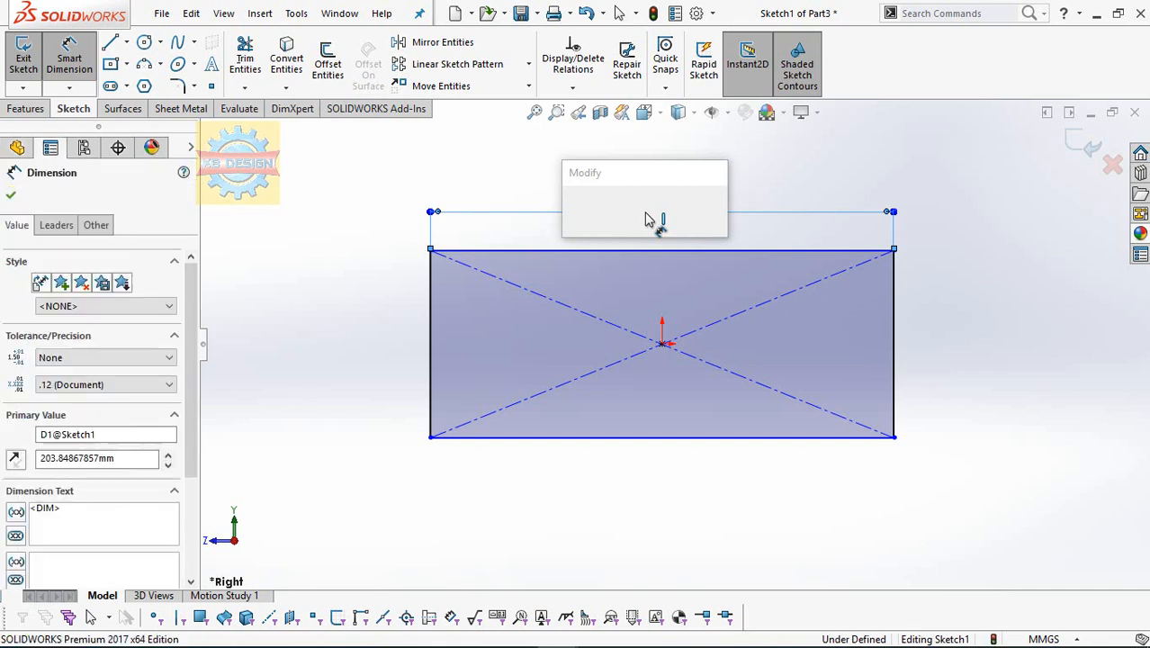
- Dimension the centre rectangle to 355 mm wide and 50 mm high
text(355)
click(574, 210)
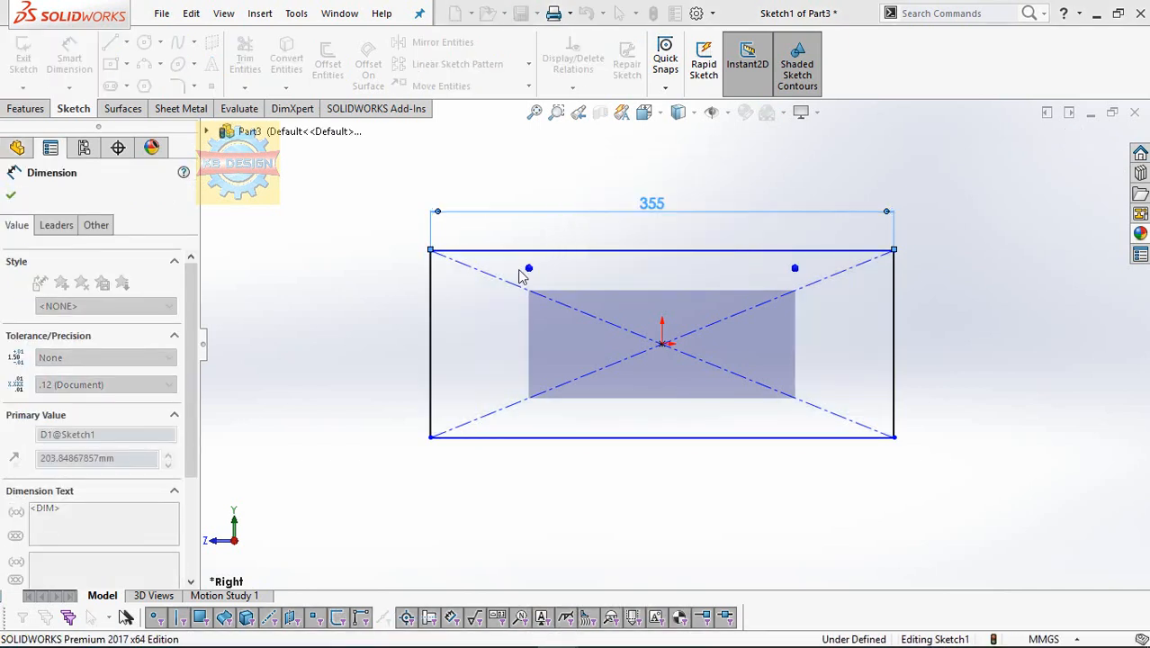
click(429, 285)
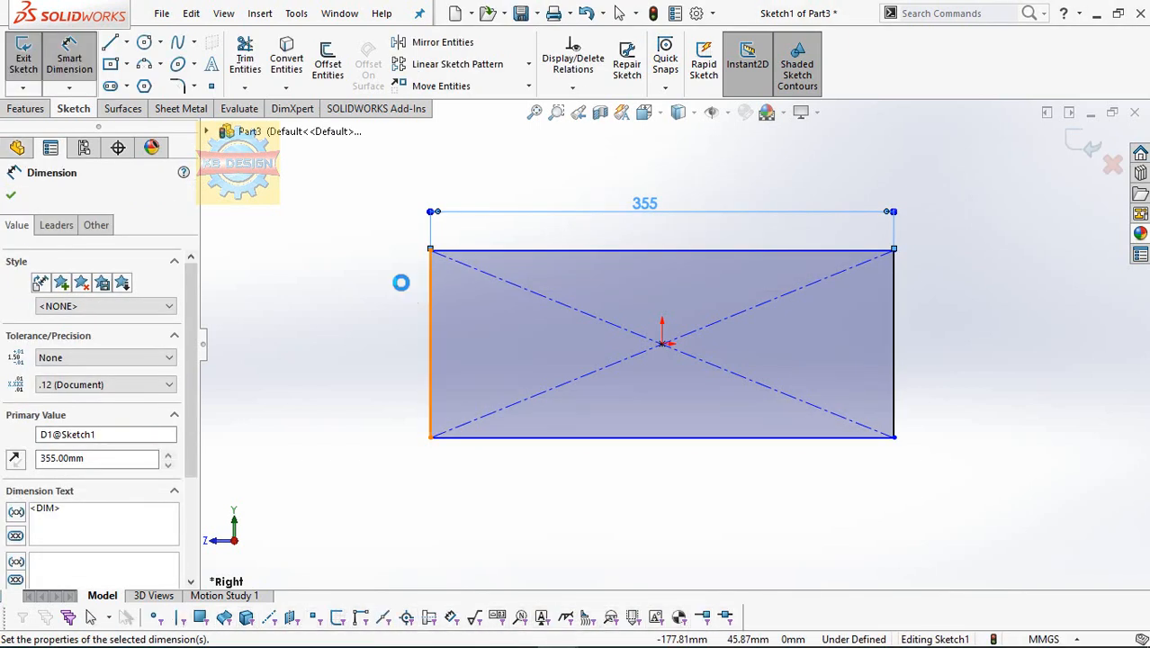
click(415, 330)
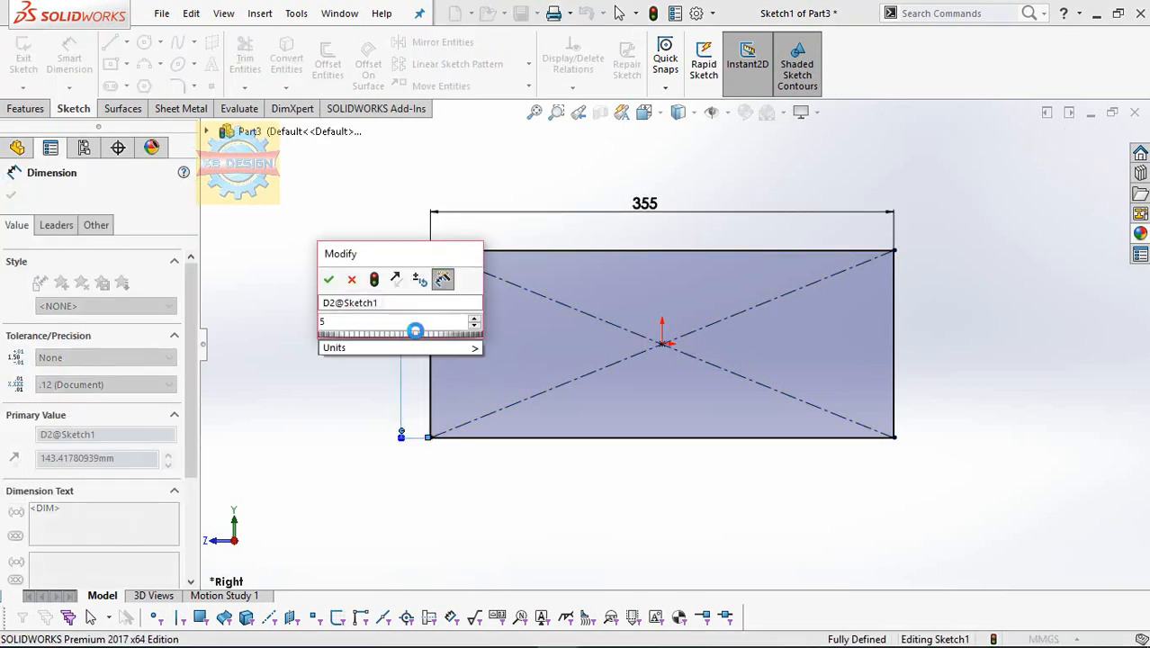
key(Return)
- Extrude the rectangle sketch as a boss with the Mid Plane end condition and a depth of 175 mm
click(26, 107)
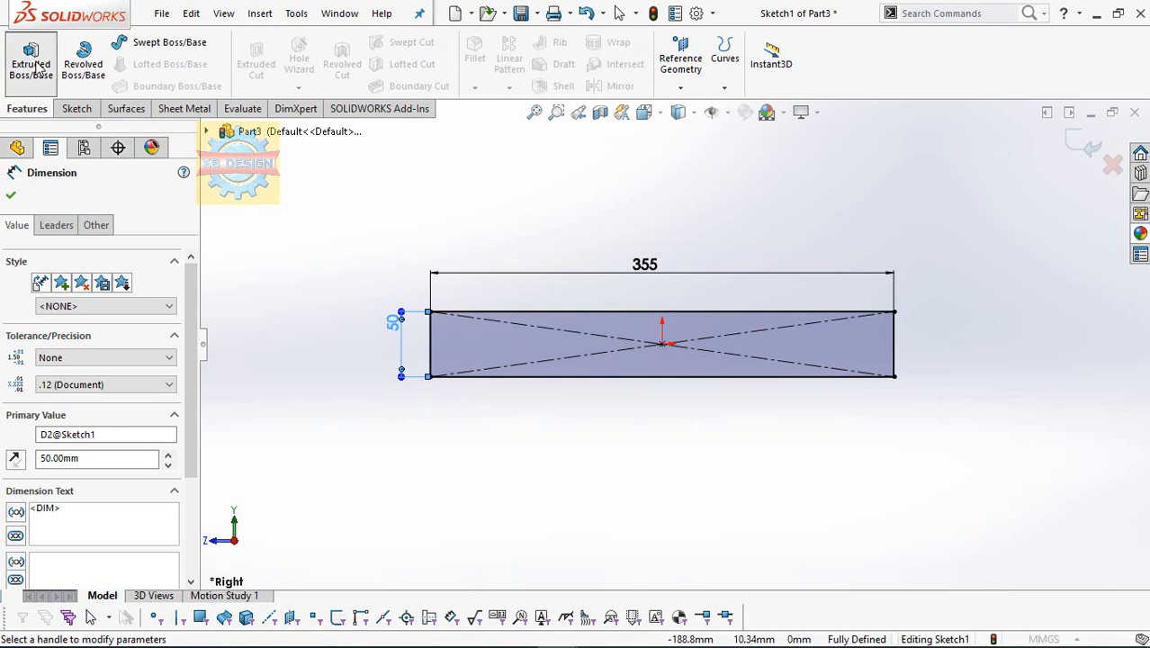
click(32, 63)
click(47, 296)
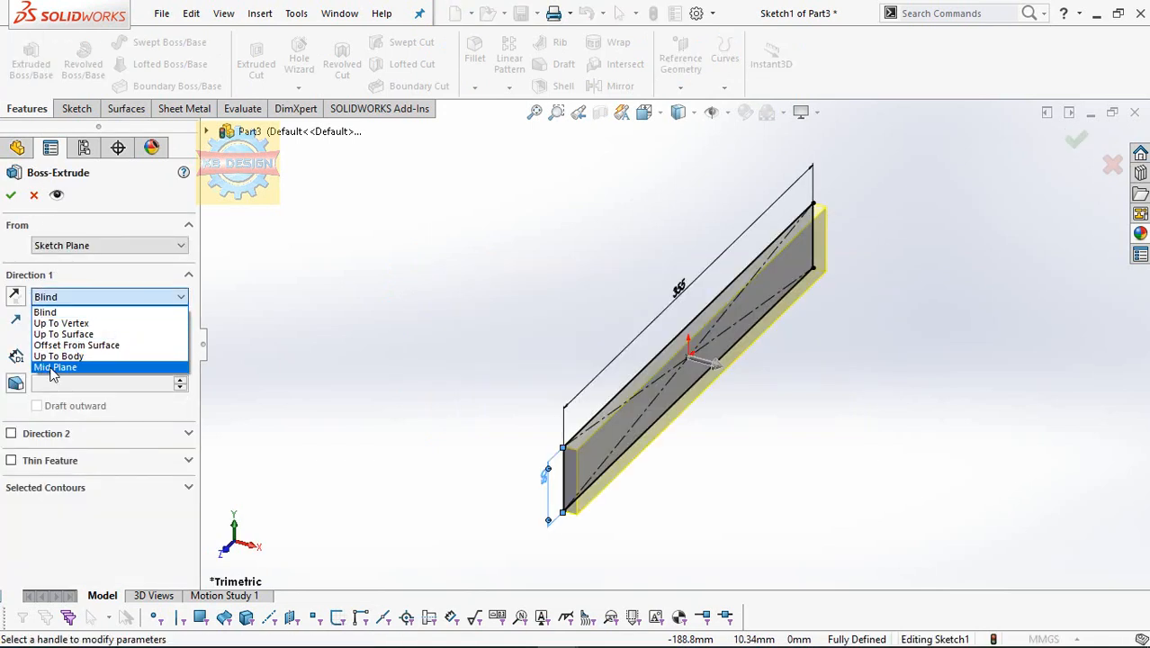
click(52, 367)
text(17)
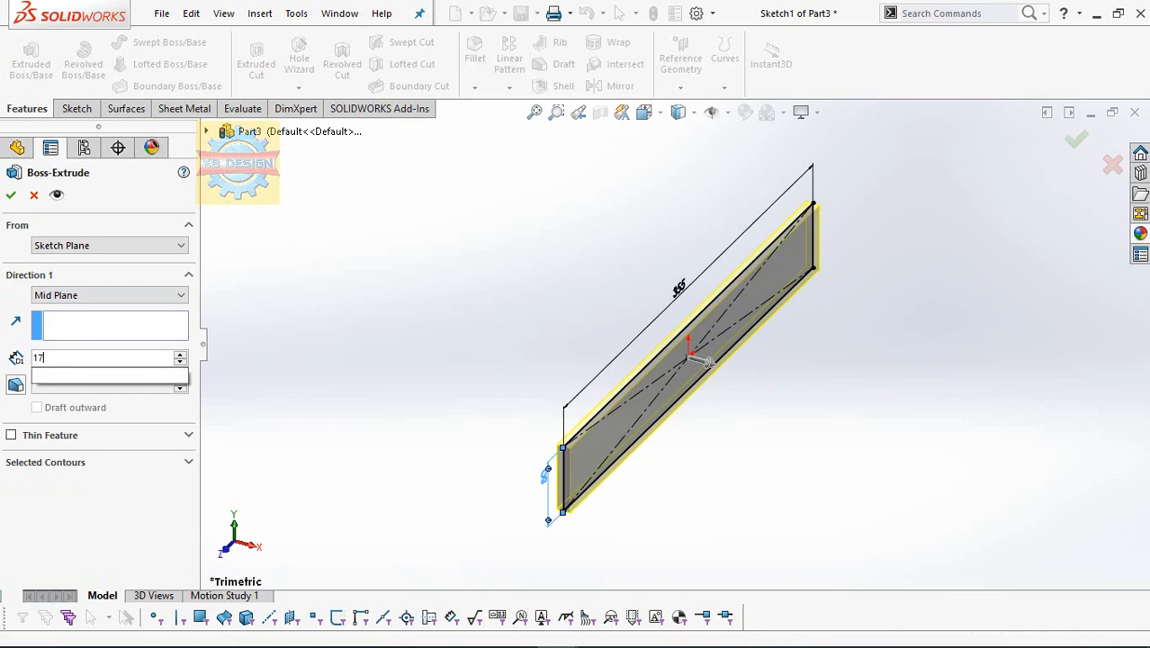
text(5)
key(Return)
click(12, 195)
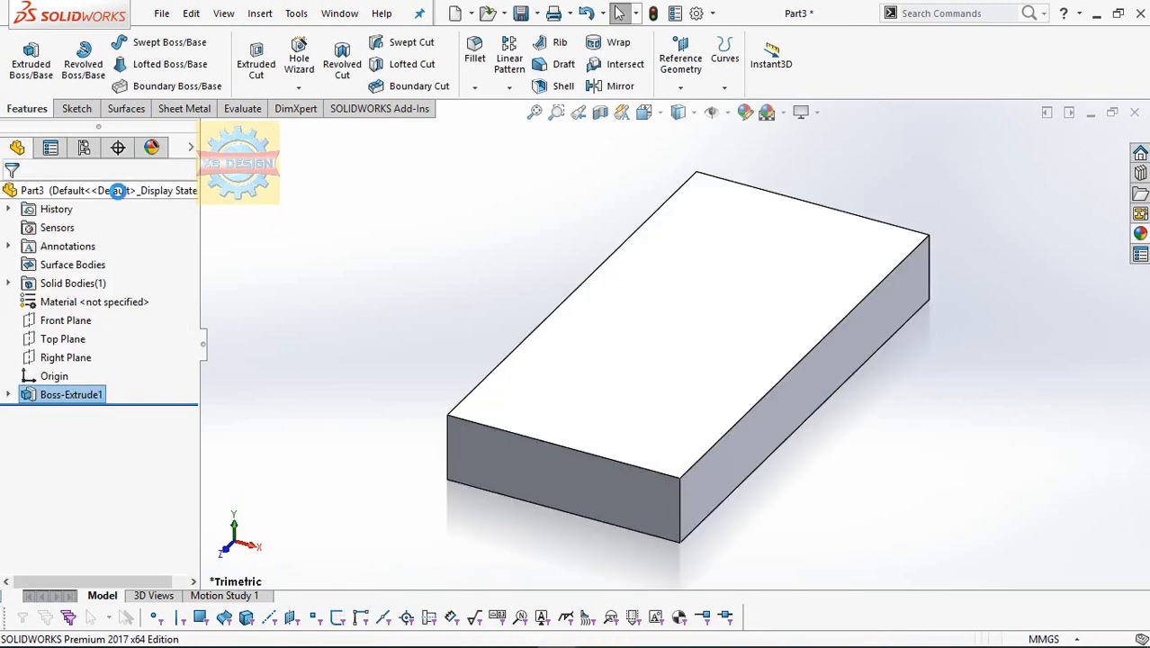
- Start a new sketch on the block's 175 mm by 50 mm end face, viewed normal to it
middle_drag(586, 364, 564, 336)
click(666, 369)
click(817, 319)
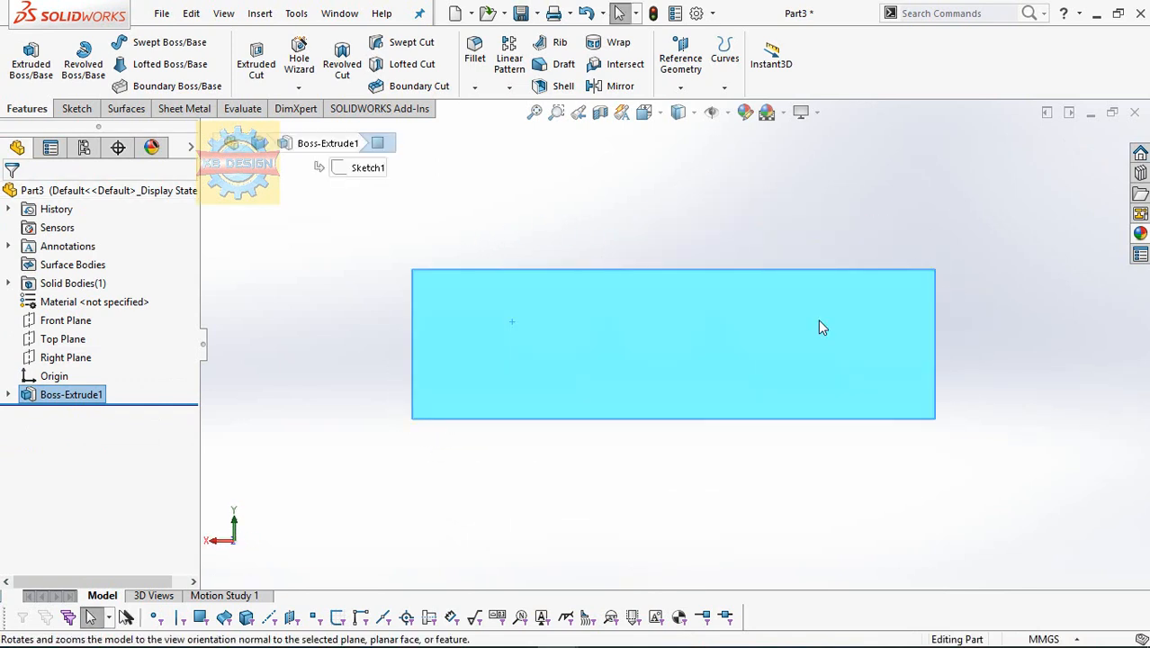
click(72, 109)
click(24, 57)
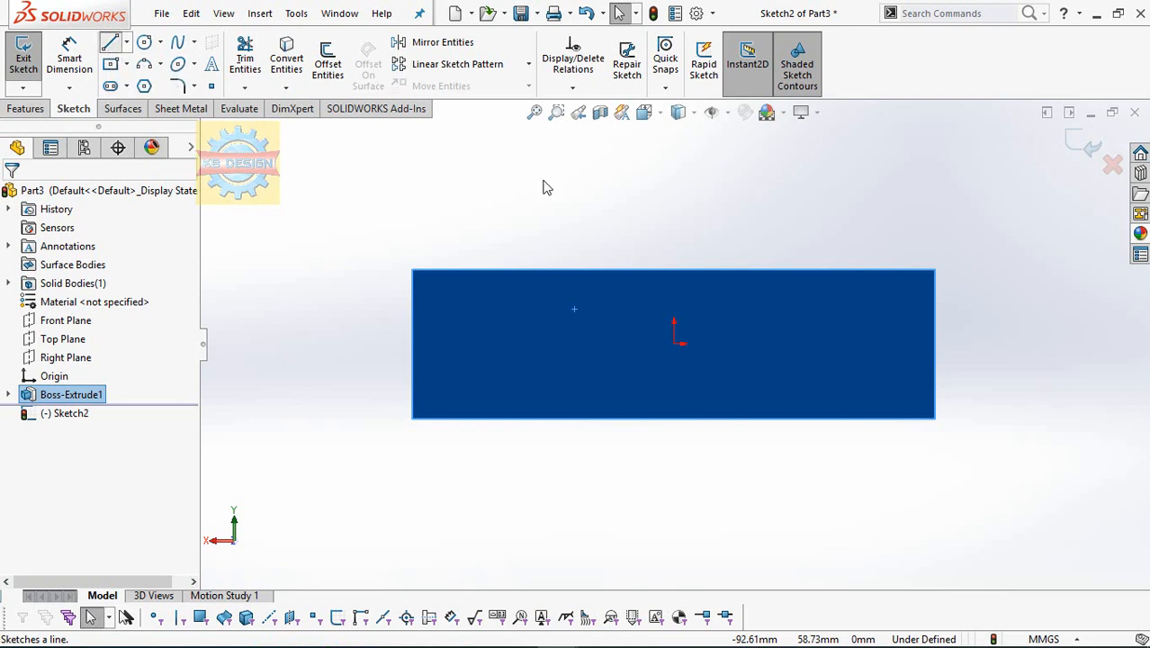
- Sketch a horizontal line about 95 mm long above the block and another about 59 mm long on the face's upper edge
click(112, 44)
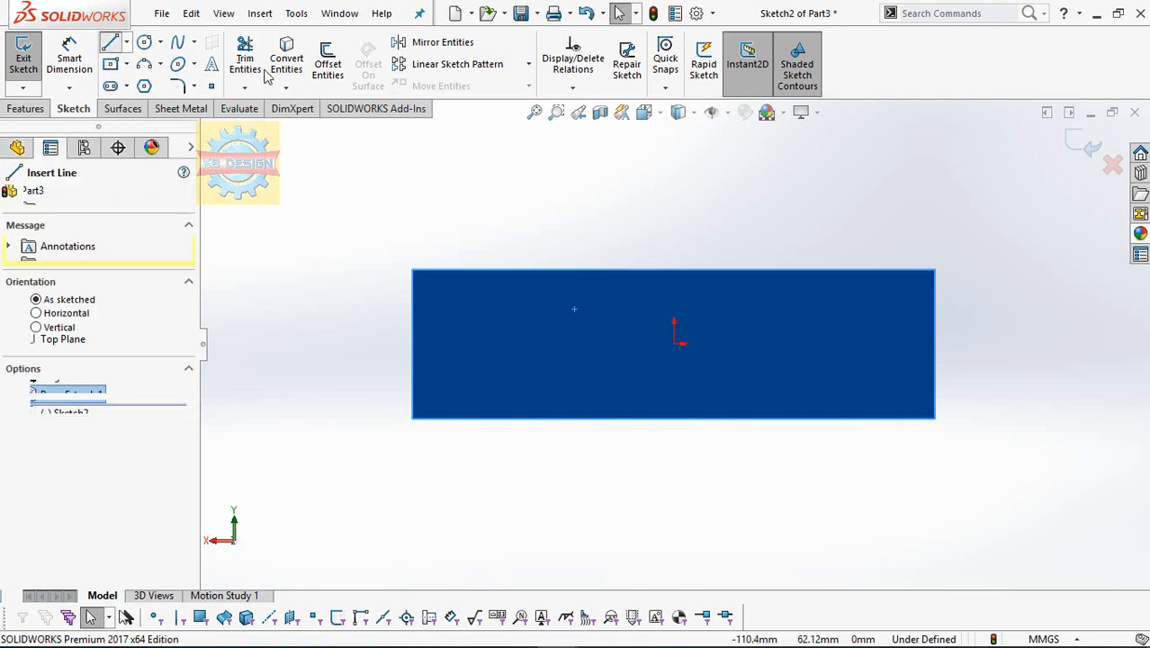
click(839, 143)
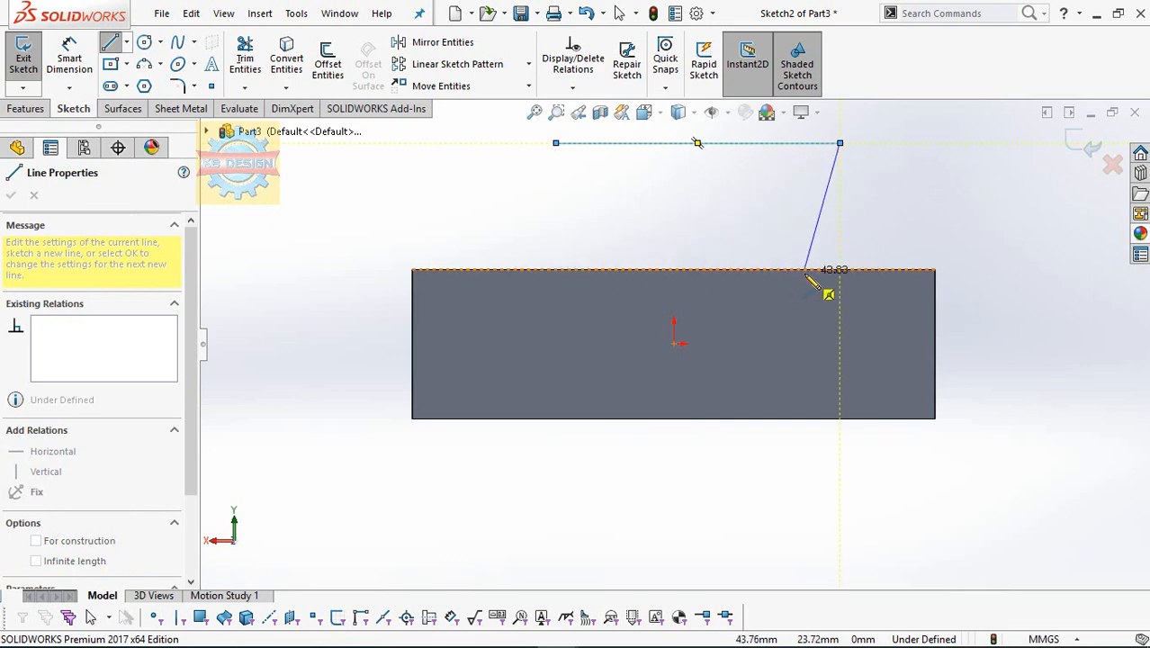
click(108, 44)
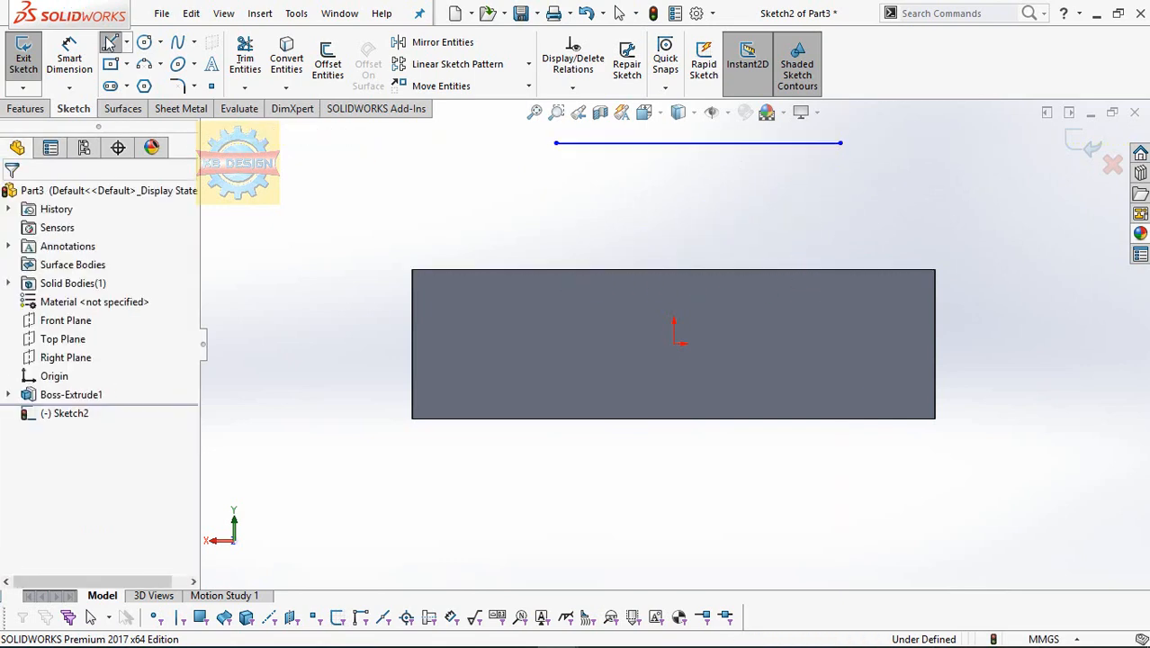
click(575, 270)
click(753, 270)
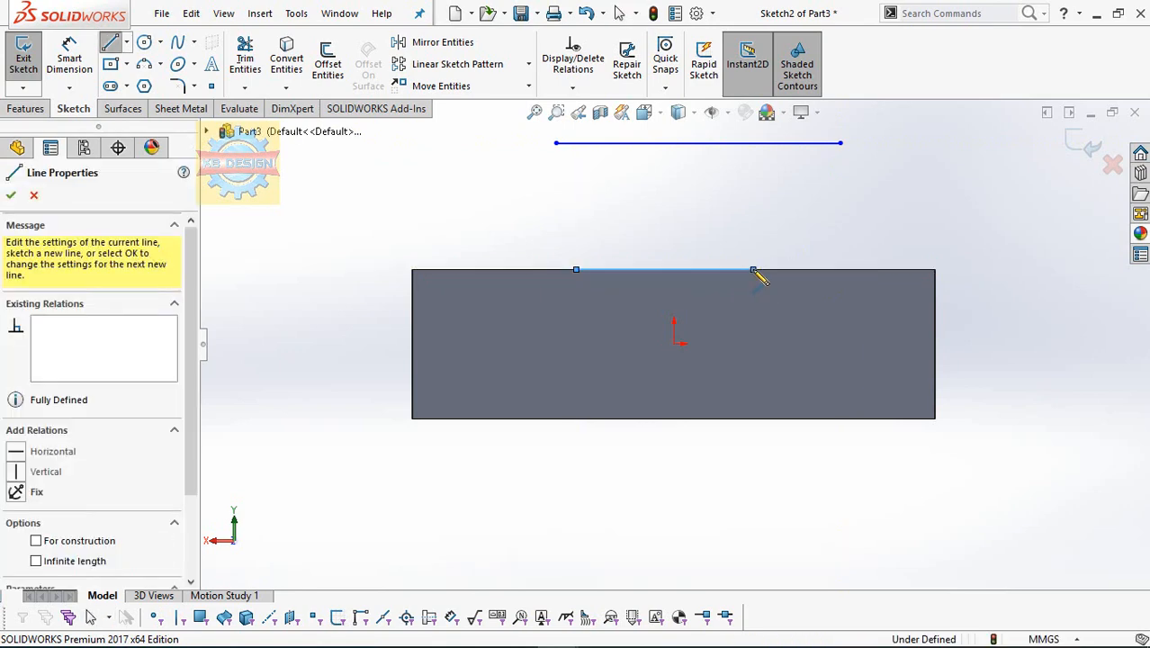
key(Escape)
- Dimension the line on the block's upper edge to 80 mm
click(69, 58)
click(622, 269)
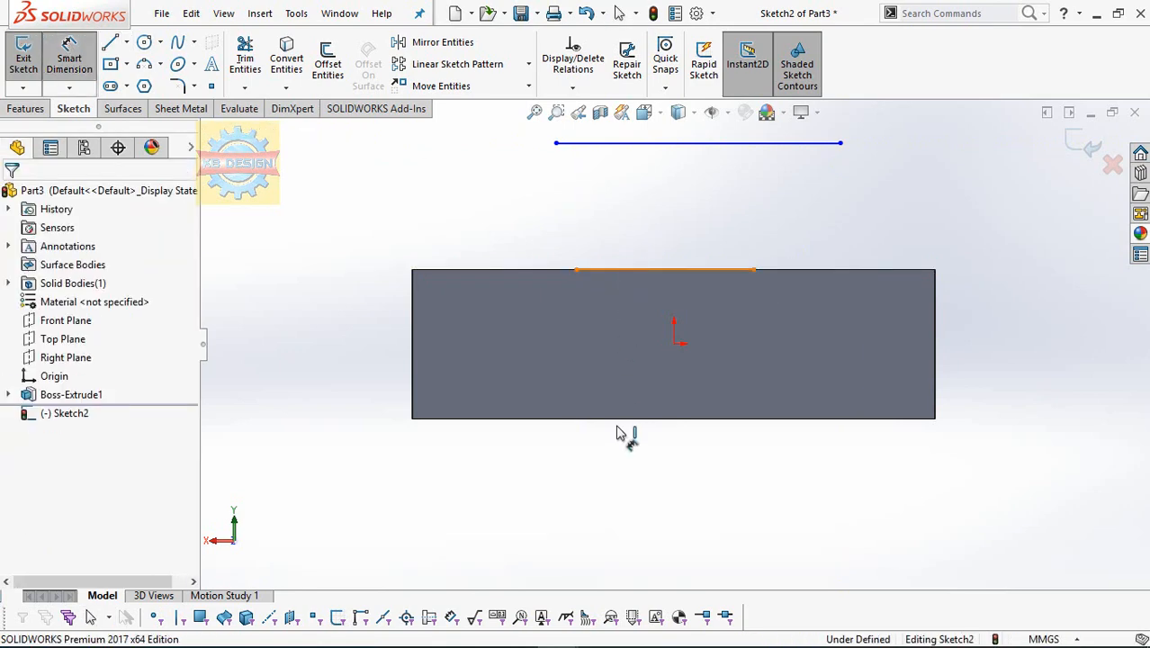
click(619, 444)
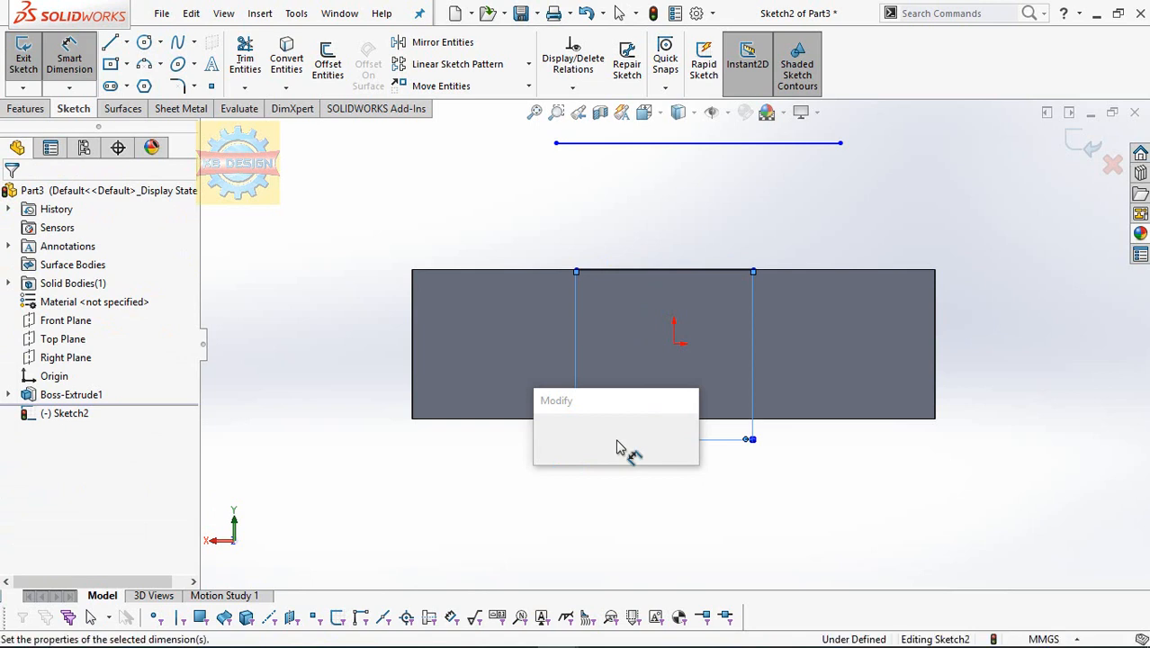
text(60)
key(Return)
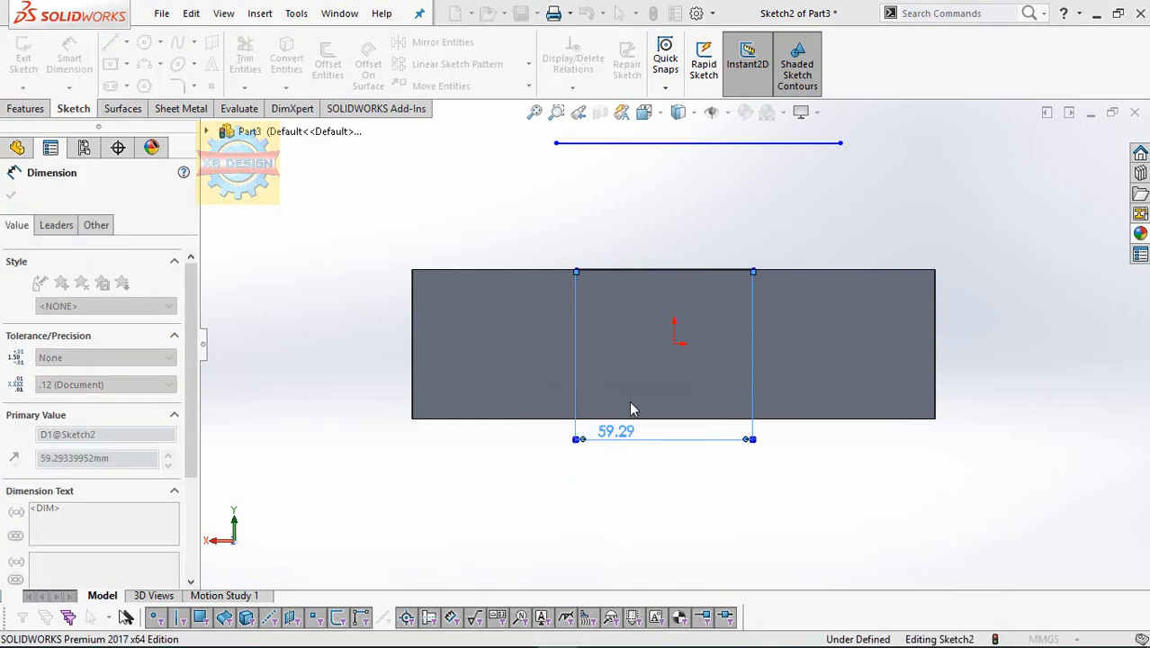
- Dimension the horizontal line above the block to 110 mm
scroll(658, 349, up, 3)
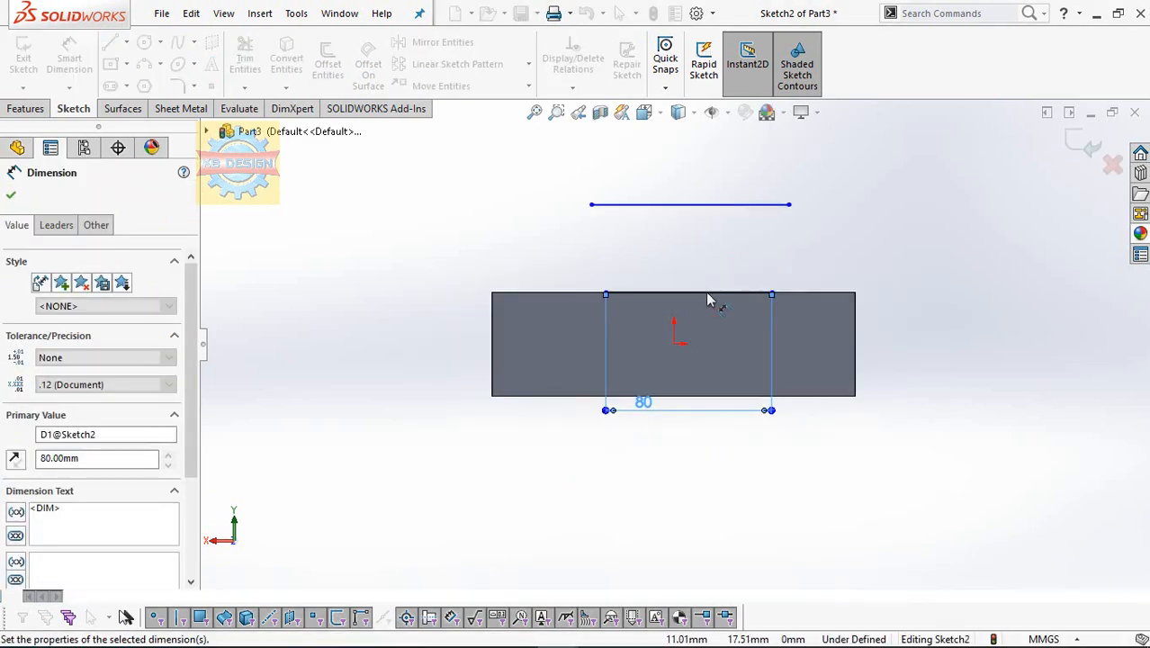
click(706, 215)
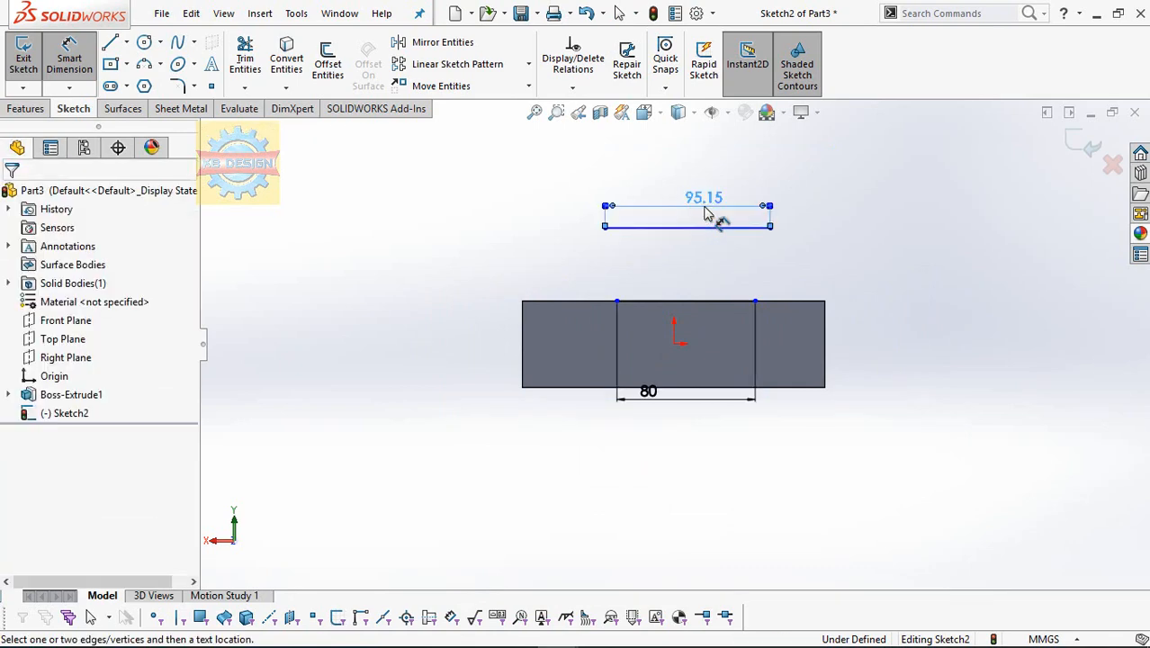
click(705, 213)
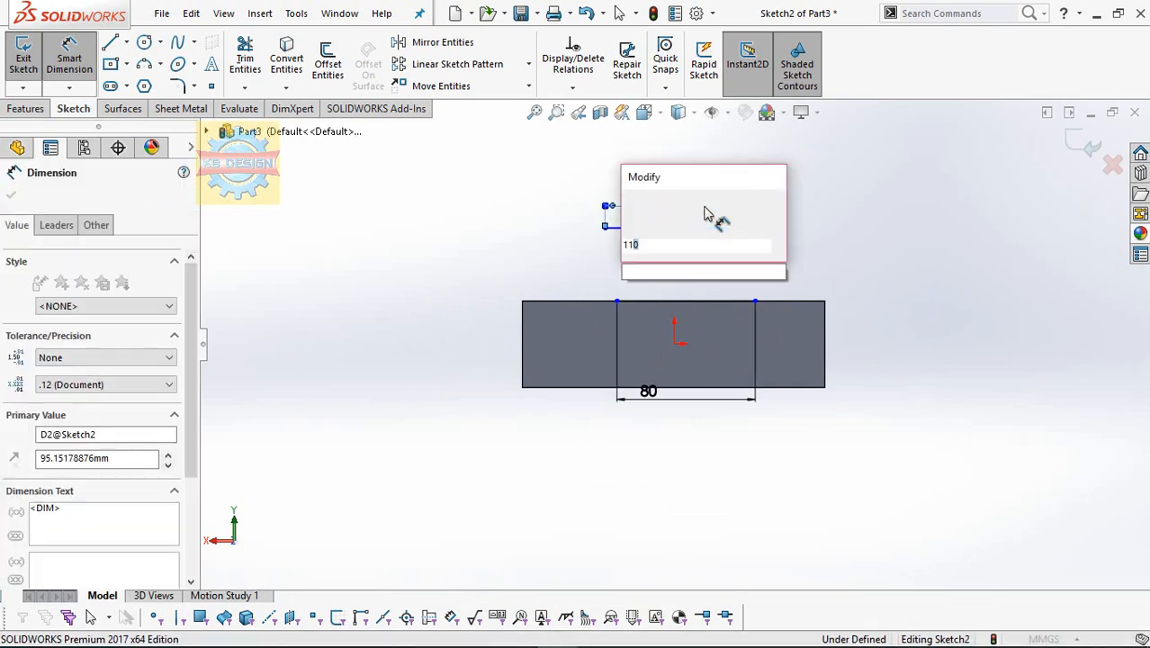
key(Return)
scroll(724, 261, down, 3)
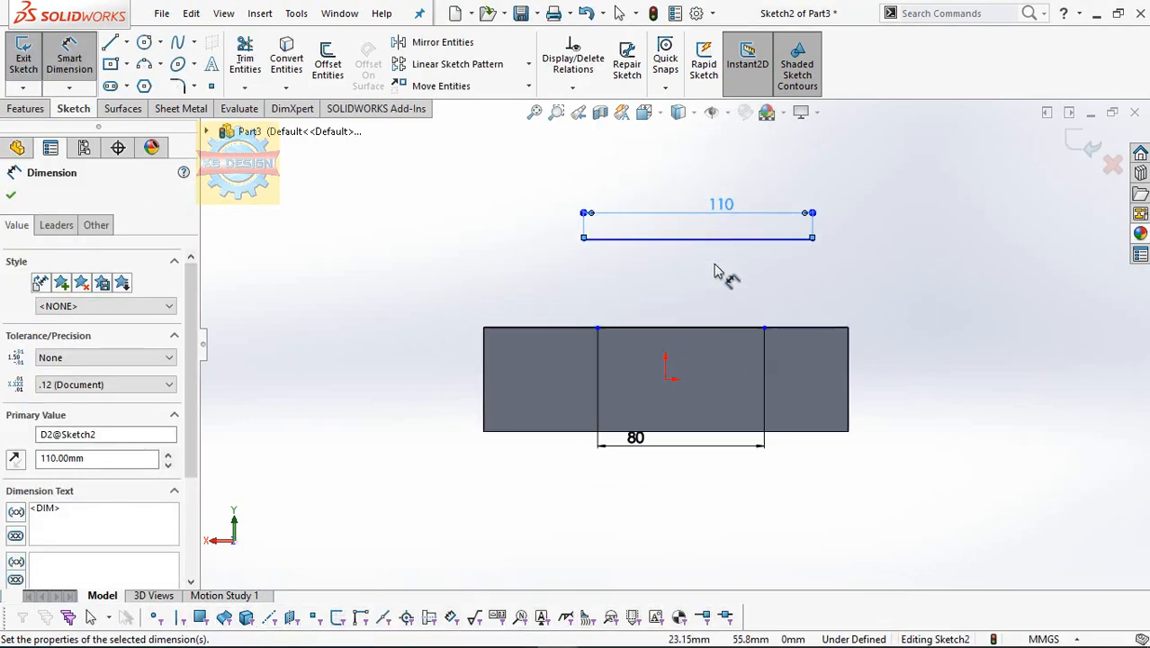
key(Escape)
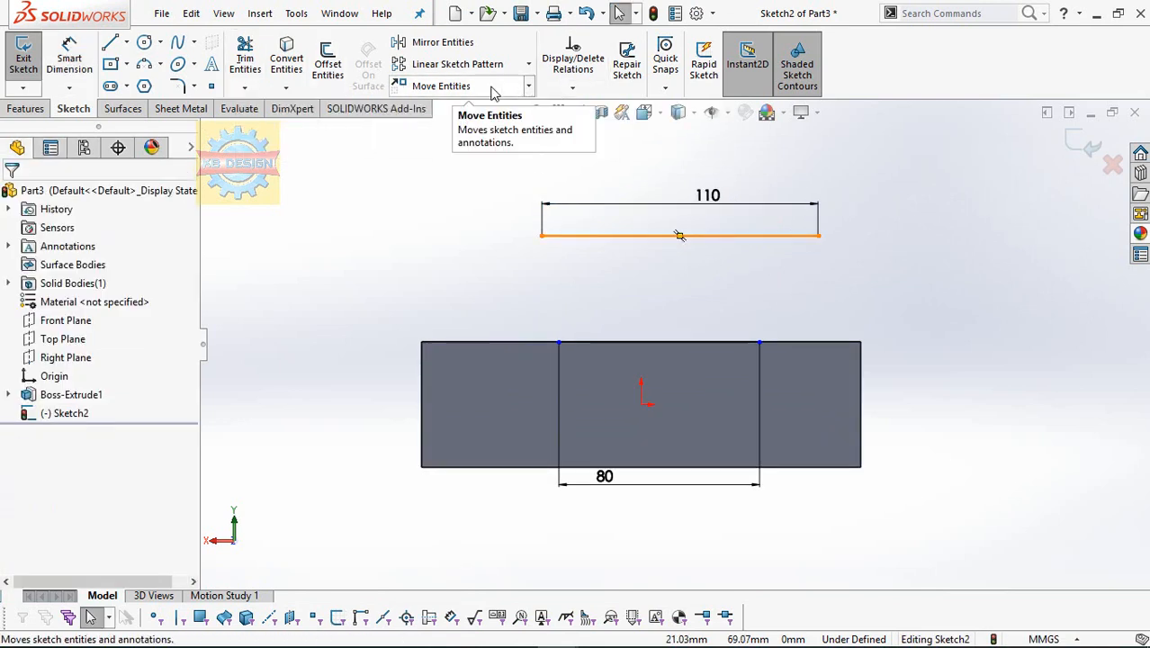
- Add a Vertical relation between the midpoint of the 110 mm line and the origin
click(572, 87)
click(601, 128)
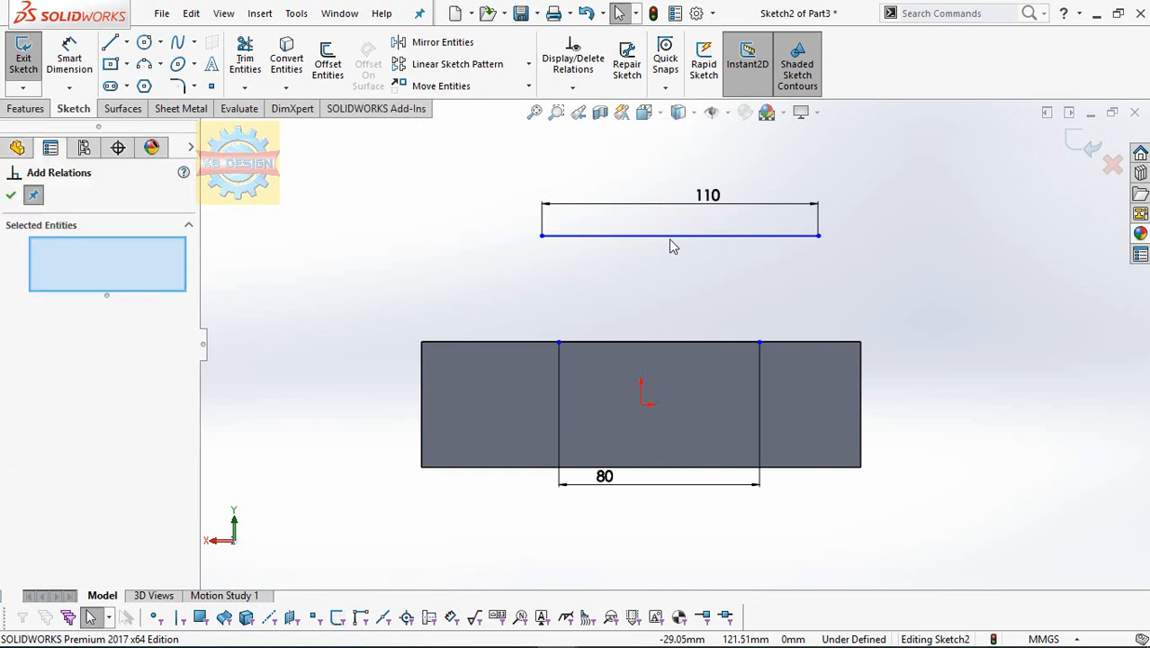
click(679, 235)
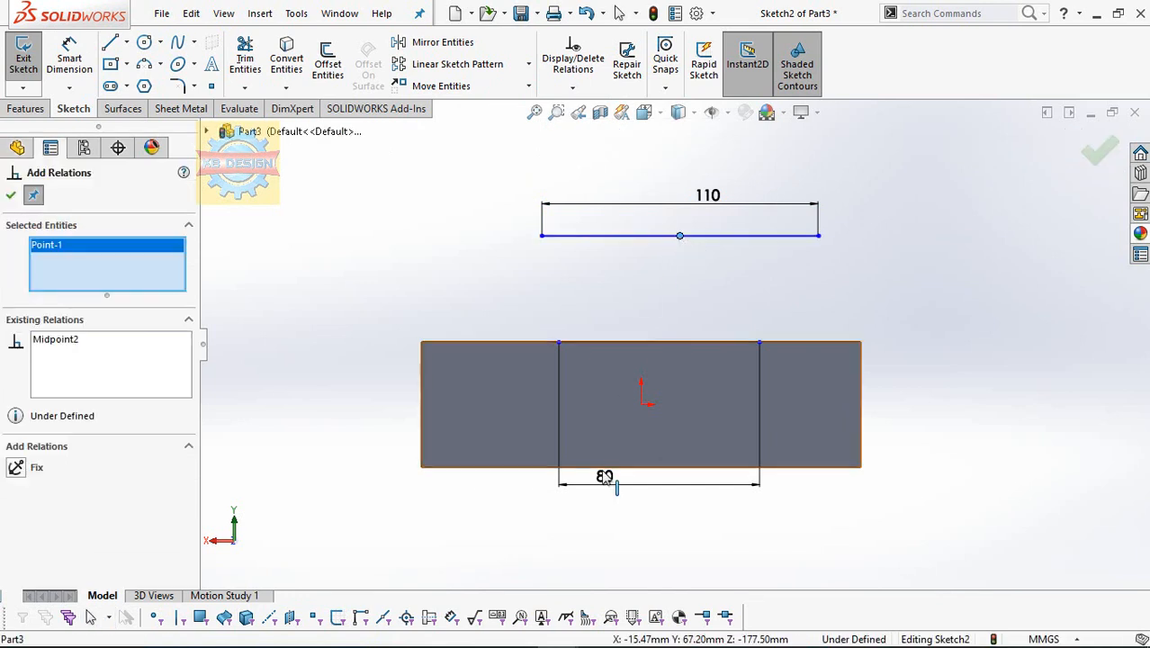
click(643, 403)
click(13, 483)
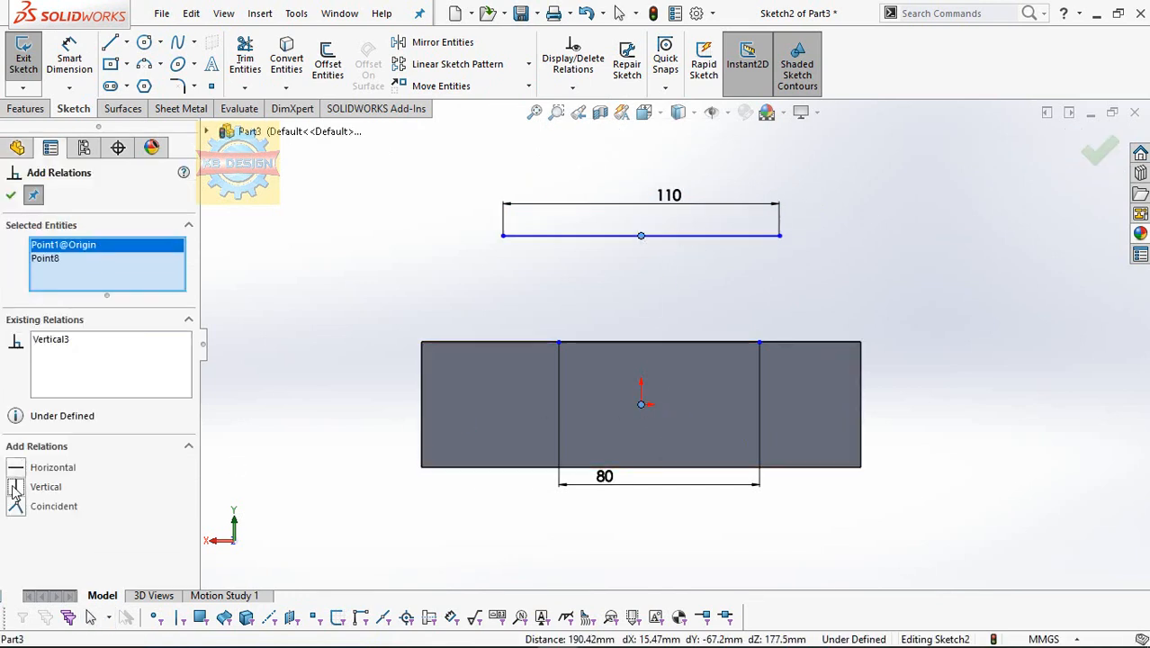
click(10, 195)
- Add a Vertical relation between the midpoint of the 80 mm line and the origin
click(572, 87)
click(601, 127)
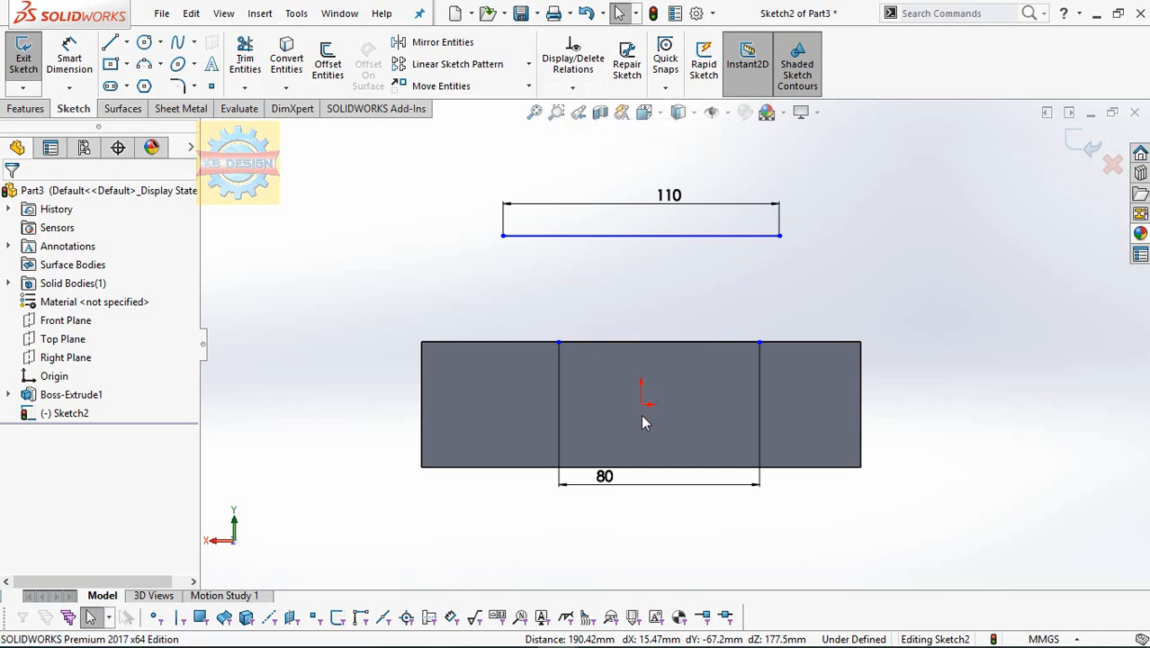
click(658, 344)
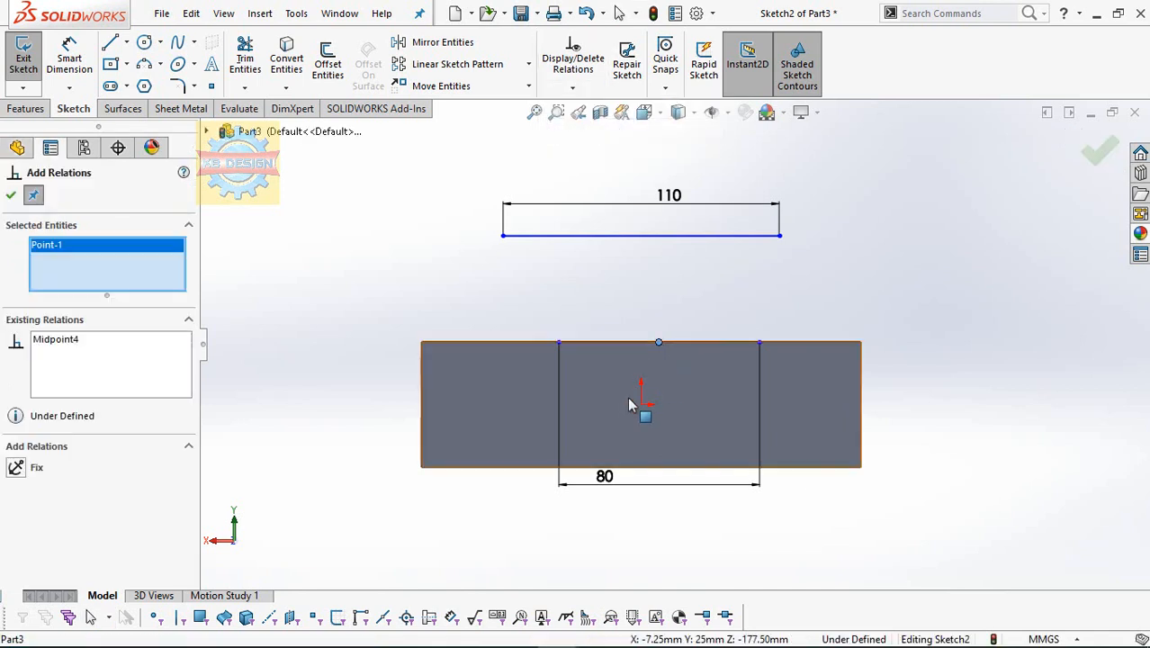
click(641, 404)
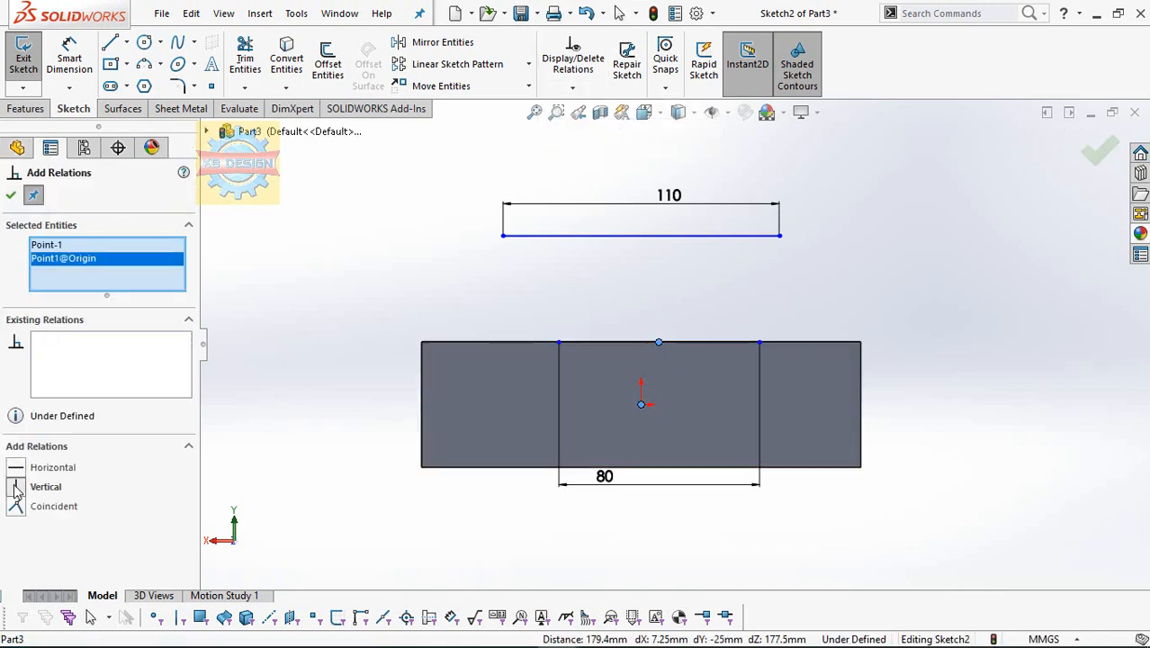
click(16, 490)
click(11, 194)
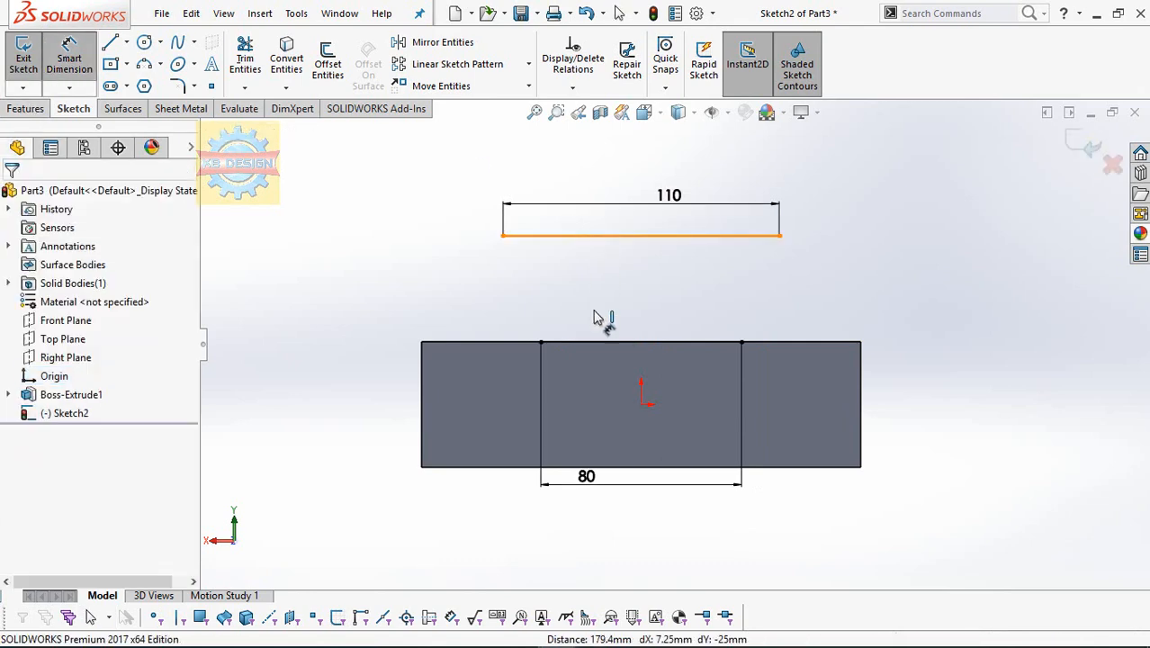
- Dimension the vertical distance between the 110 mm line and the 80 mm line as 25 mm
click(608, 340)
click(609, 290)
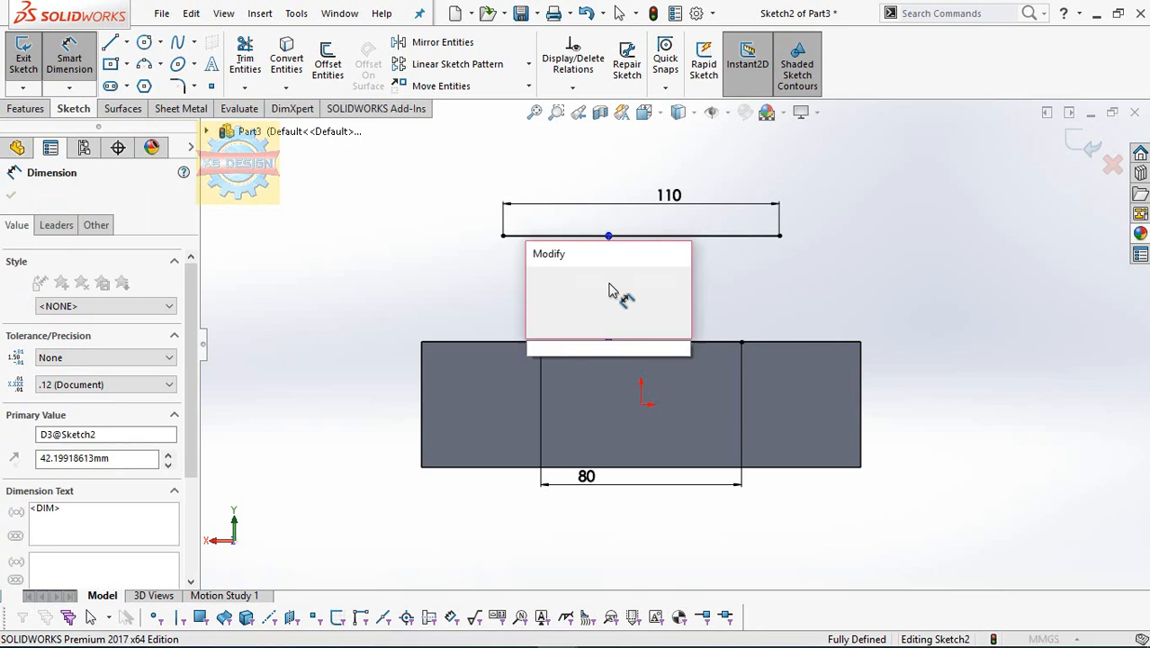
key(Return)
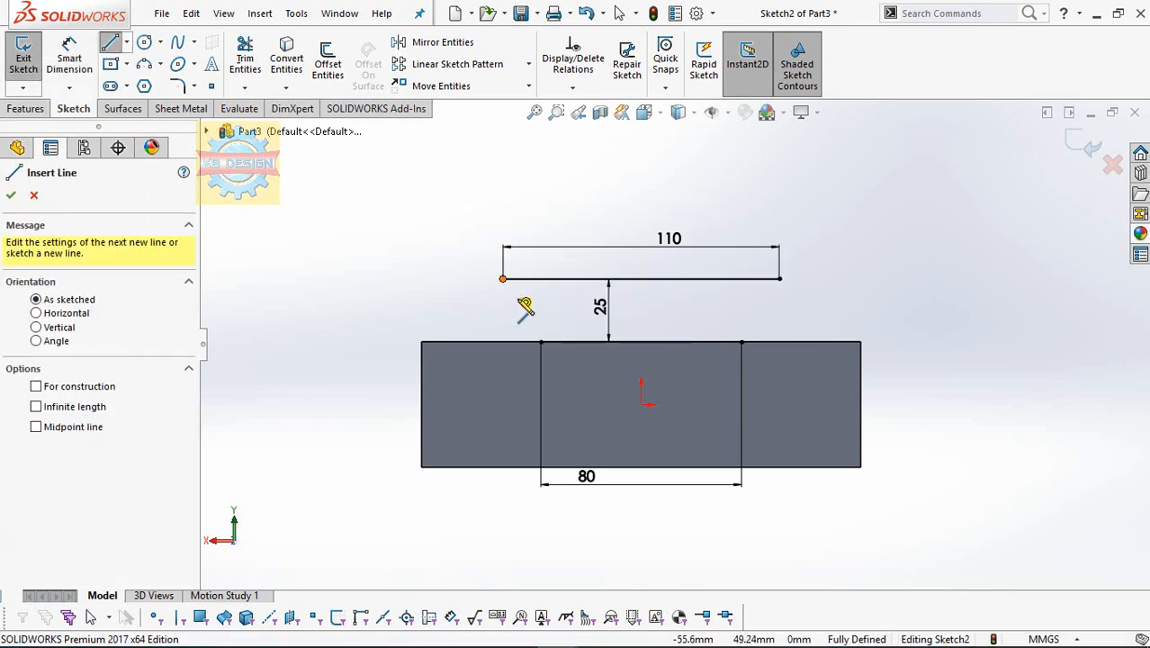
- Close the dovetail profile with two slanted lines joining the matching endpoints of the 110 mm and 80 mm lines
click(503, 279)
click(541, 342)
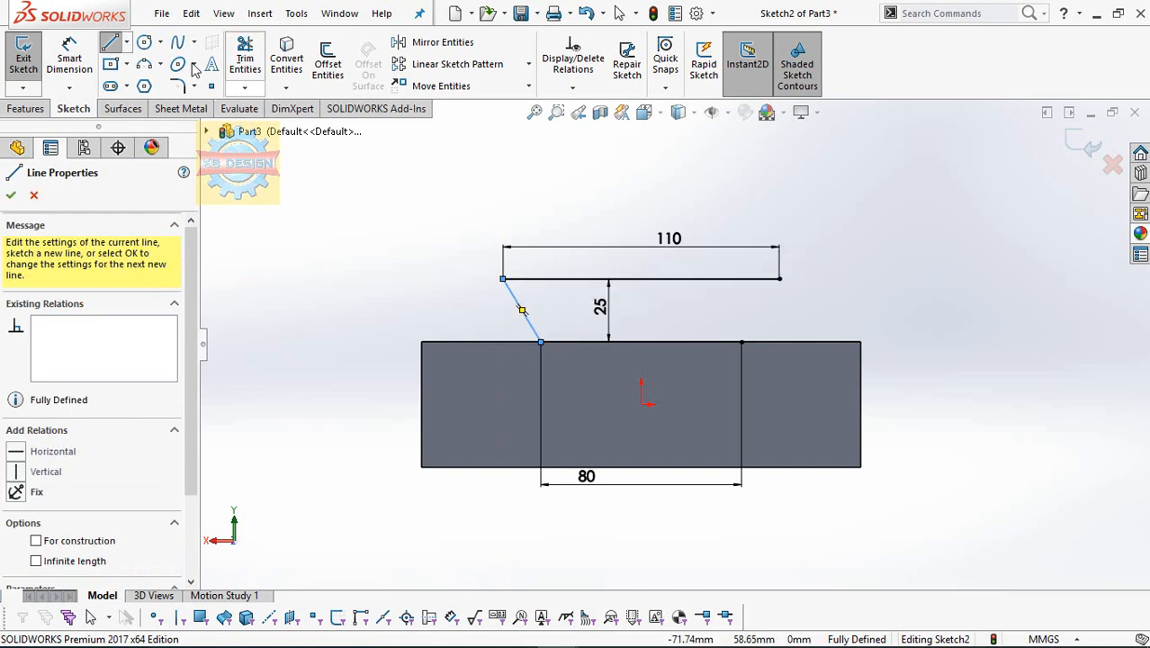
key(Escape)
click(113, 44)
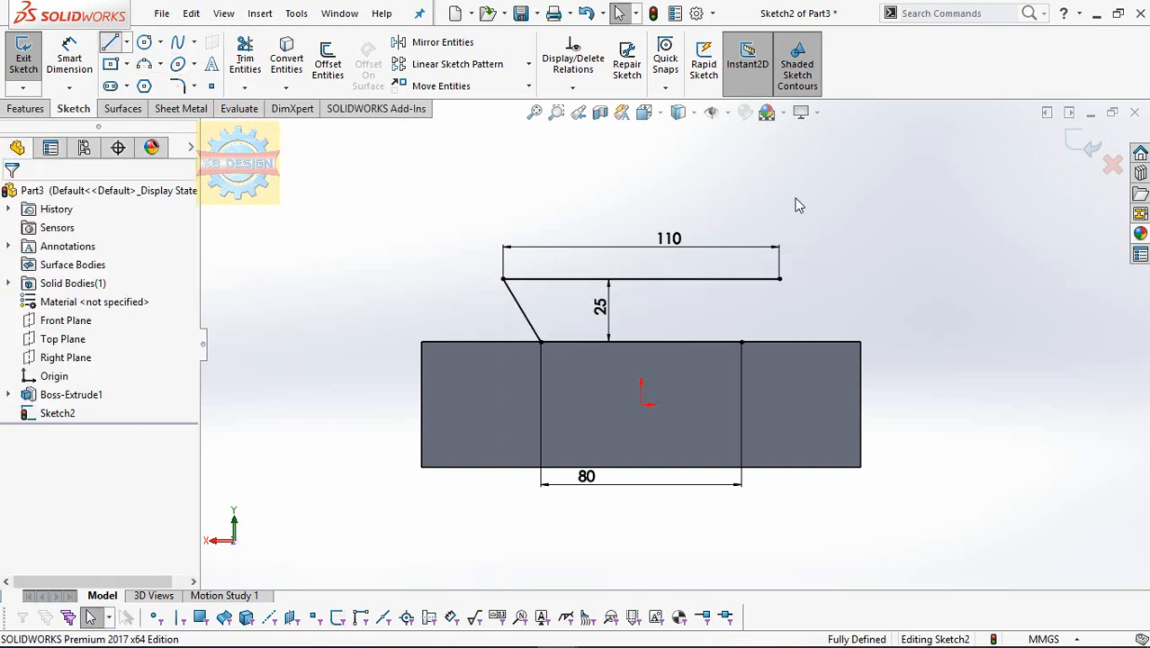
click(779, 278)
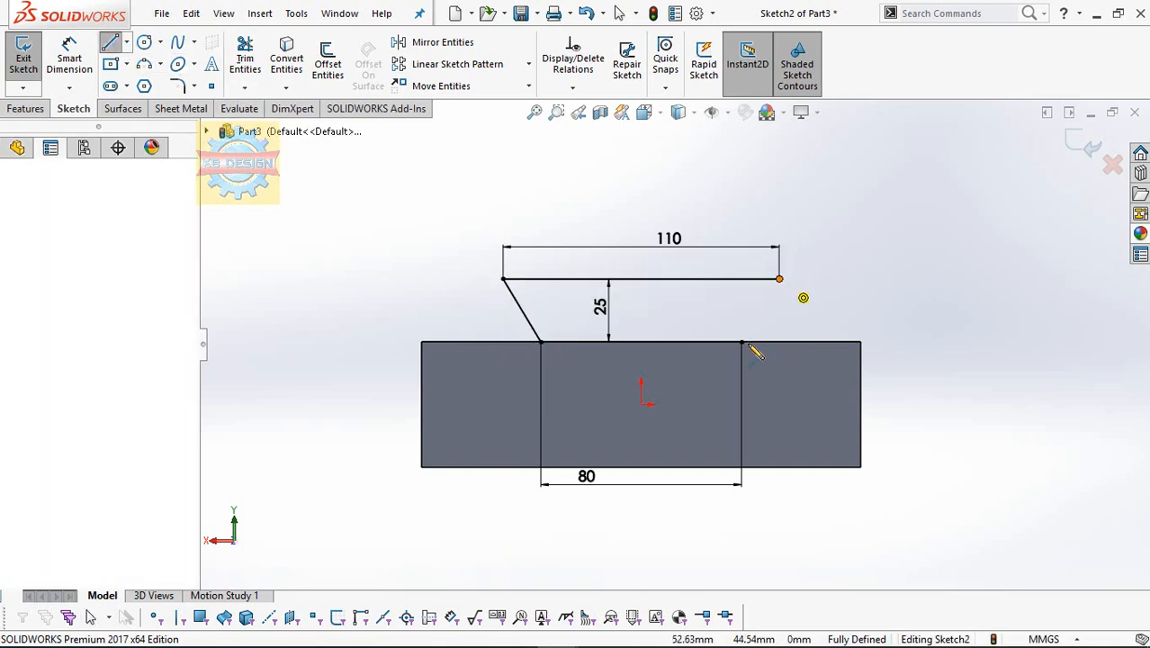
click(741, 342)
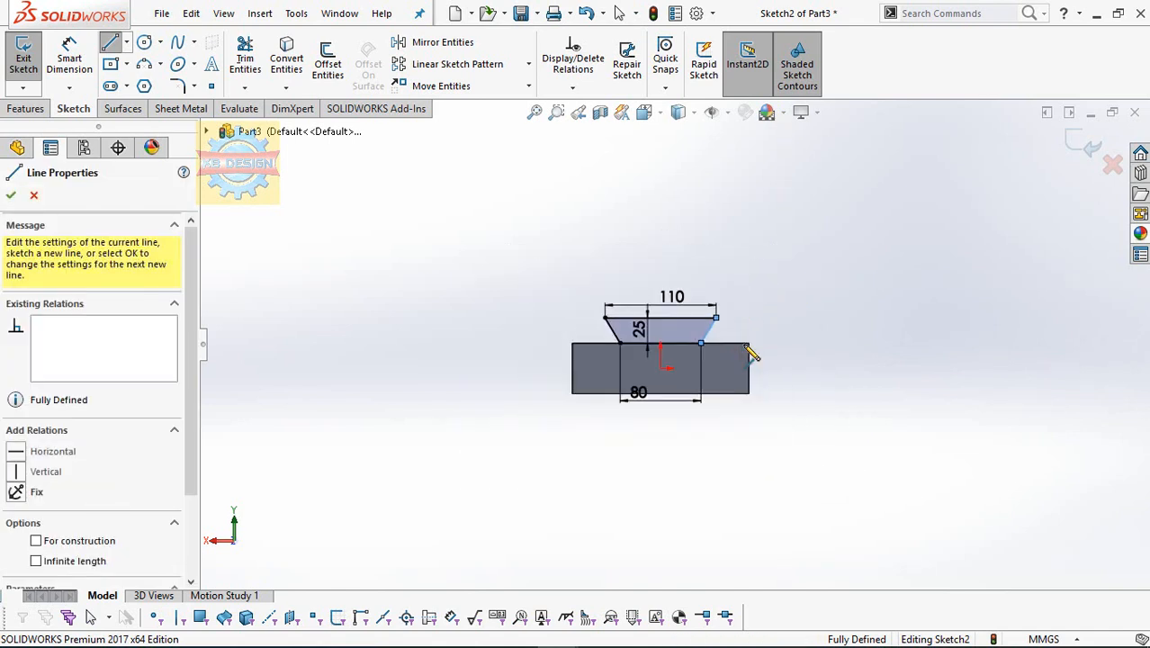
key(Escape)
middle_drag(581, 334, 695, 357)
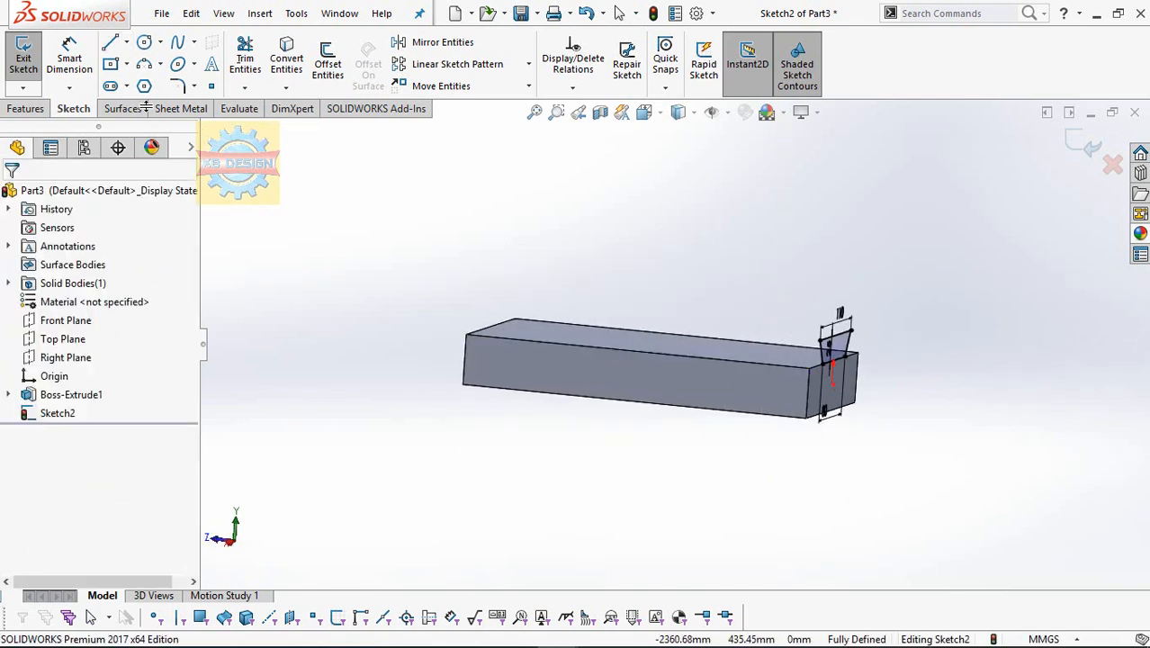
- Extrude the dovetail profile along the base block with the Up To Vertex end condition, ending at the block's far top edge
click(43, 107)
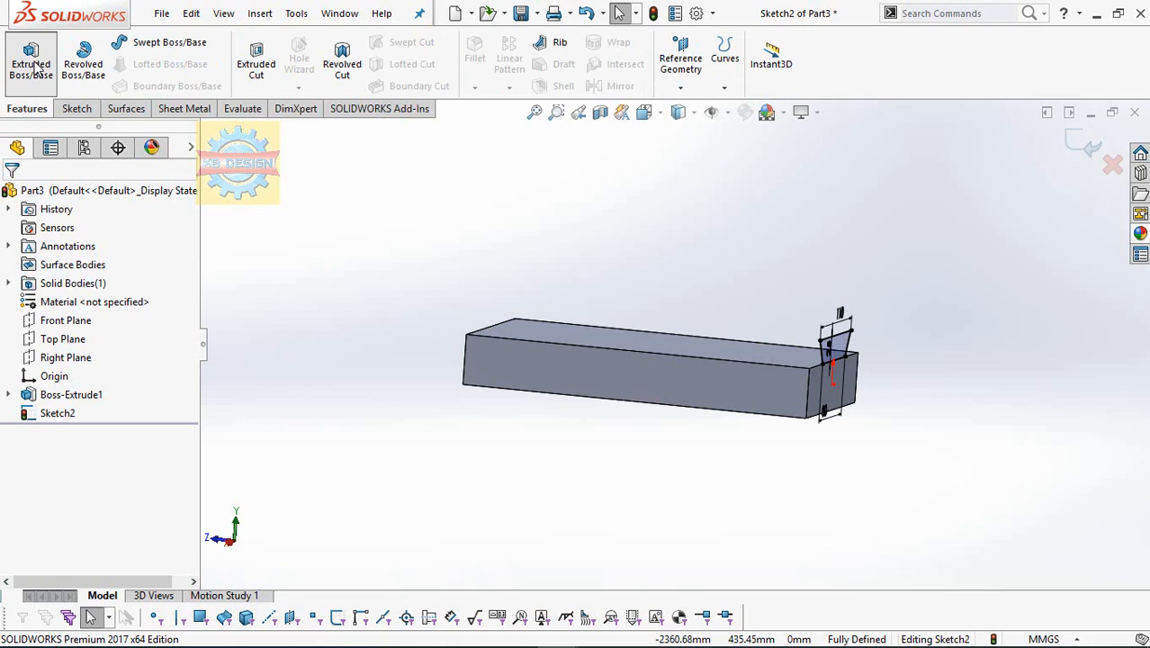
click(32, 63)
click(99, 297)
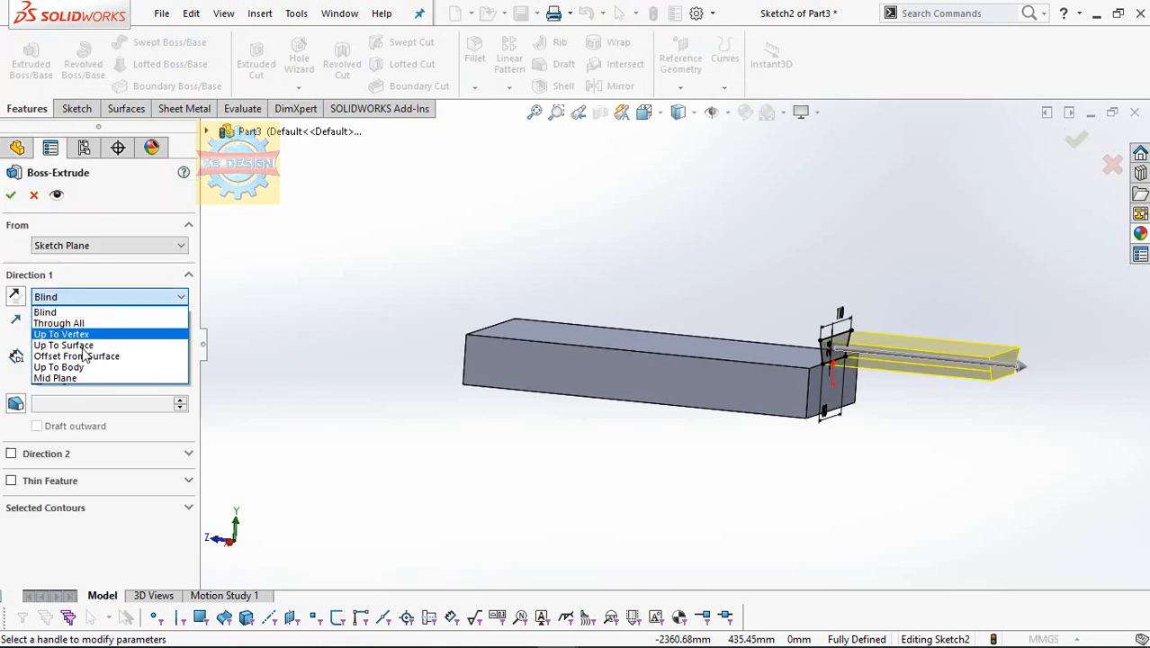
click(63, 334)
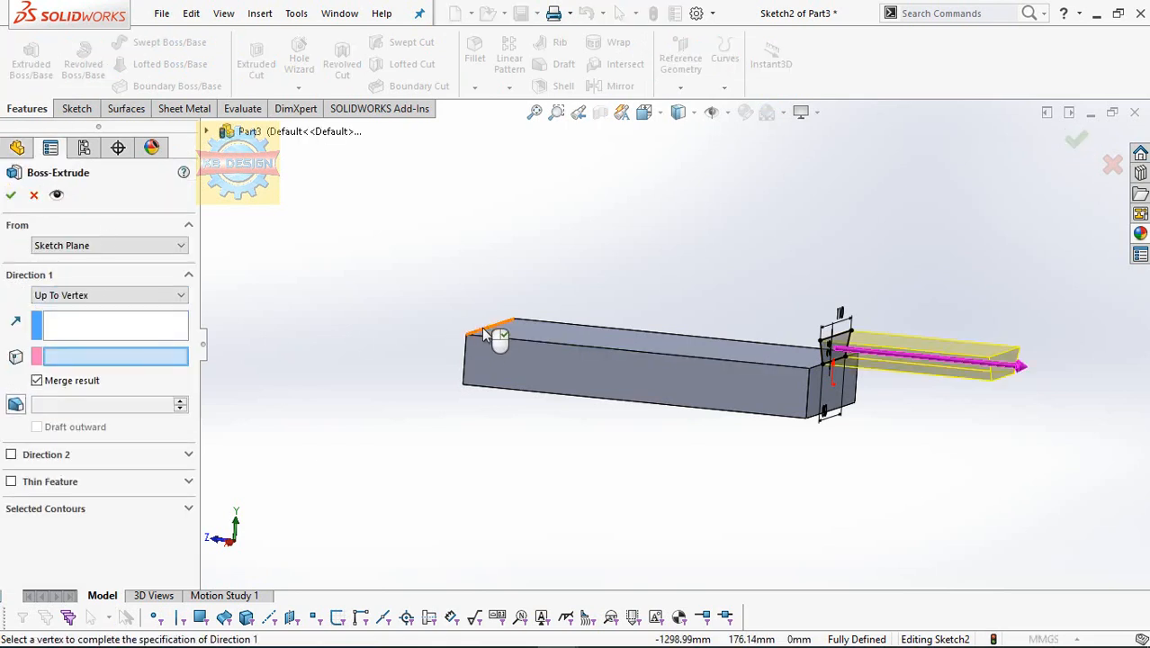
click(486, 334)
click(11, 195)
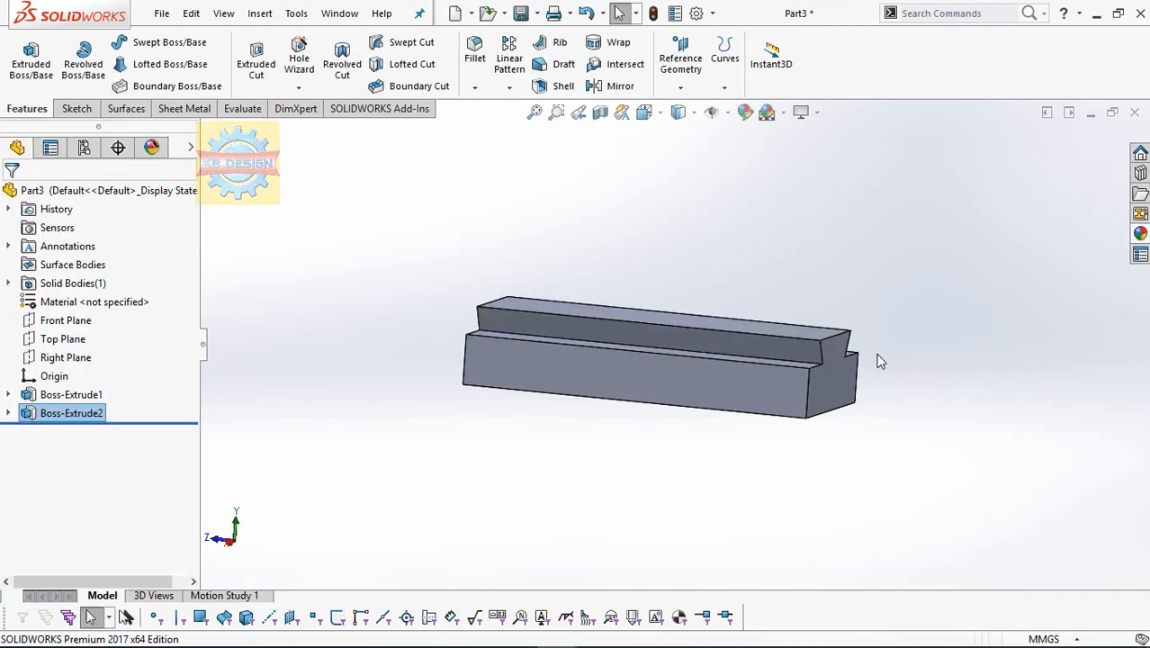
- Start a sketch on the dovetail end face and draw a circle of about 16.4 mm radius centred directly above the origin
middle_drag(881, 361, 783, 346)
click(783, 346)
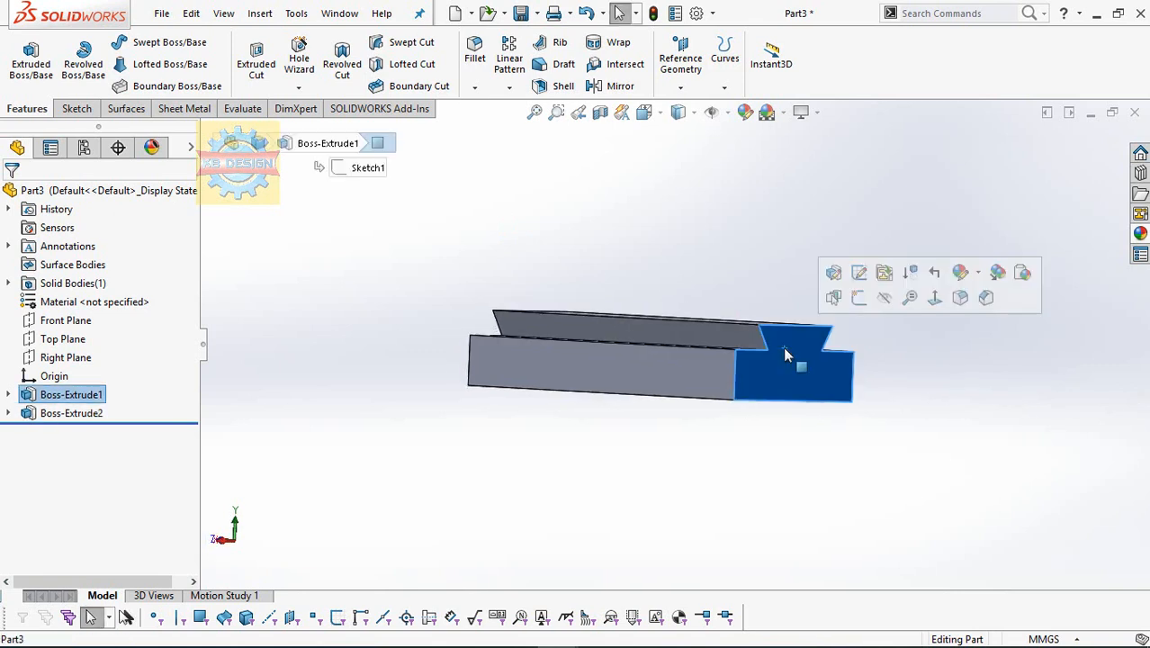
click(934, 300)
click(77, 108)
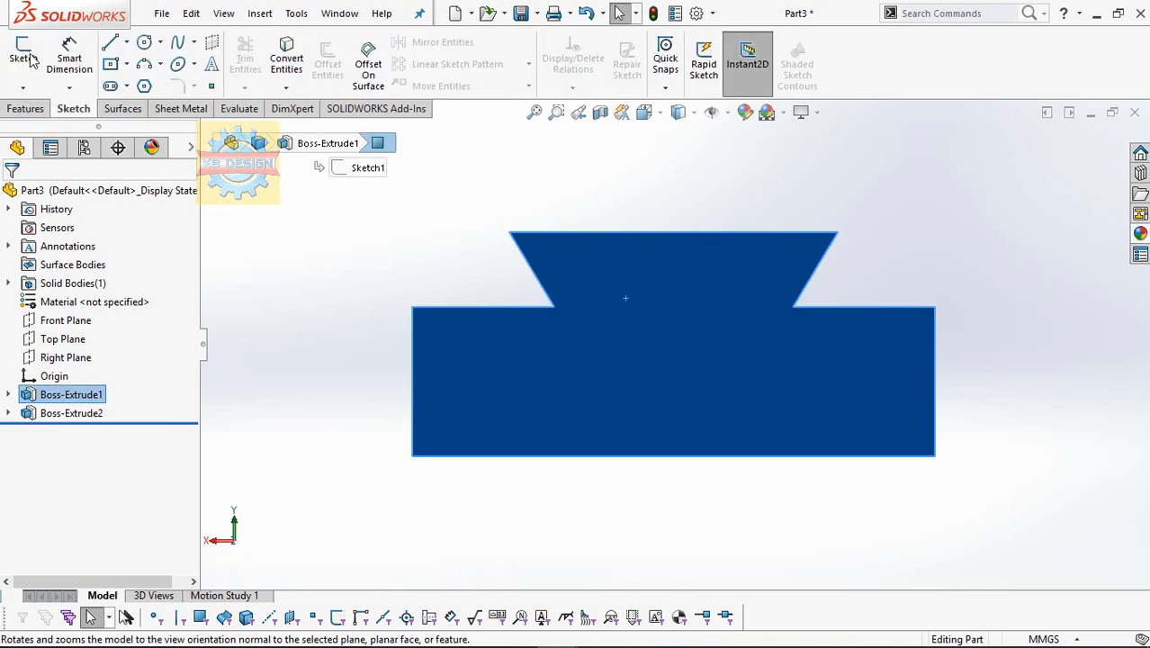
click(23, 58)
click(146, 42)
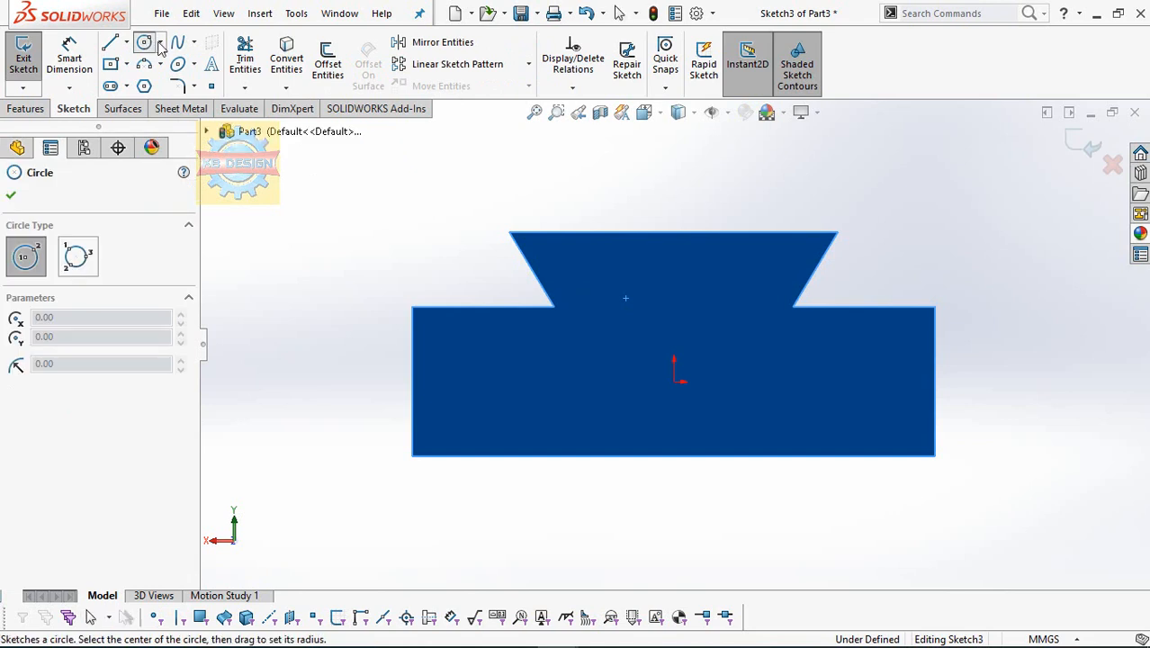
click(674, 292)
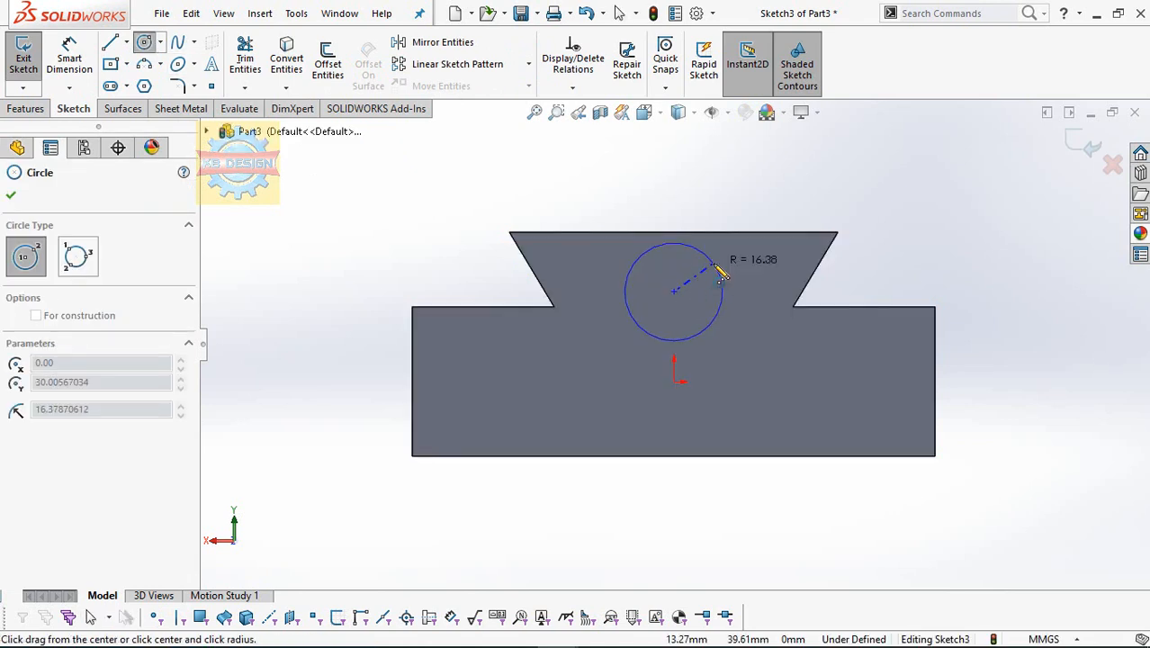
click(716, 267)
key(Escape)
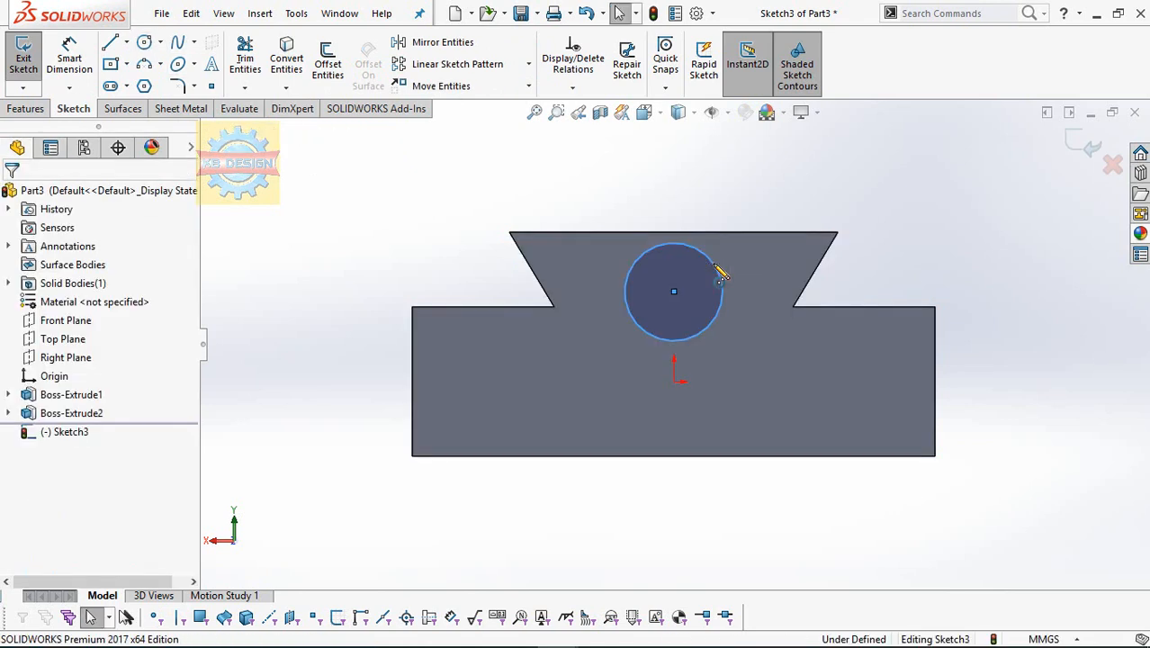
- Dimension the circle's diameter as 25 mm
click(93, 69)
click(706, 252)
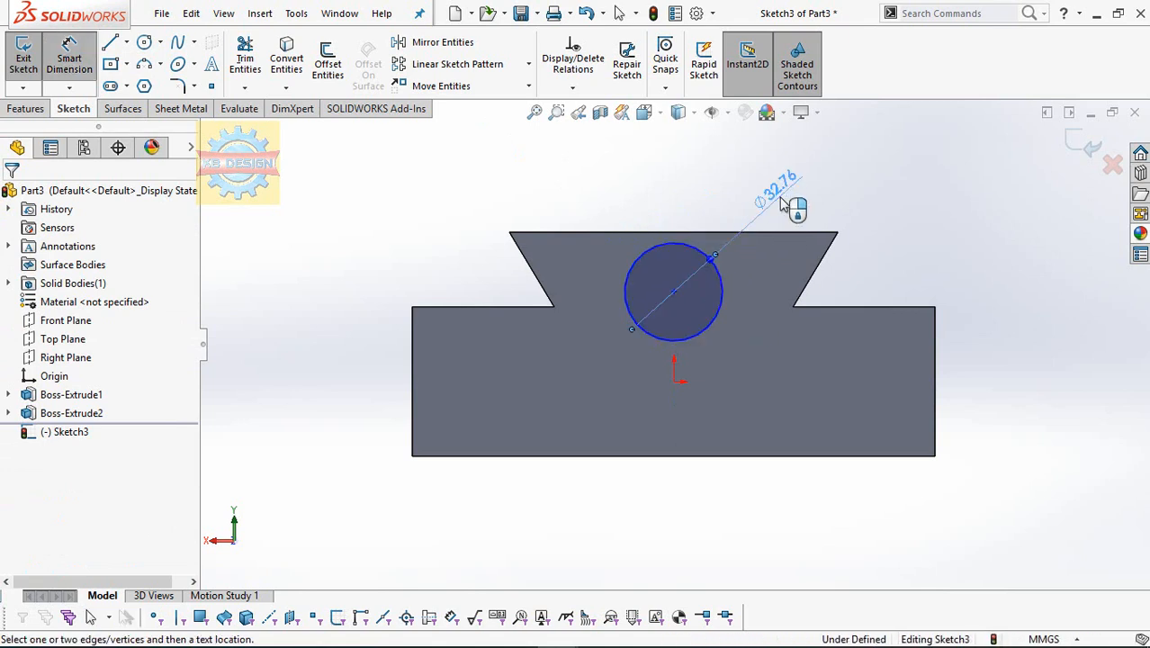
click(781, 204)
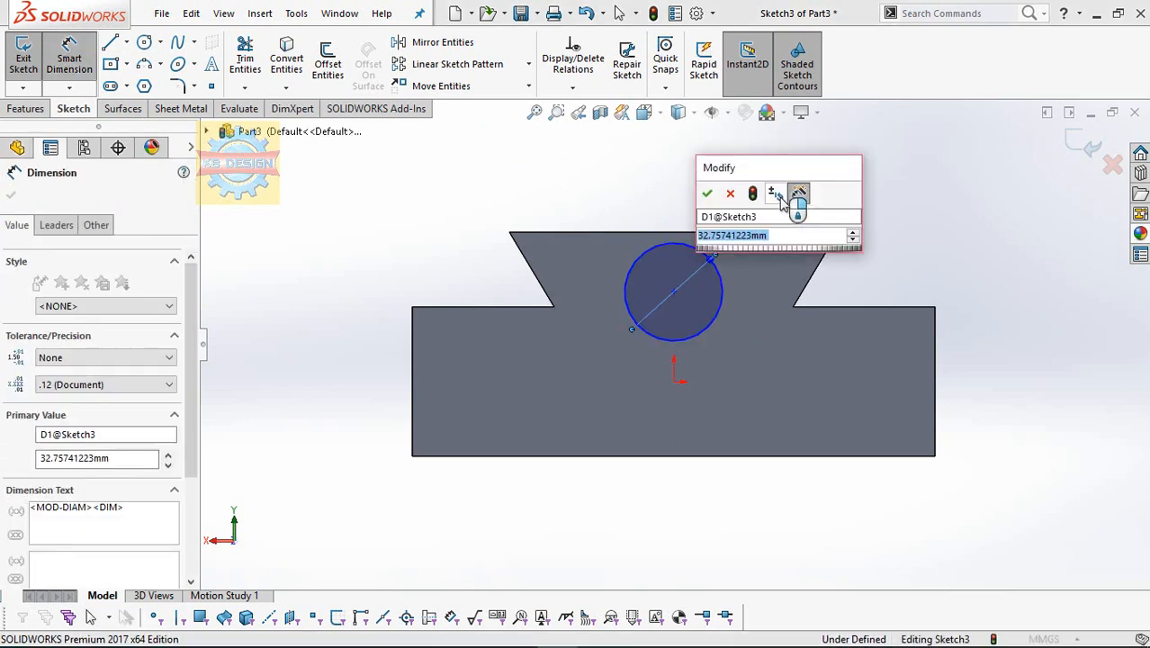
key(Return)
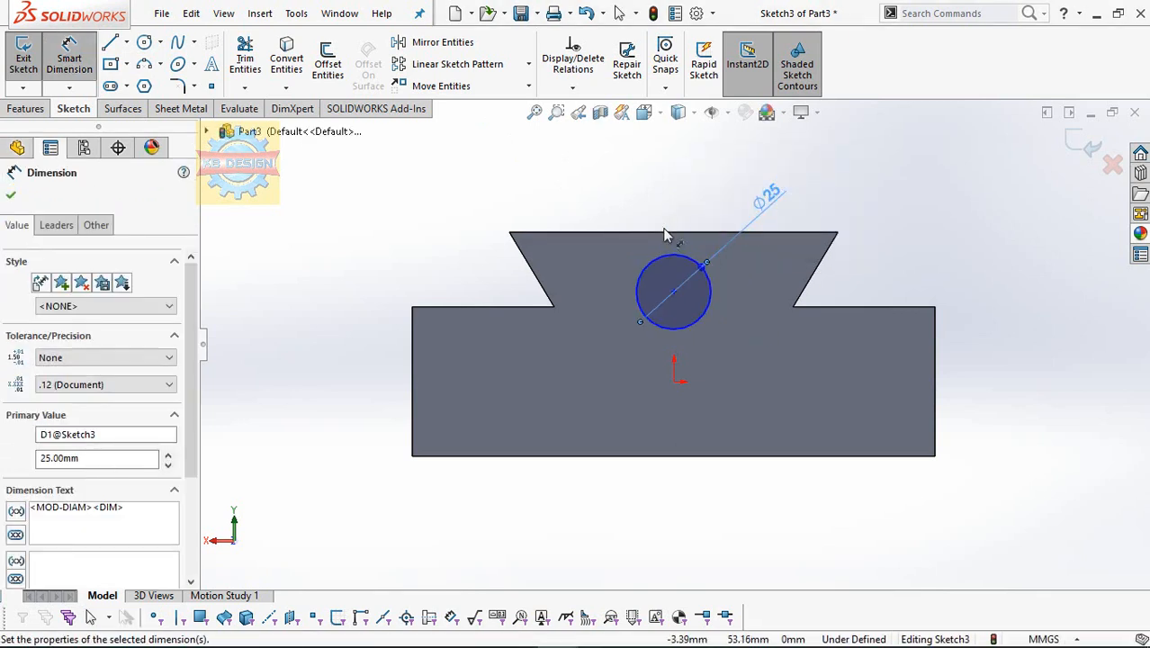
- Dimension the vertical distance from the dovetail's top edge to the circle's centre as 25 mm
click(665, 234)
click(673, 291)
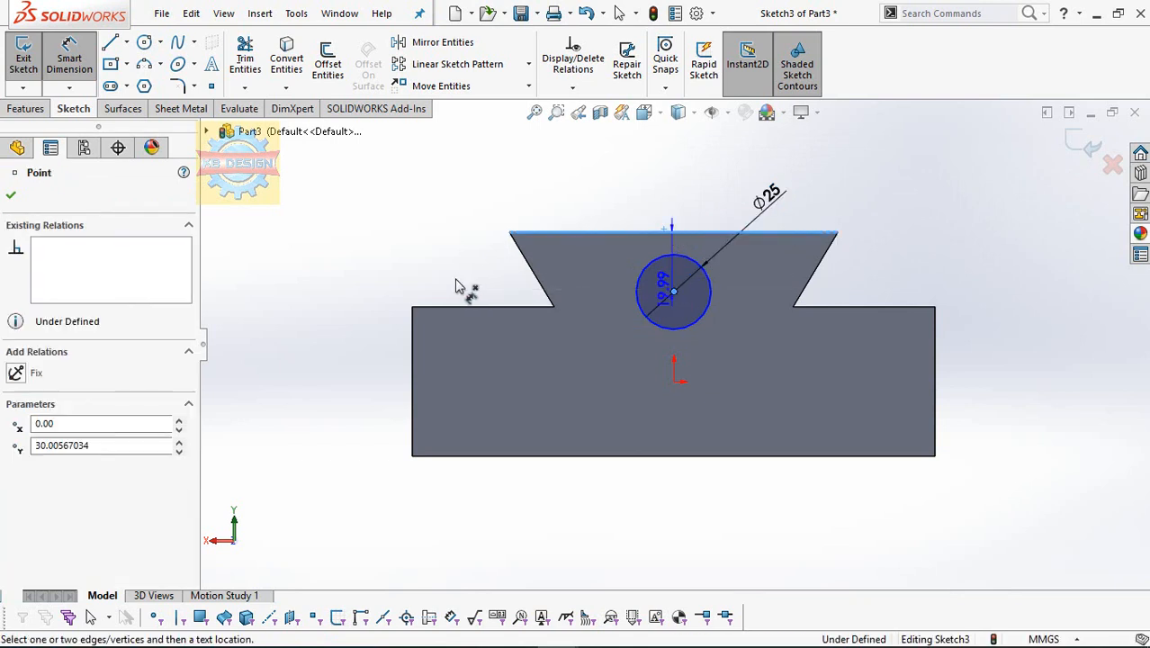
click(458, 287)
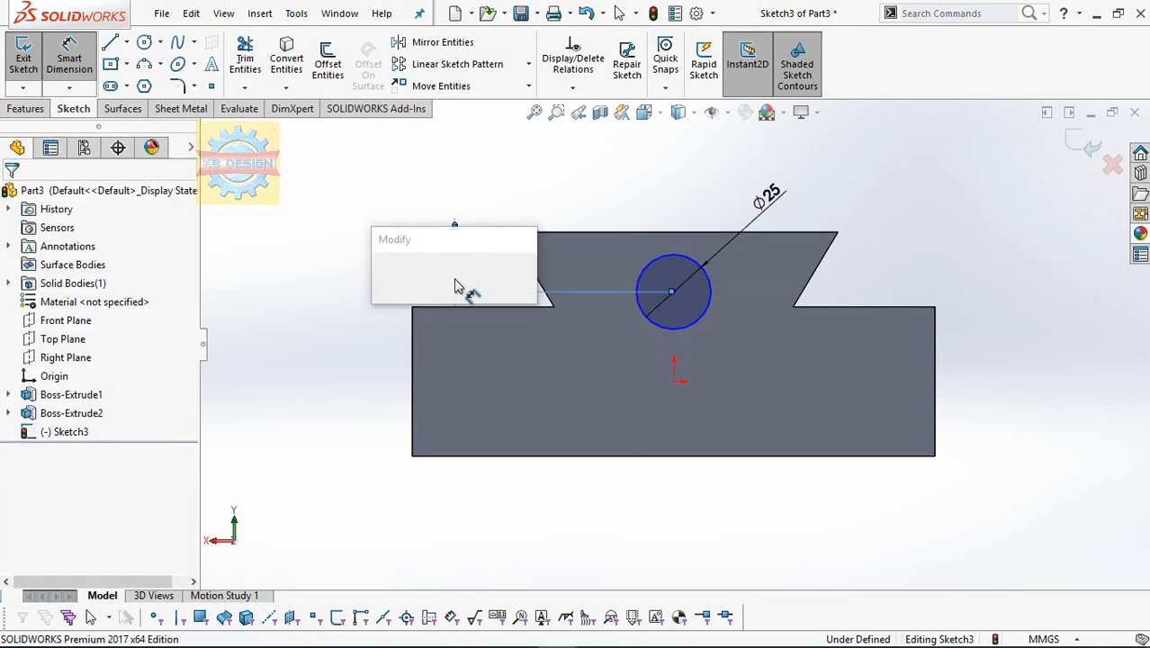
text(20)
key(Return)
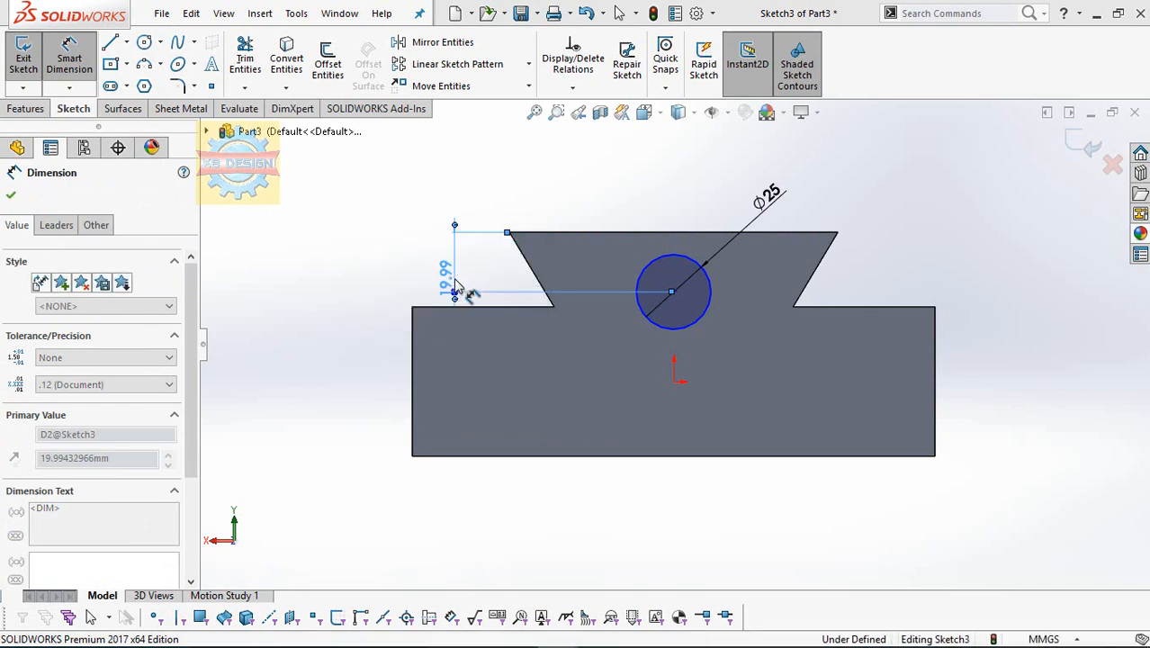
- Cut the circle through the whole part with an Extruded Cut set to Through All - Both
click(52, 109)
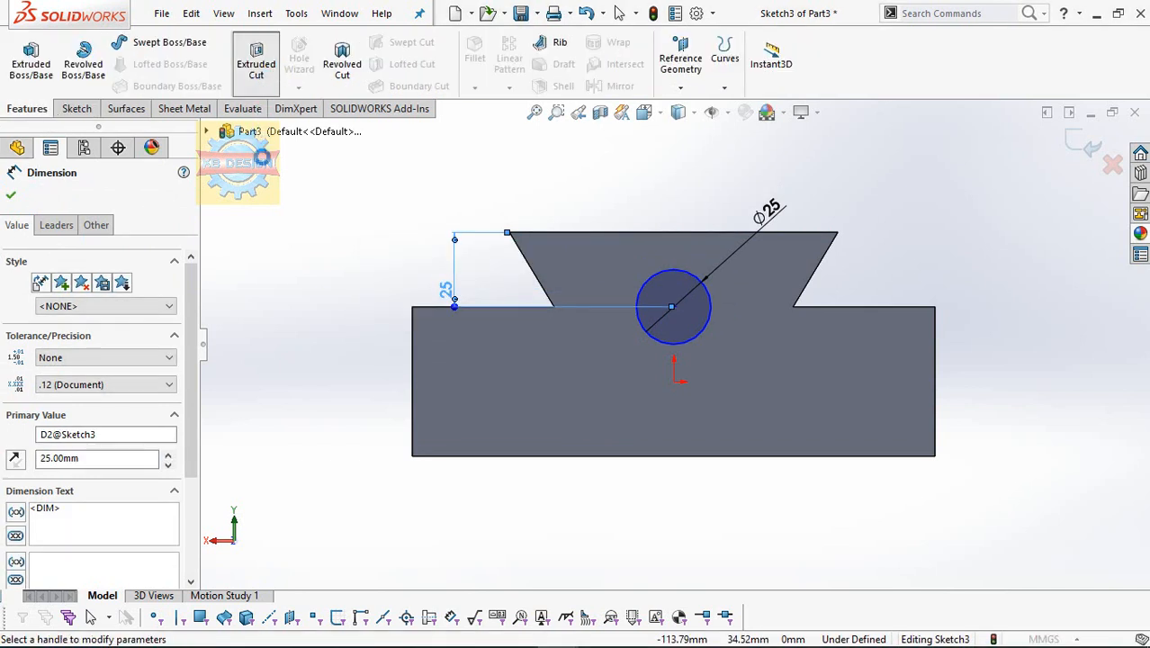
click(256, 61)
click(126, 297)
click(102, 332)
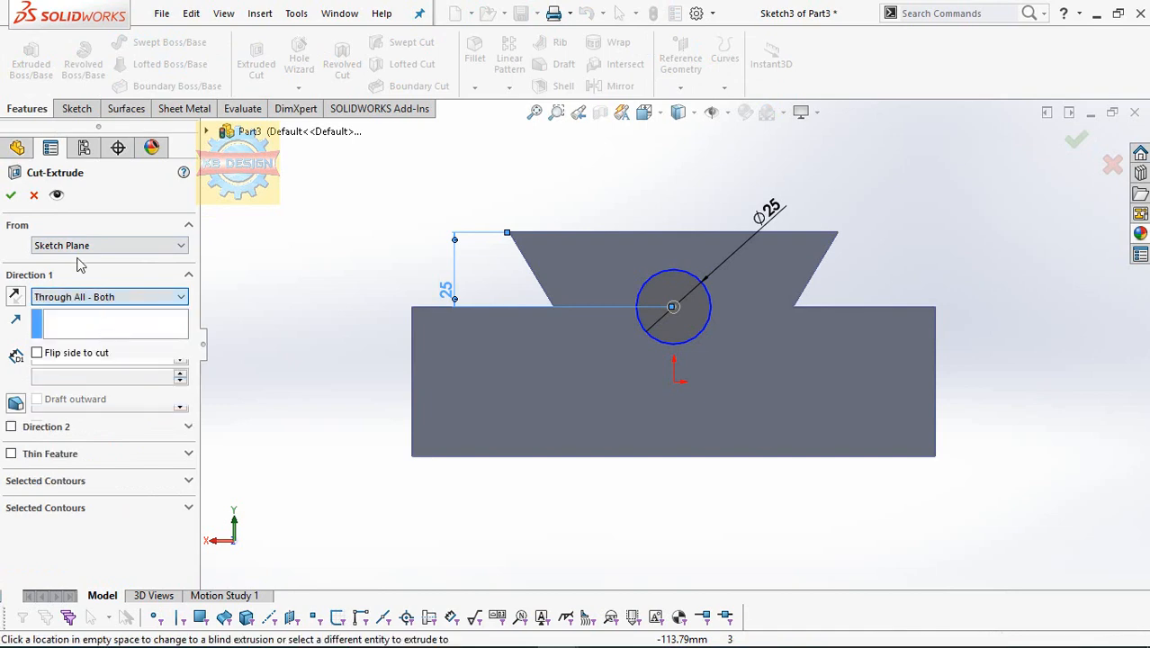
click(11, 195)
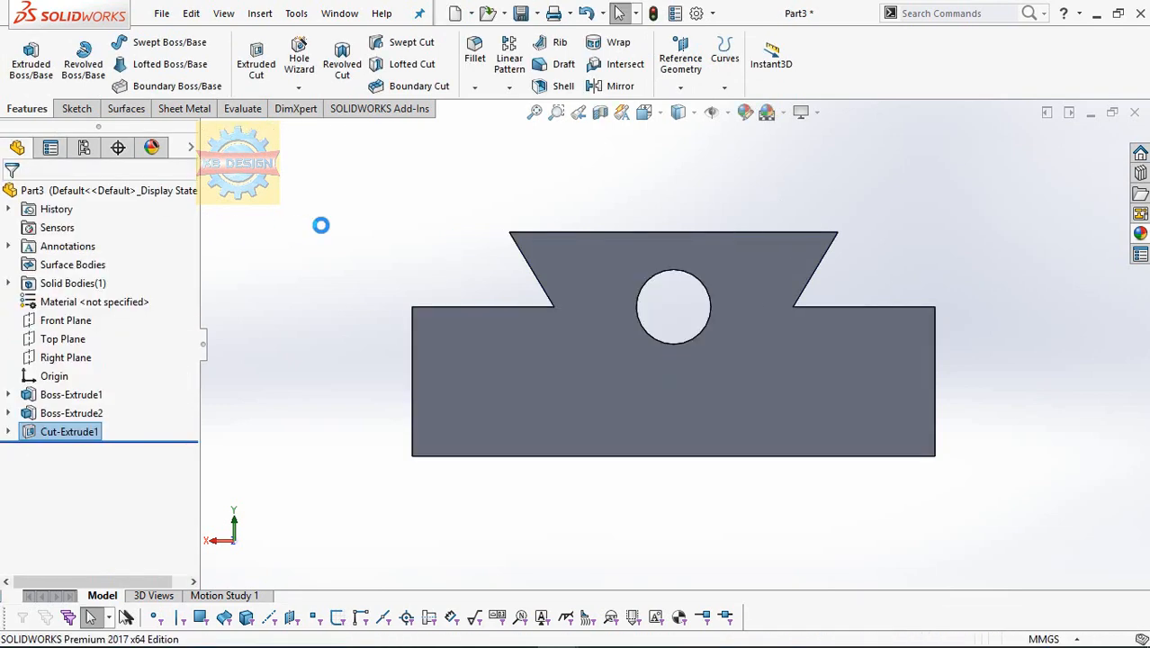
- Start a sketch on the dovetail's top face and draw a center rectangle about 59 x 307 mm from the origin
middle_drag(594, 236, 609, 301)
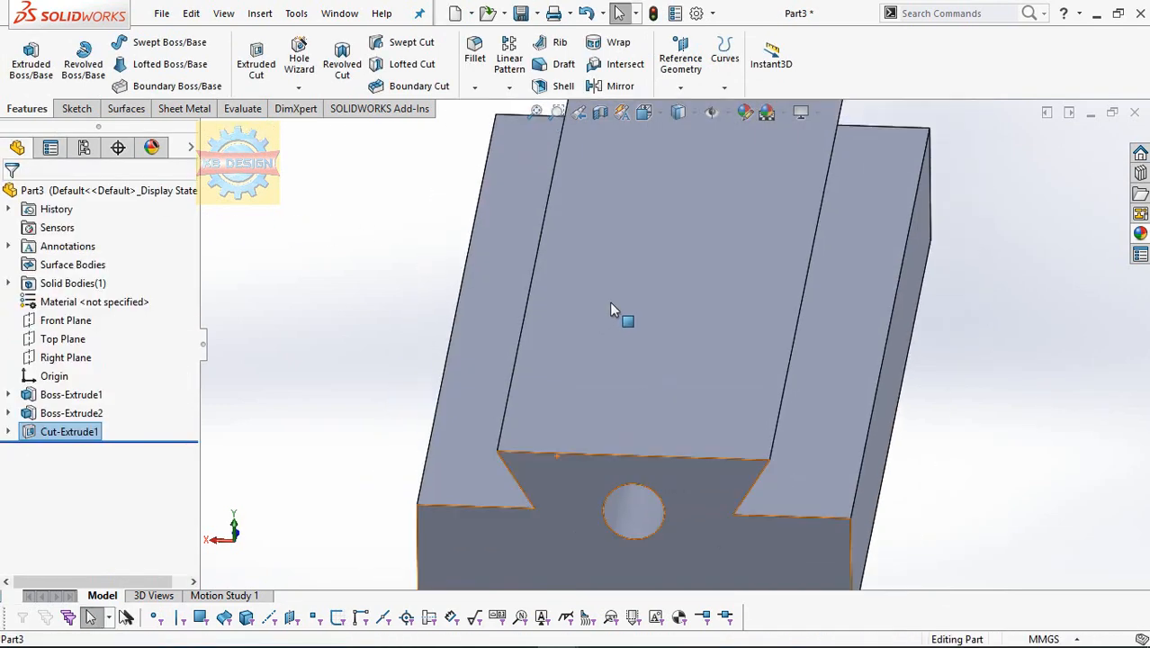
click(610, 302)
click(762, 254)
click(74, 108)
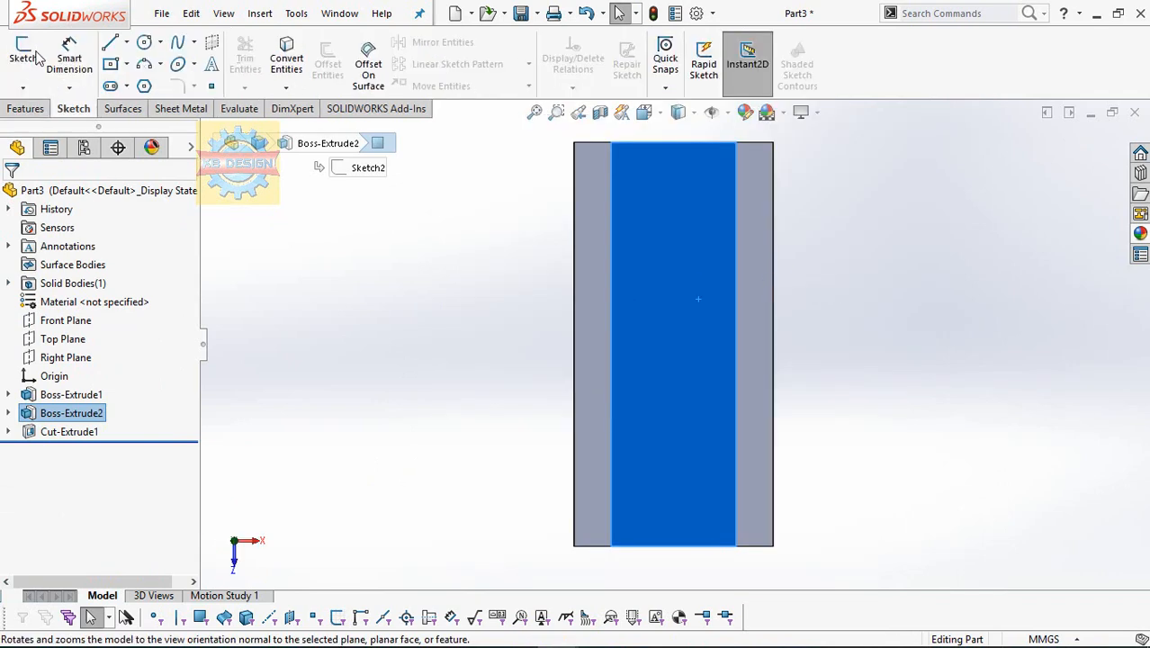
click(23, 54)
click(109, 63)
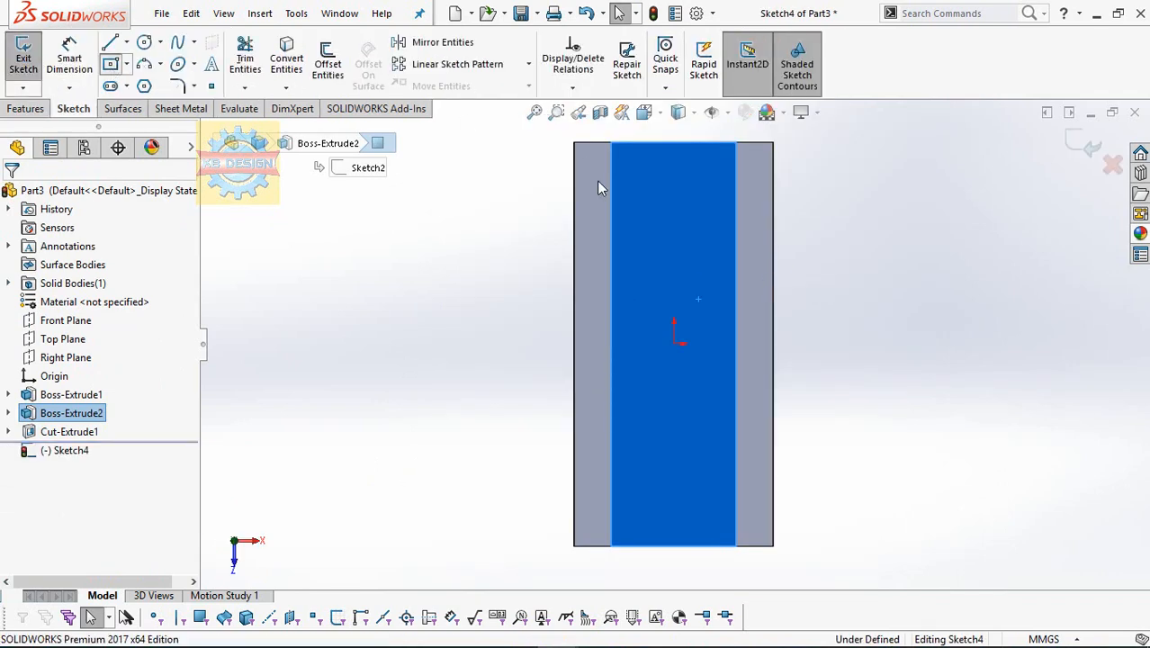
click(674, 342)
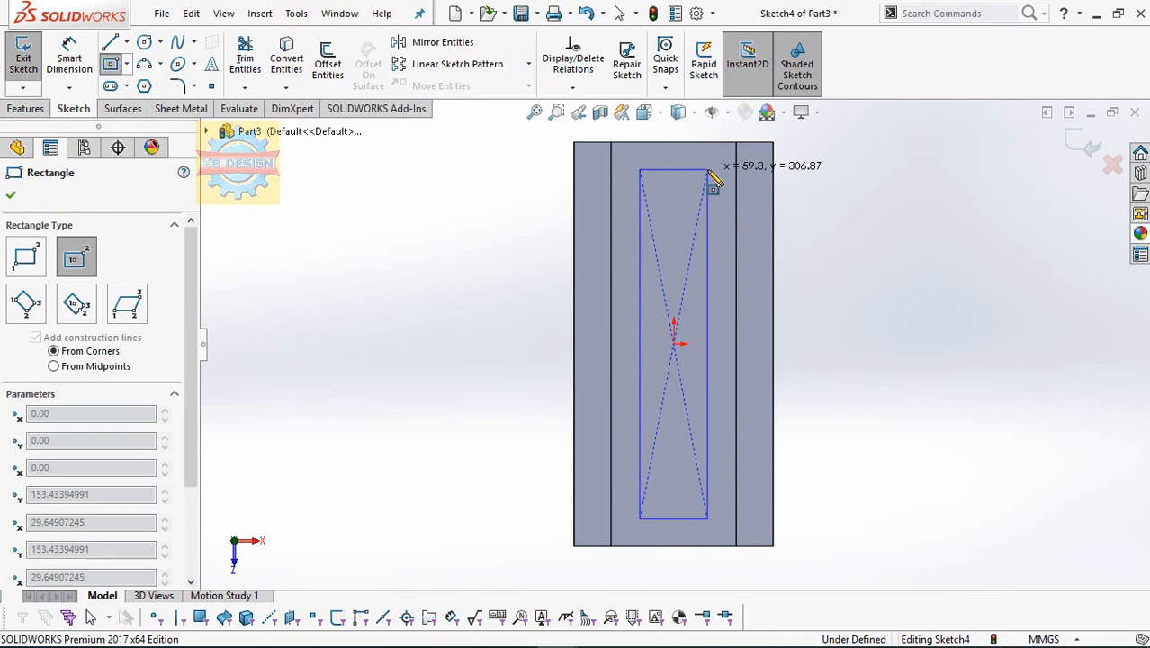
click(708, 169)
key(Escape)
- Dimension the rectangle's long side as 300 mm
click(75, 75)
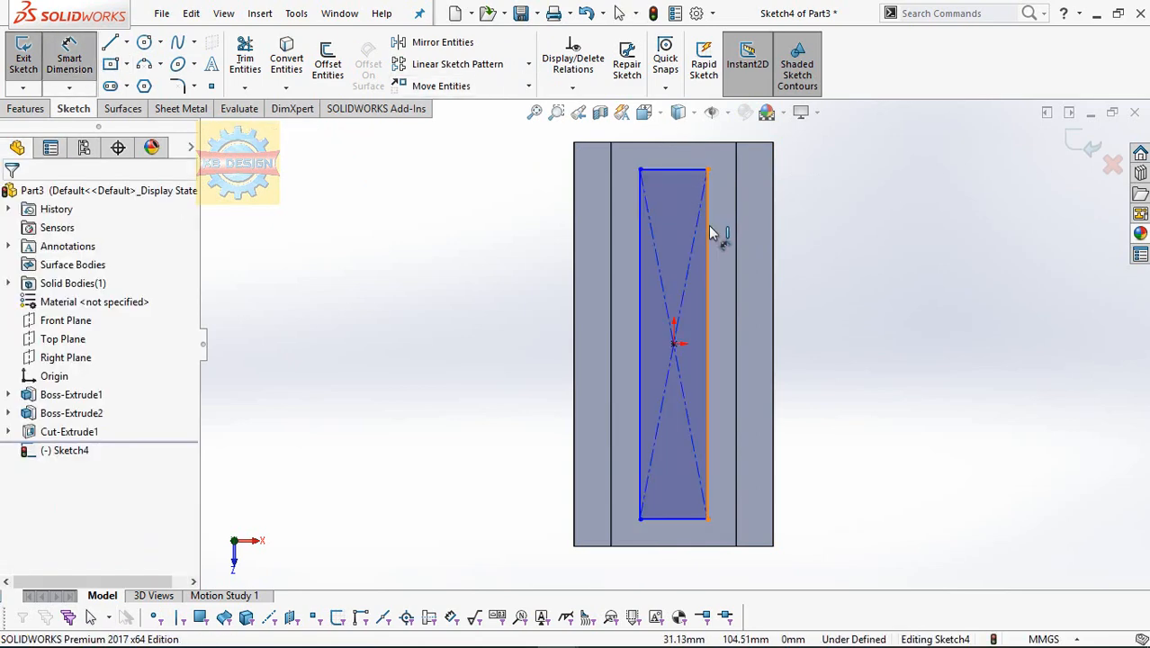
click(708, 342)
click(824, 329)
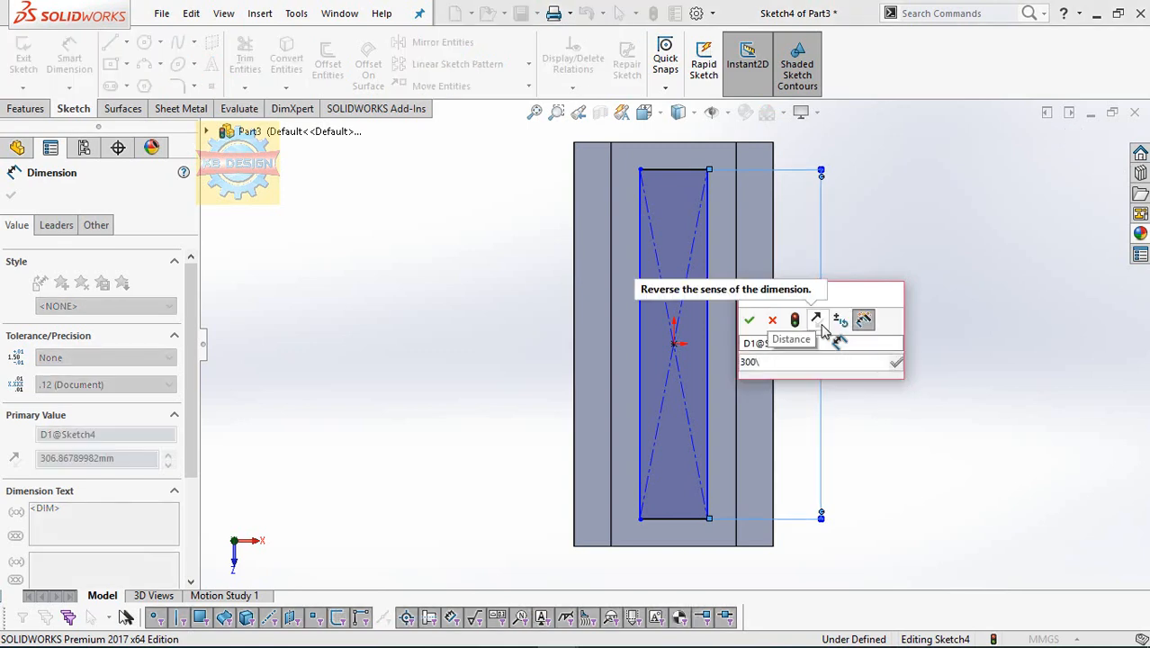
text(300)
key(Return)
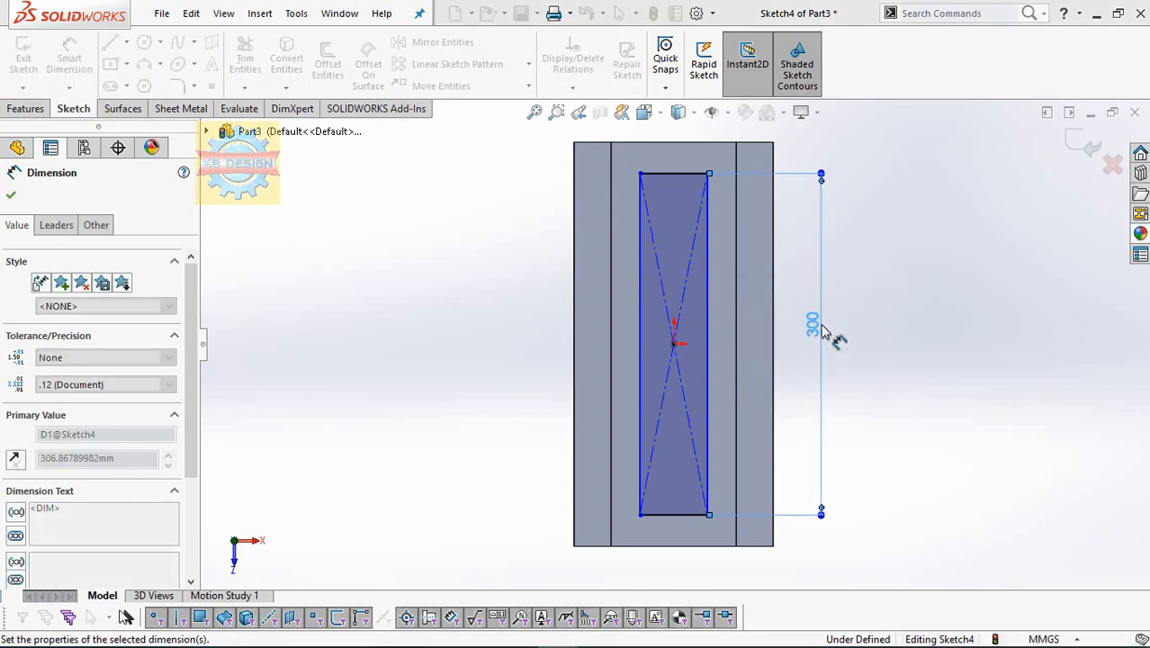
- Dimension the rectangle's short side as 50 mm
click(692, 519)
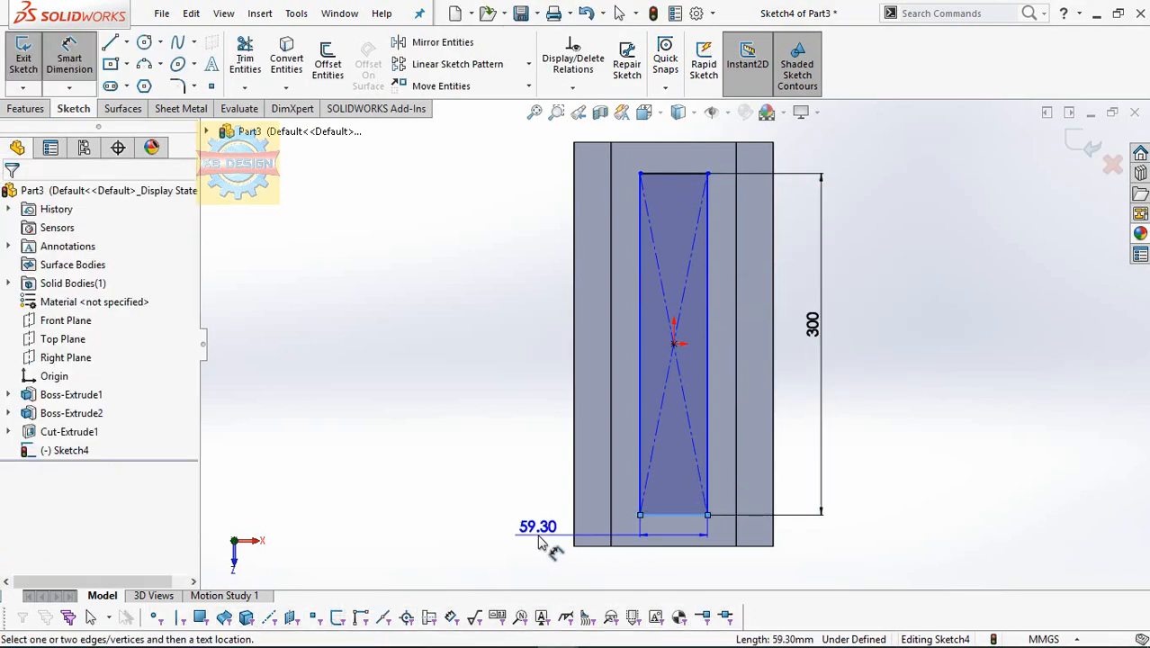
click(538, 542)
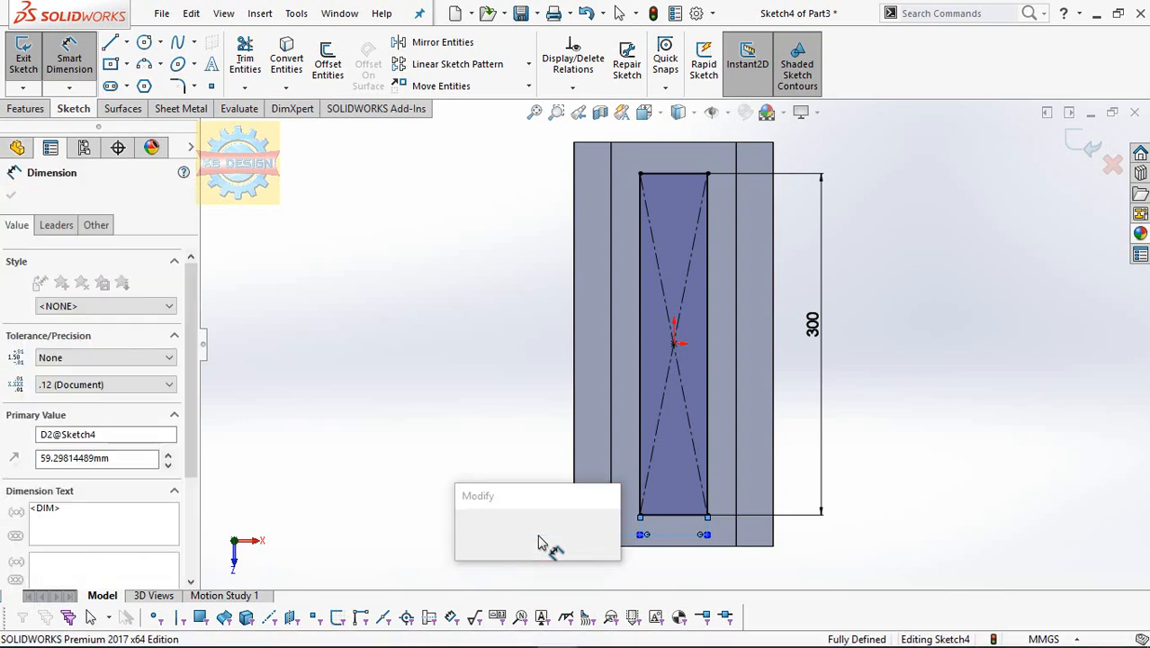
text(50)
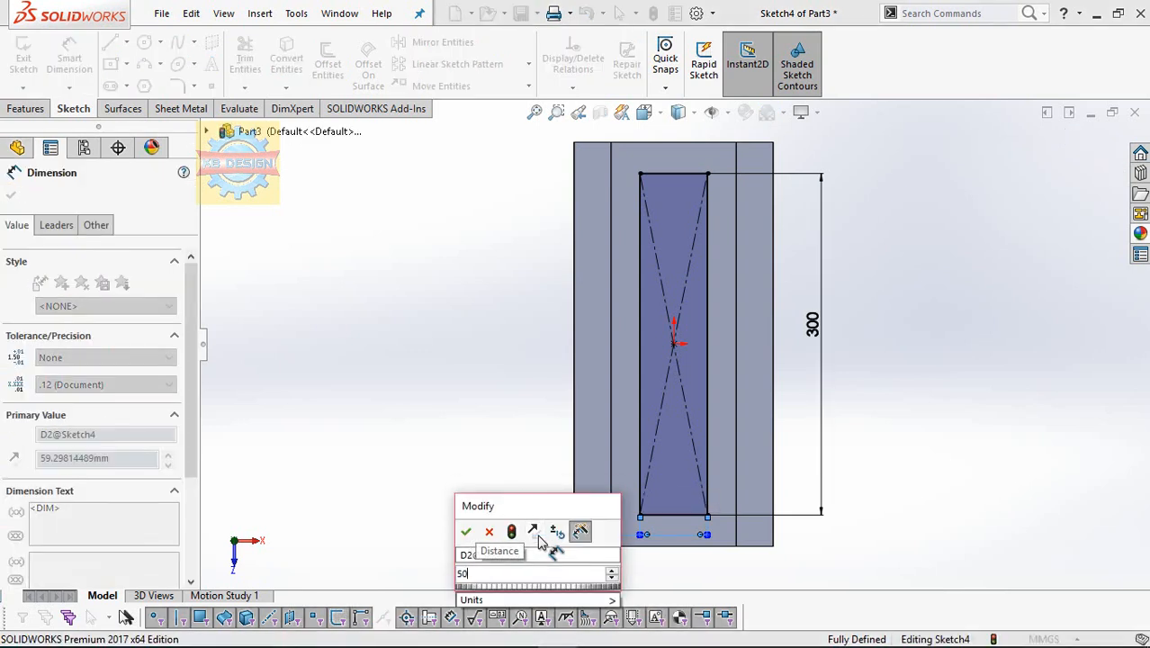
key(Return)
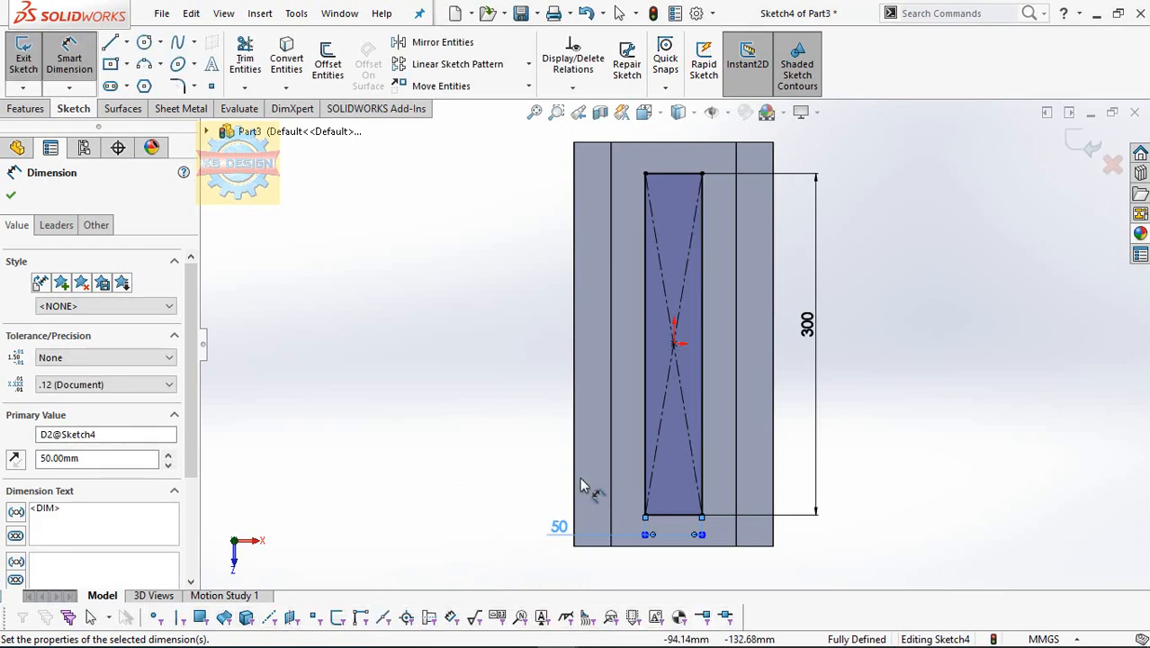
- Cut the rectangle into the dovetail as a Blind Extruded Cut 50 mm deep
click(21, 110)
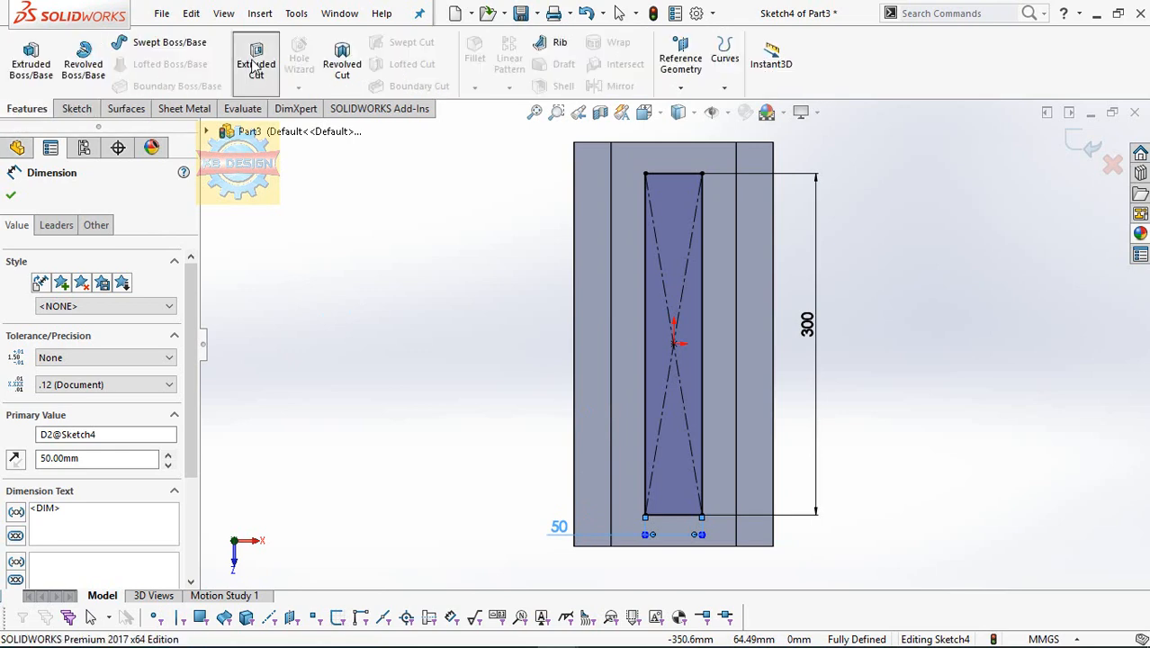
click(254, 67)
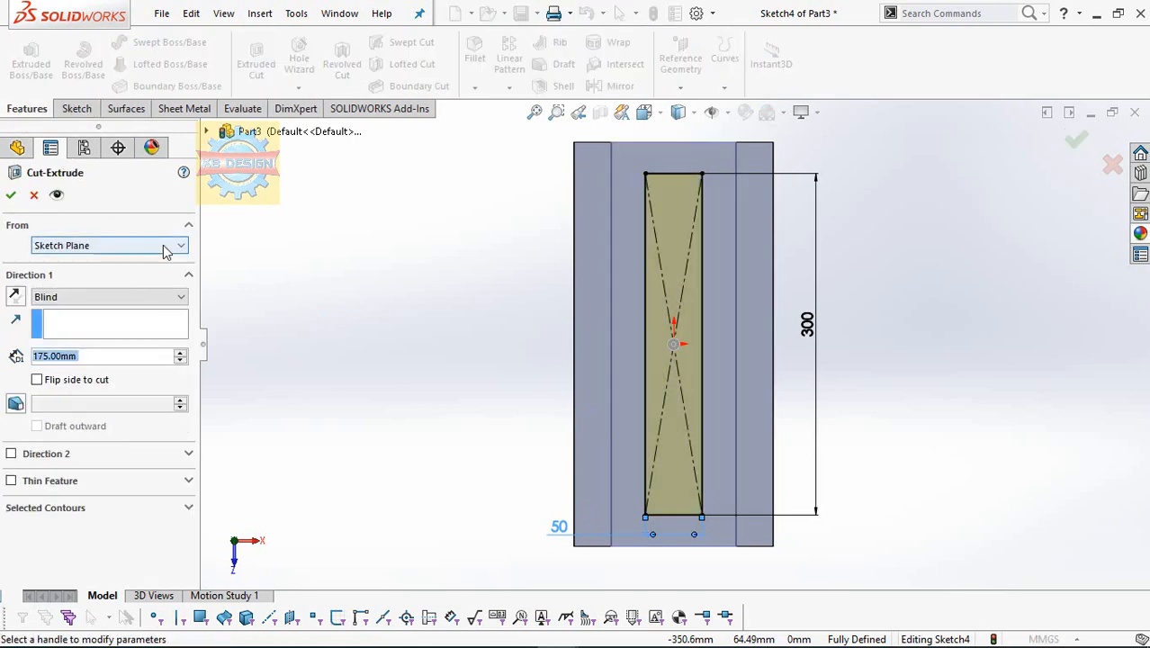
text(50)
key(Return)
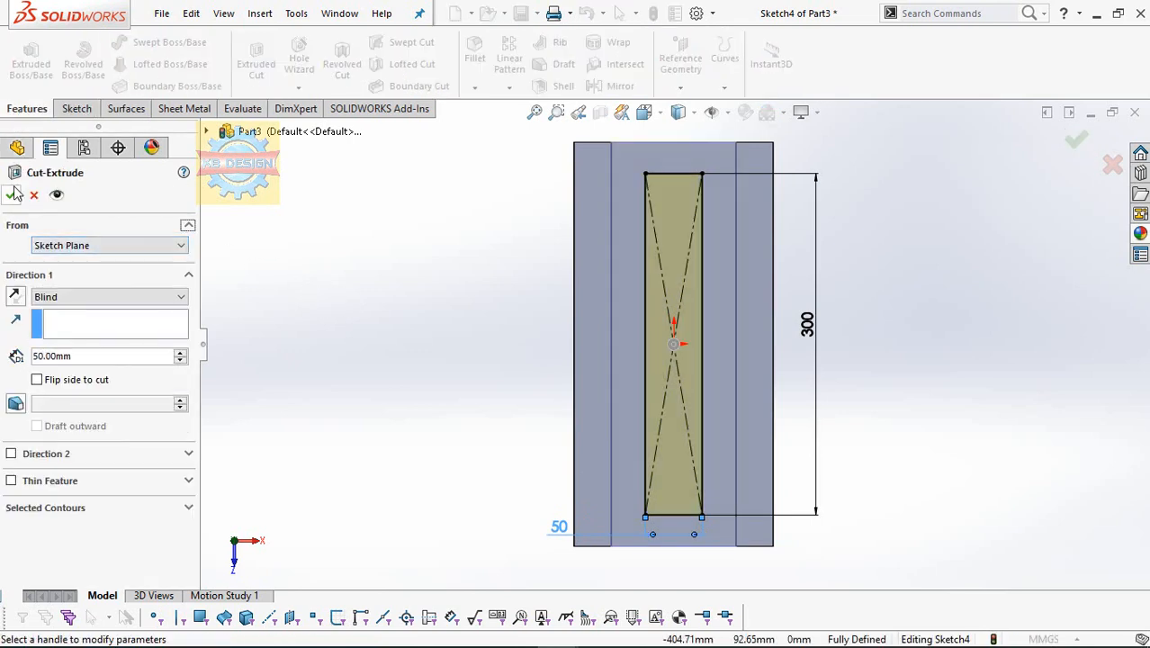
- Start a sketch on the base block's underside and draw a circle of about 75 mm radius centered on the origin
middle_drag(465, 304, 467, 95)
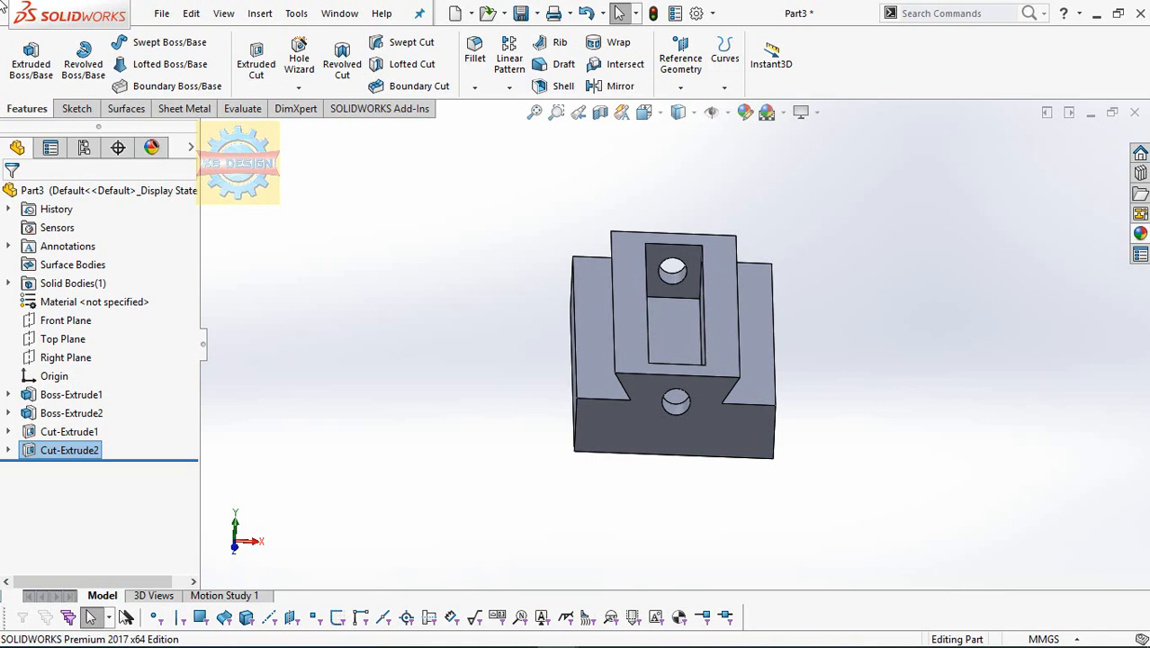
middle_drag(715, 373, 777, 317)
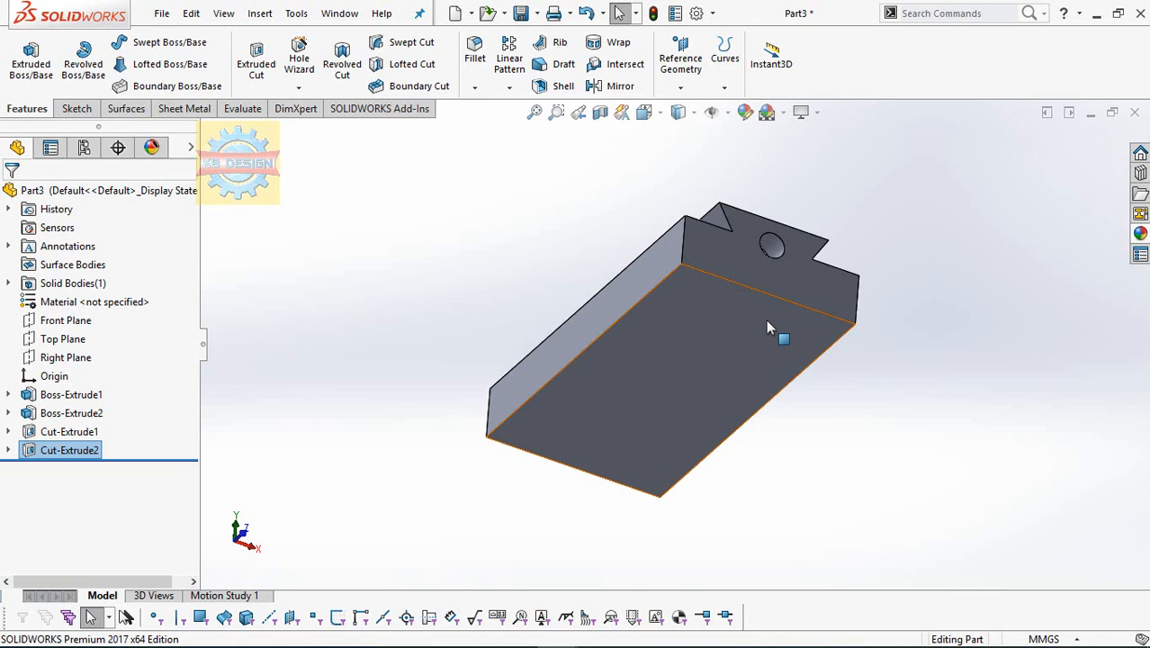
click(657, 391)
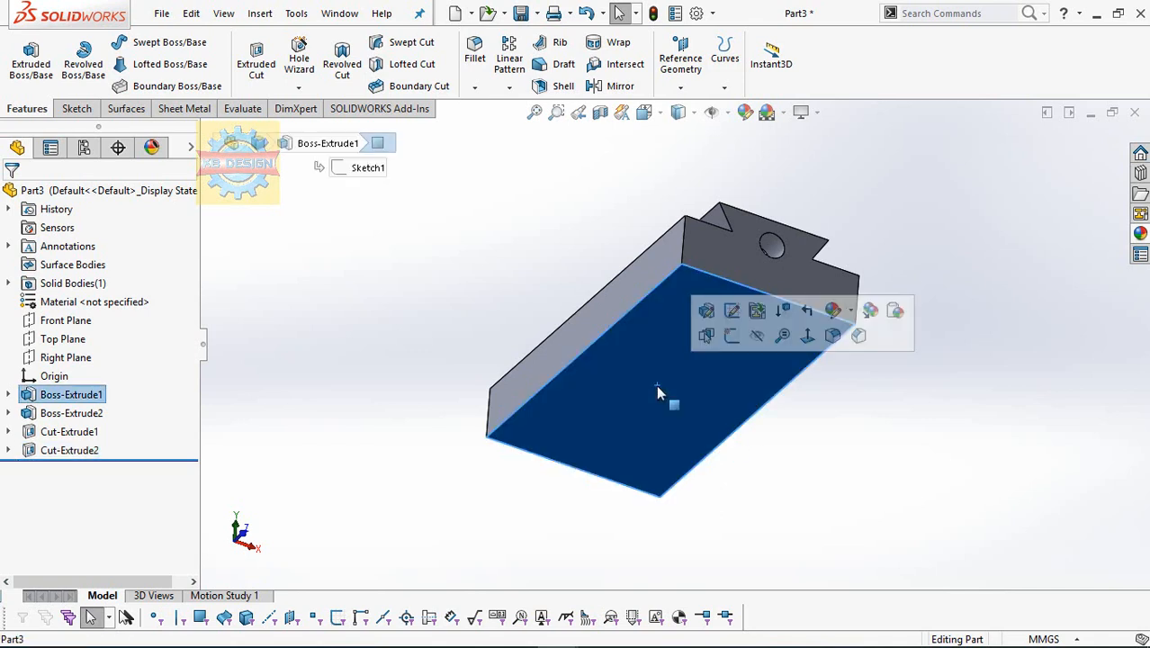
click(812, 336)
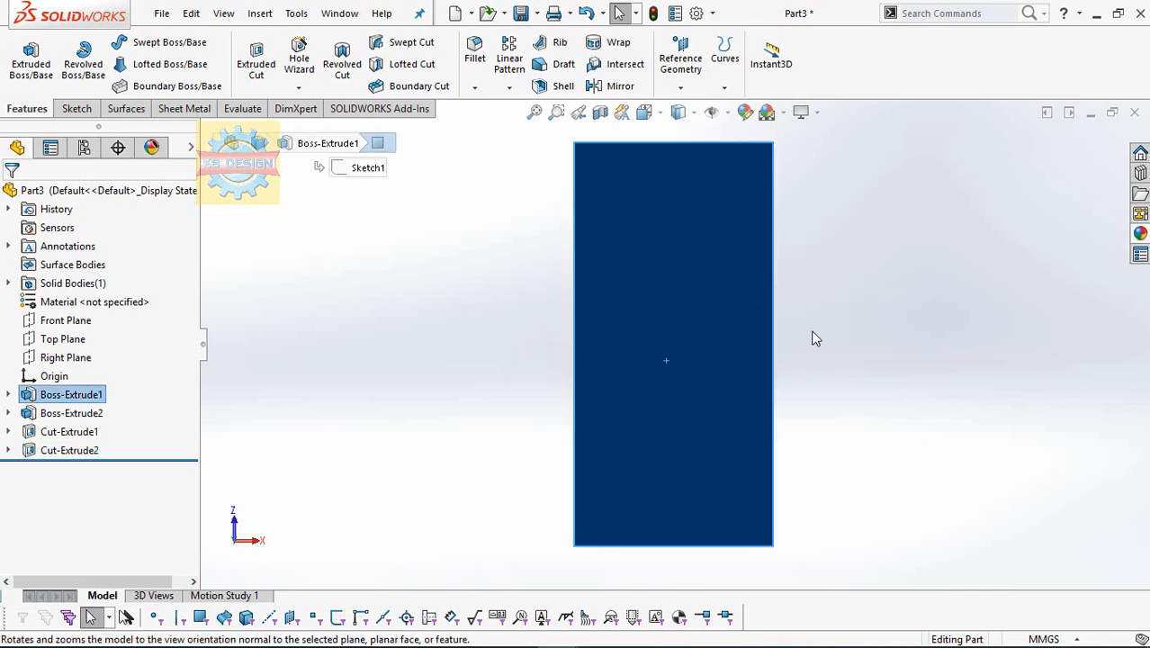
click(76, 109)
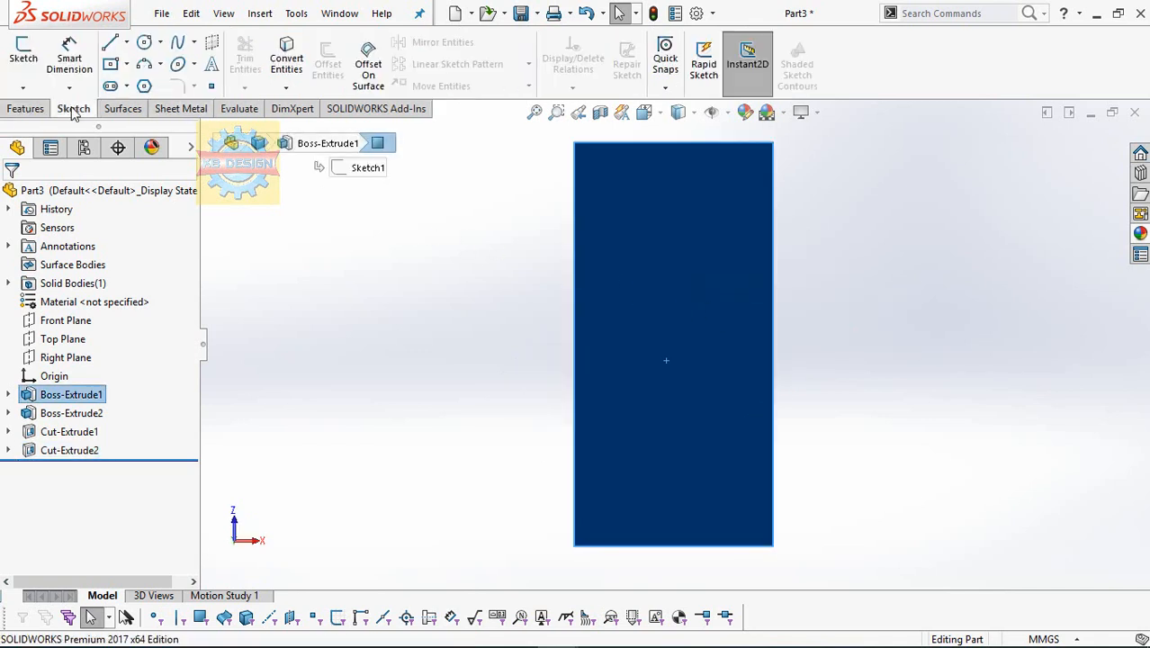
click(36, 59)
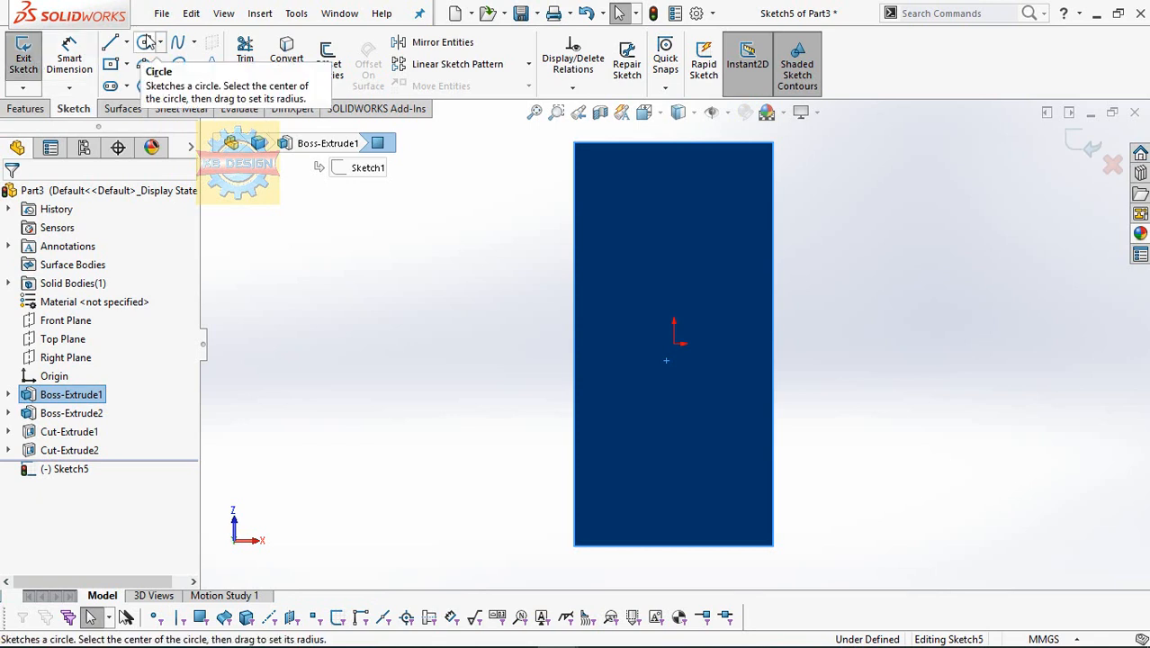
click(146, 44)
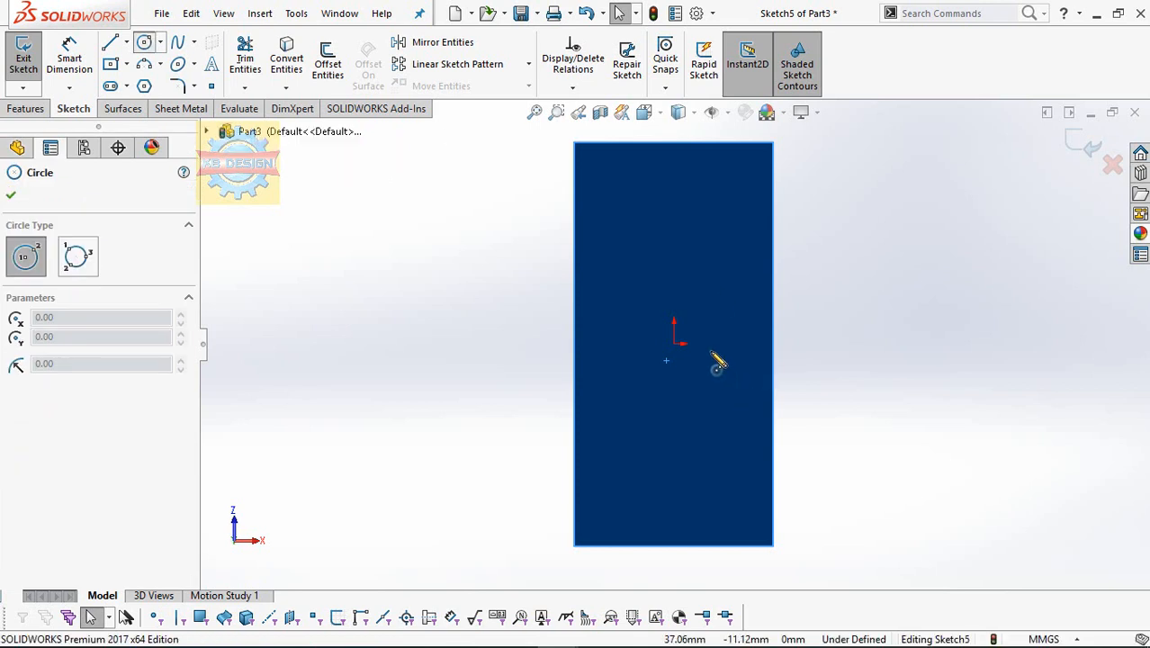
click(674, 344)
click(684, 264)
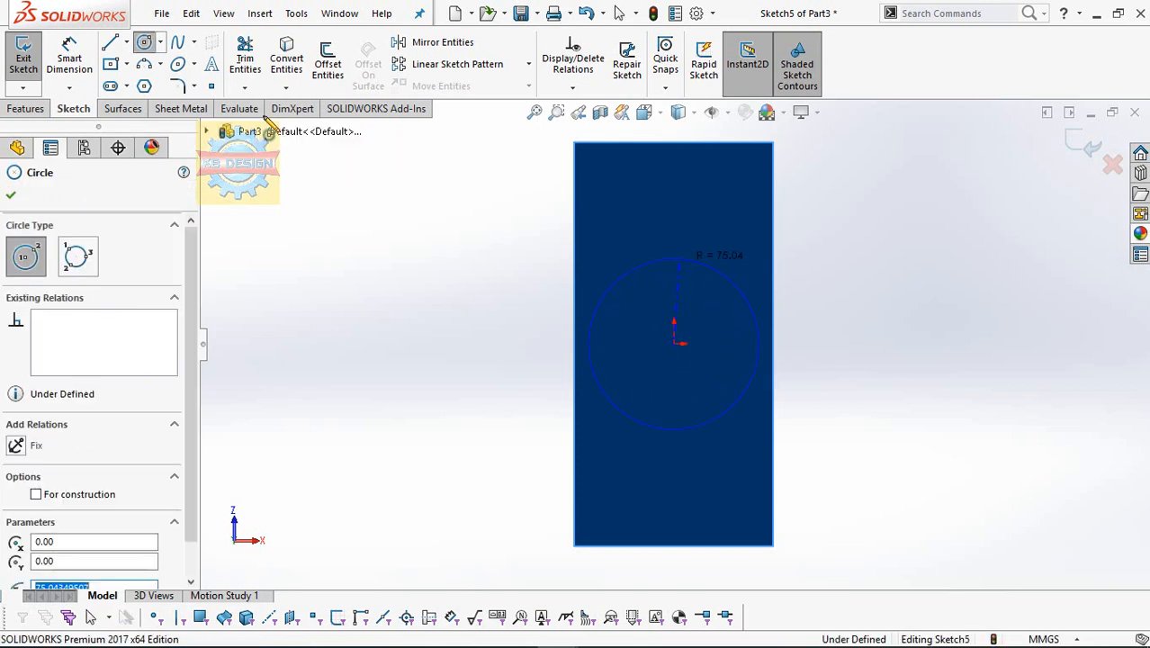
key(Escape)
- Dimension the circle's diameter as 150 mm
click(668, 260)
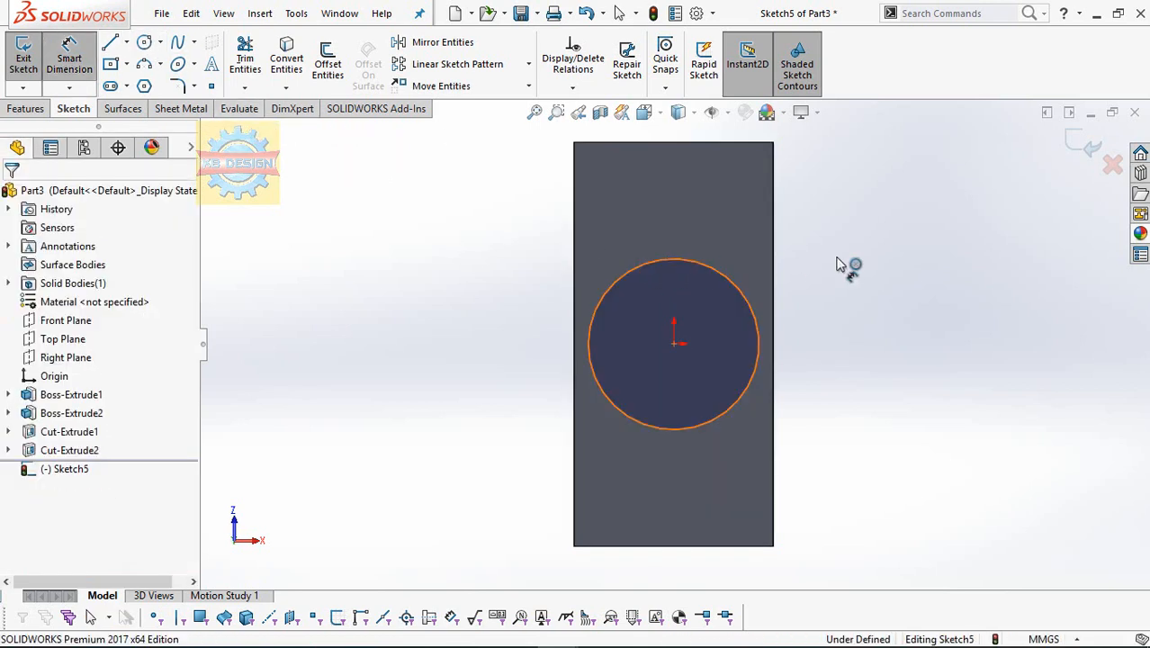
click(839, 257)
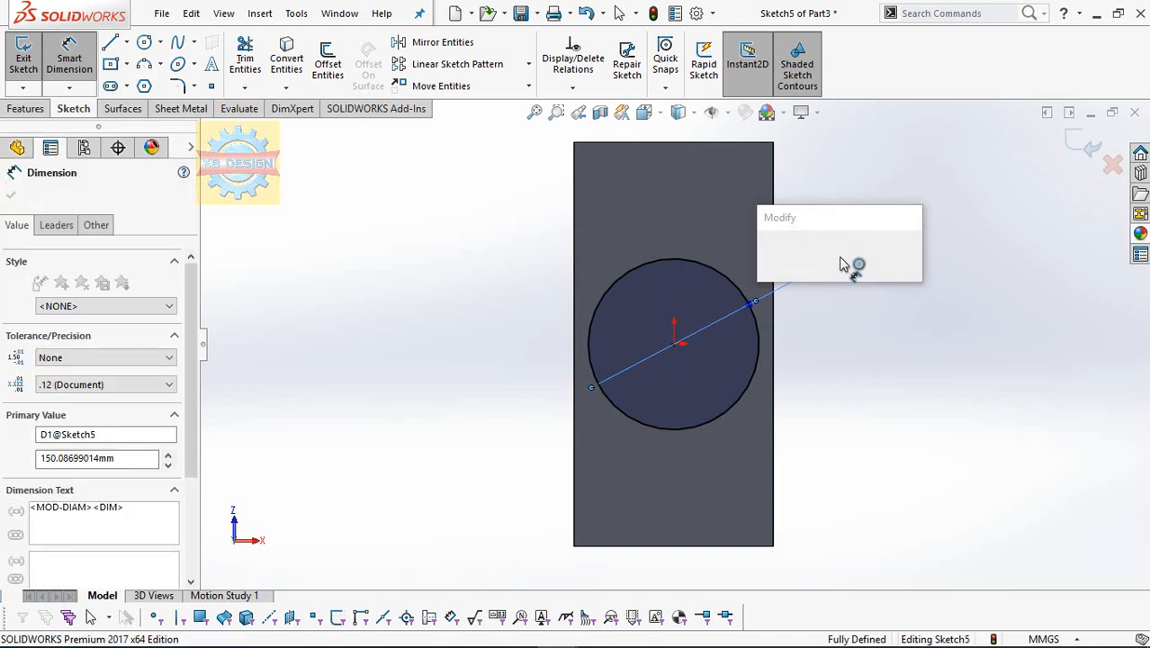
text(150)
key(Return)
- Draw two small circles of about 8 mm radius centered on the 150 mm circle's left and right quadrant points
scroll(608, 374, down, 1)
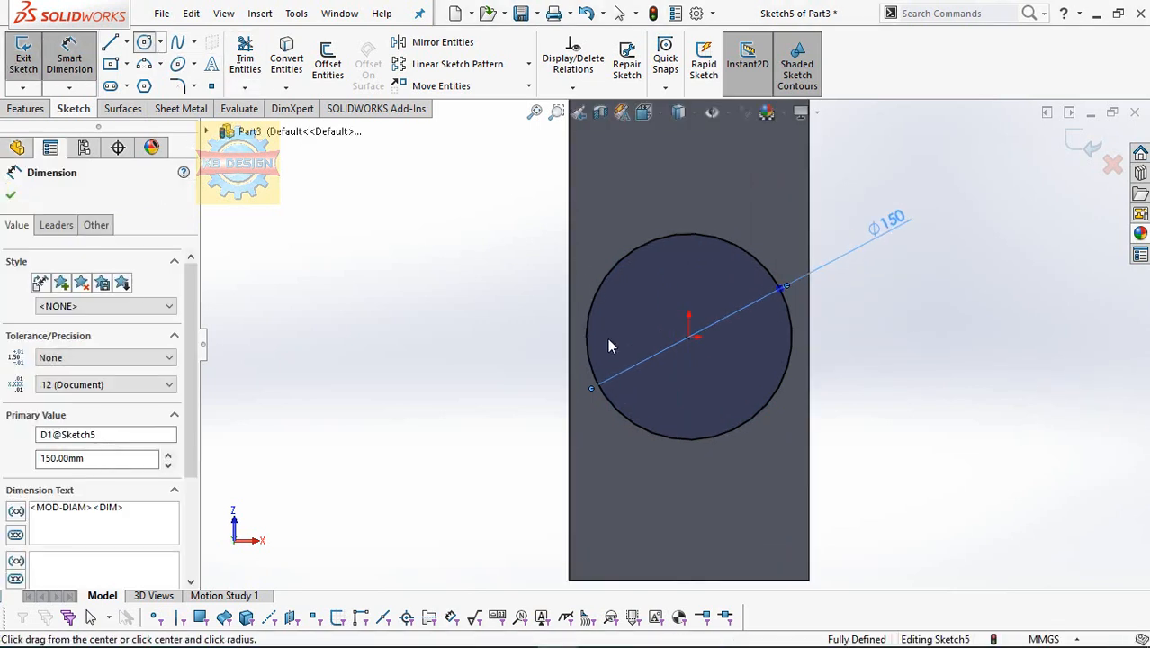
scroll(594, 343, down, 1)
click(585, 336)
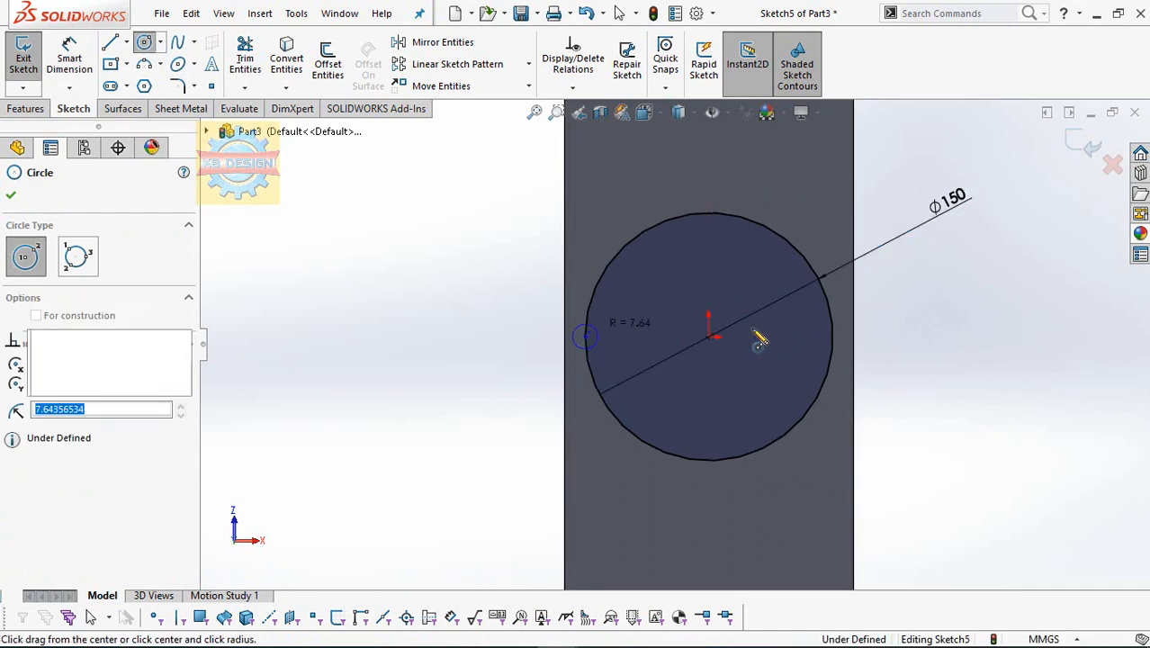
click(597, 338)
click(832, 336)
click(844, 338)
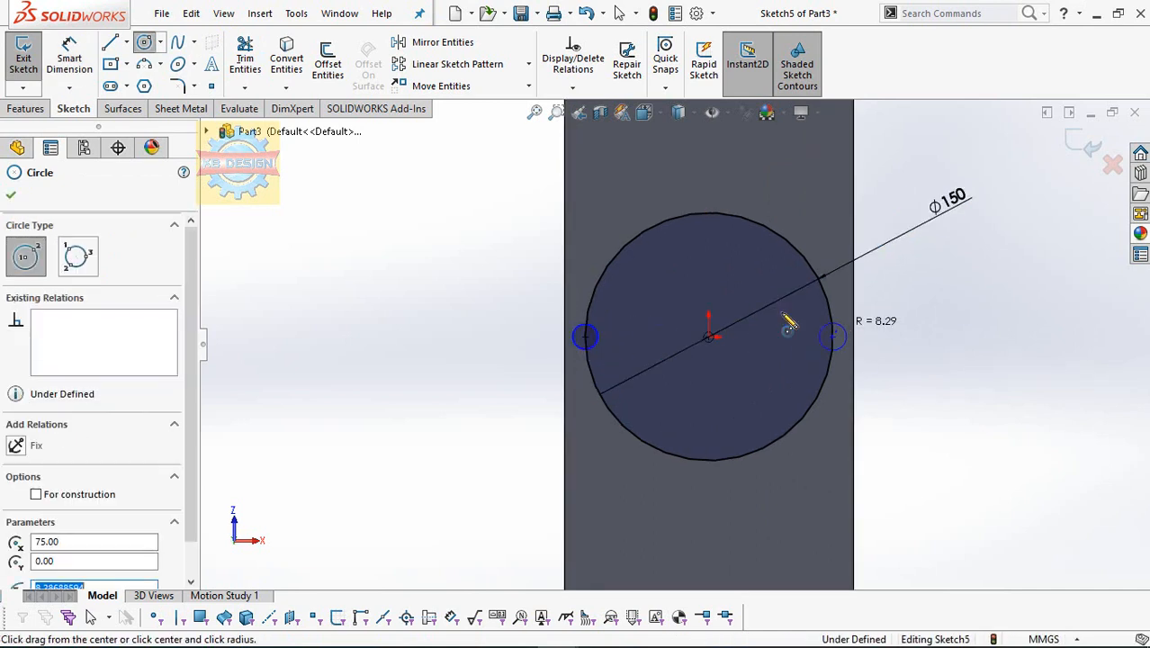
key(Escape)
- Dimension both small circles with a 12 mm diameter
right_drag(572, 342, 520, 309)
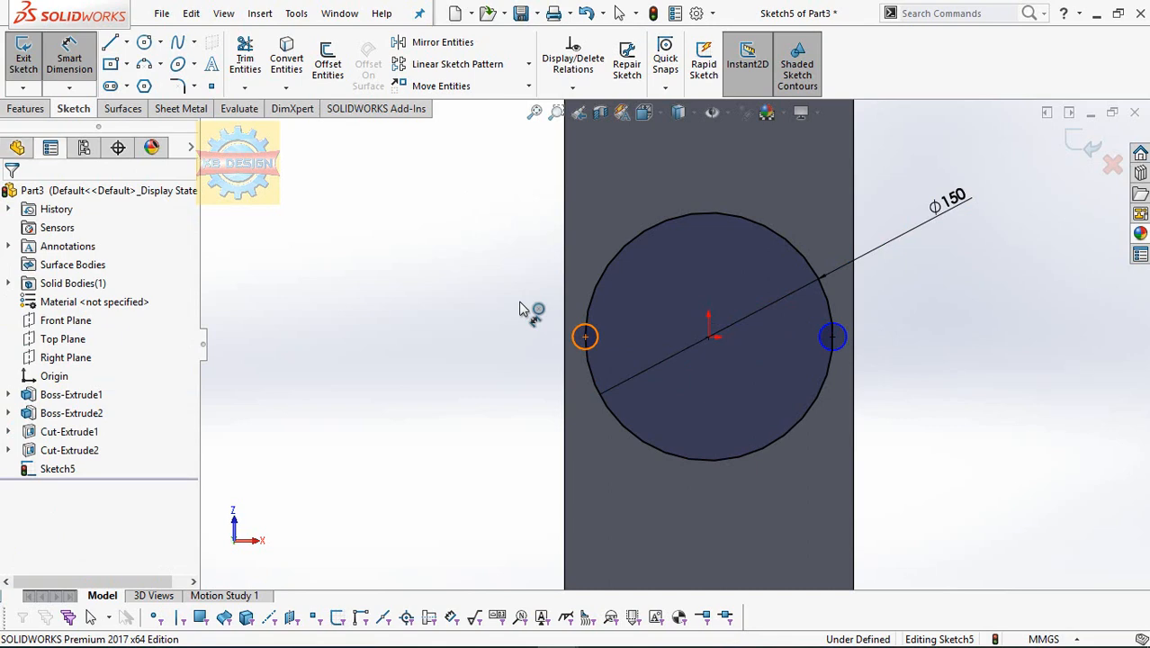
click(520, 309)
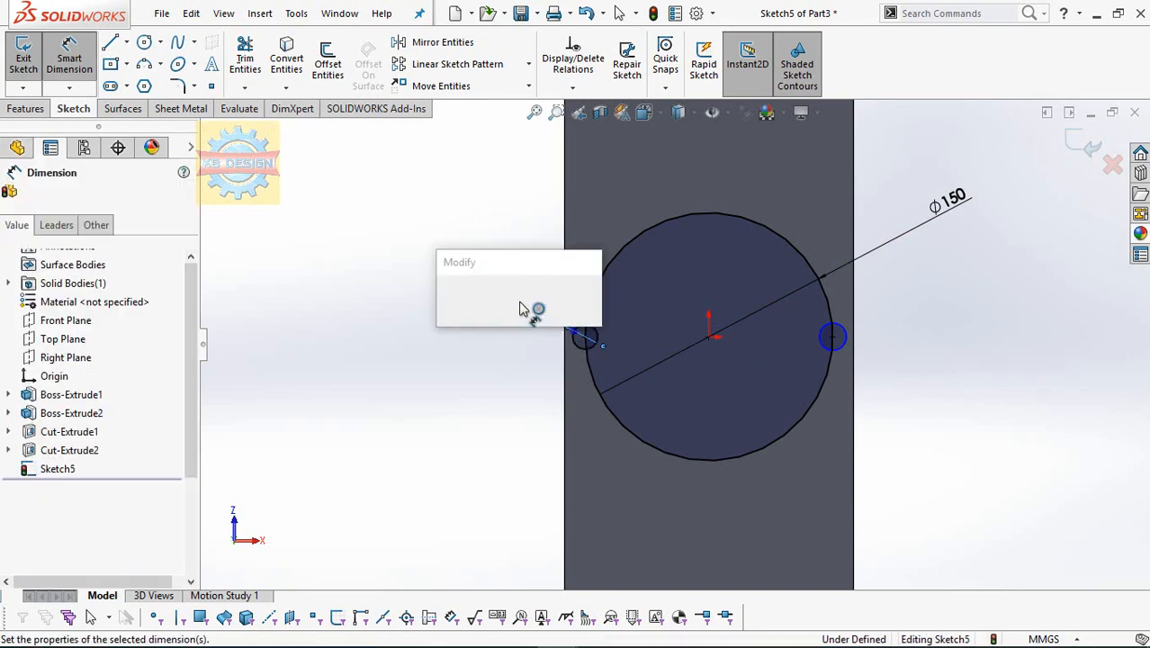
text(12)
key(Return)
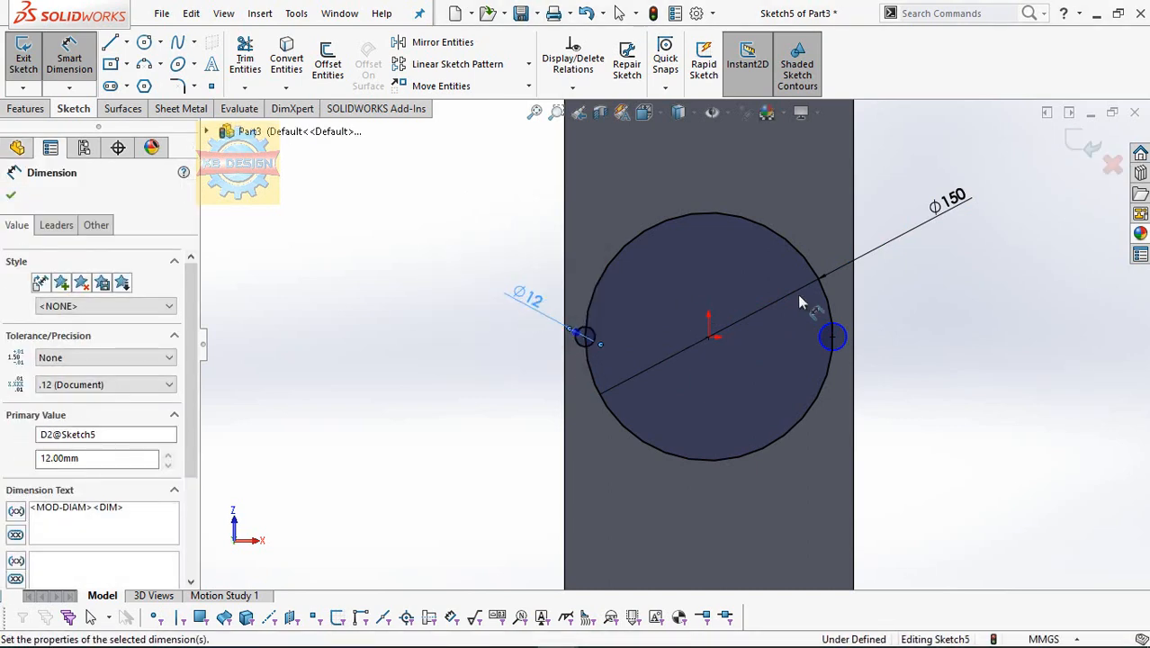
click(832, 335)
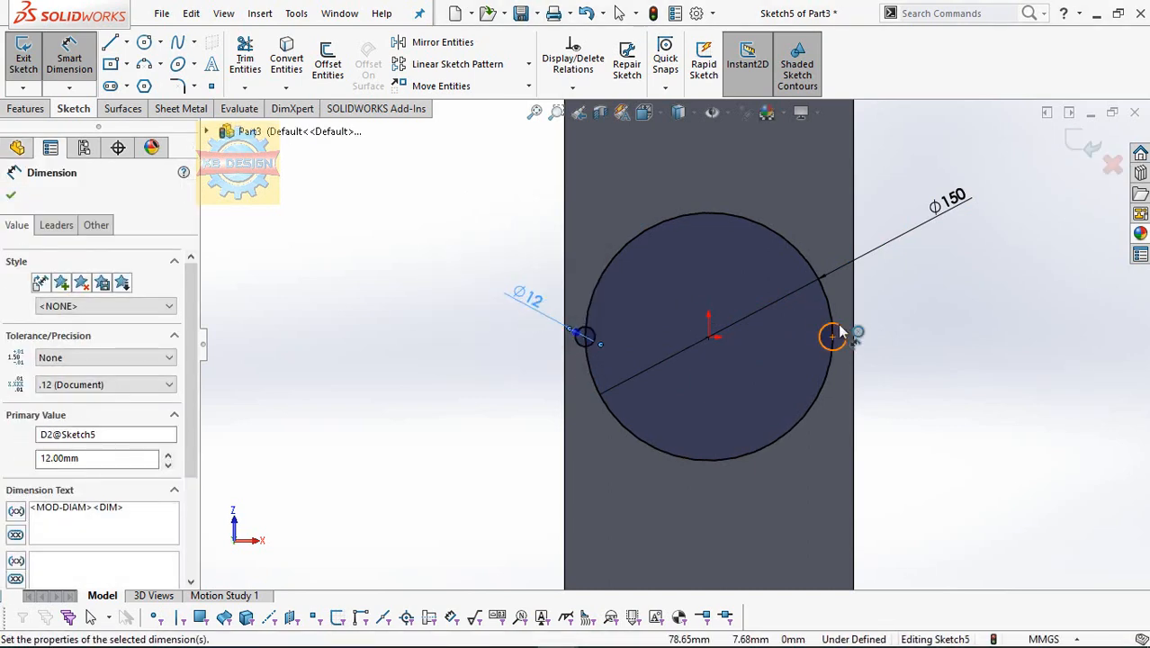
click(926, 316)
text(12)
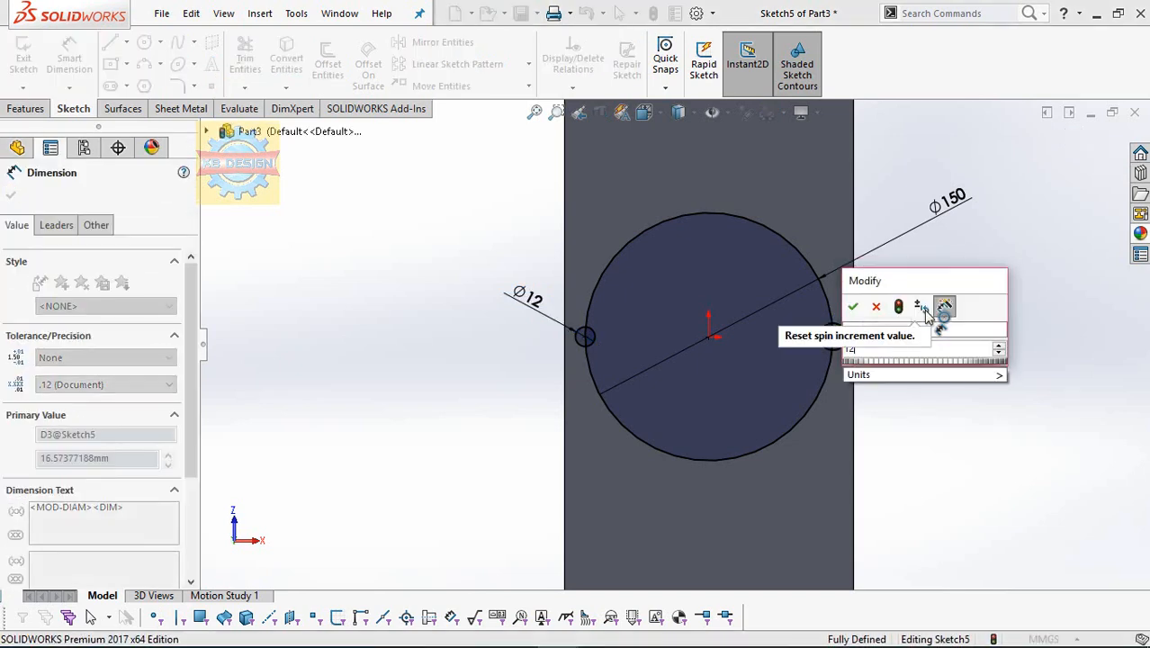
key(Return)
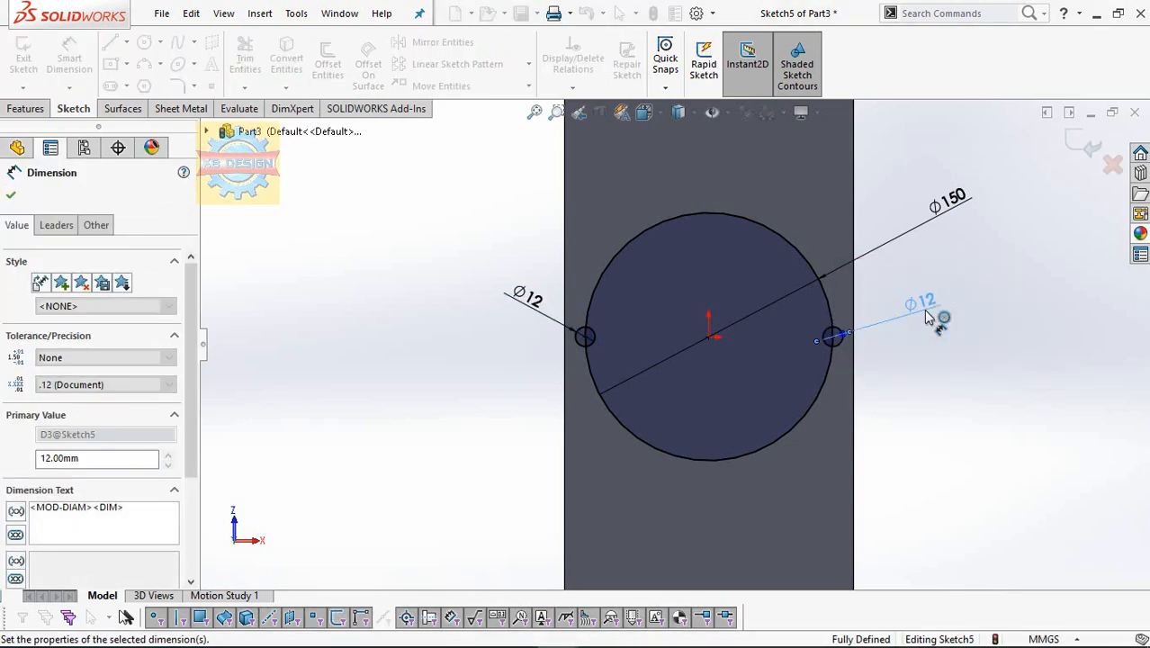
- Cut only the two 12 mm circle contours into the underside as a Blind Extruded Cut 40 mm deep
click(25, 108)
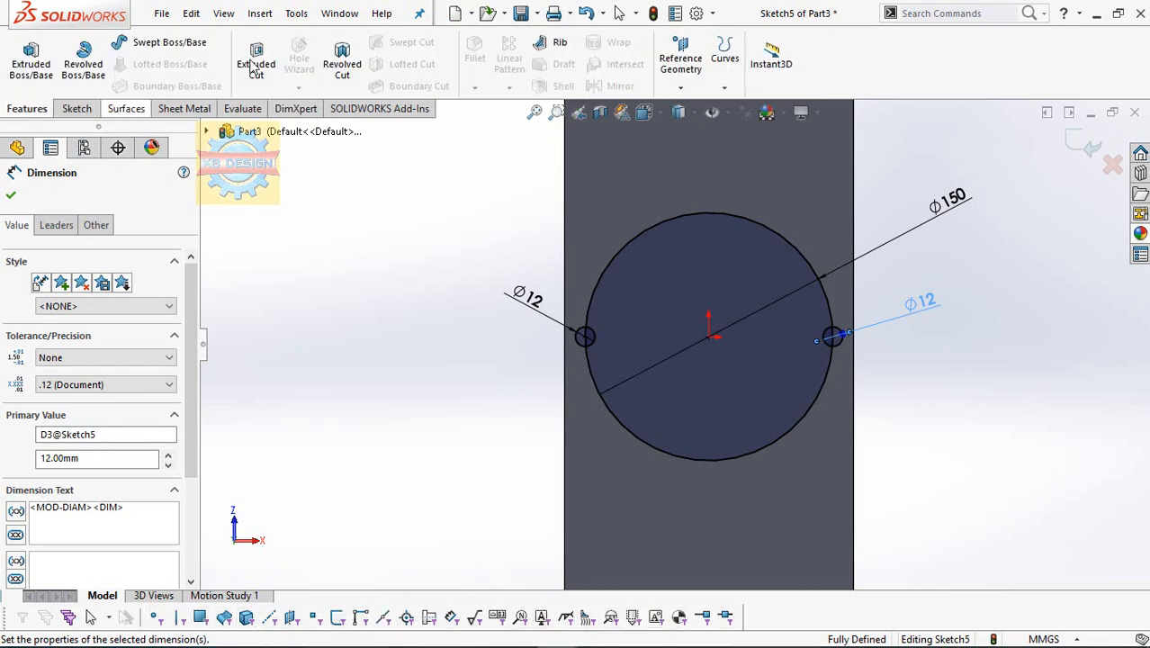
click(254, 65)
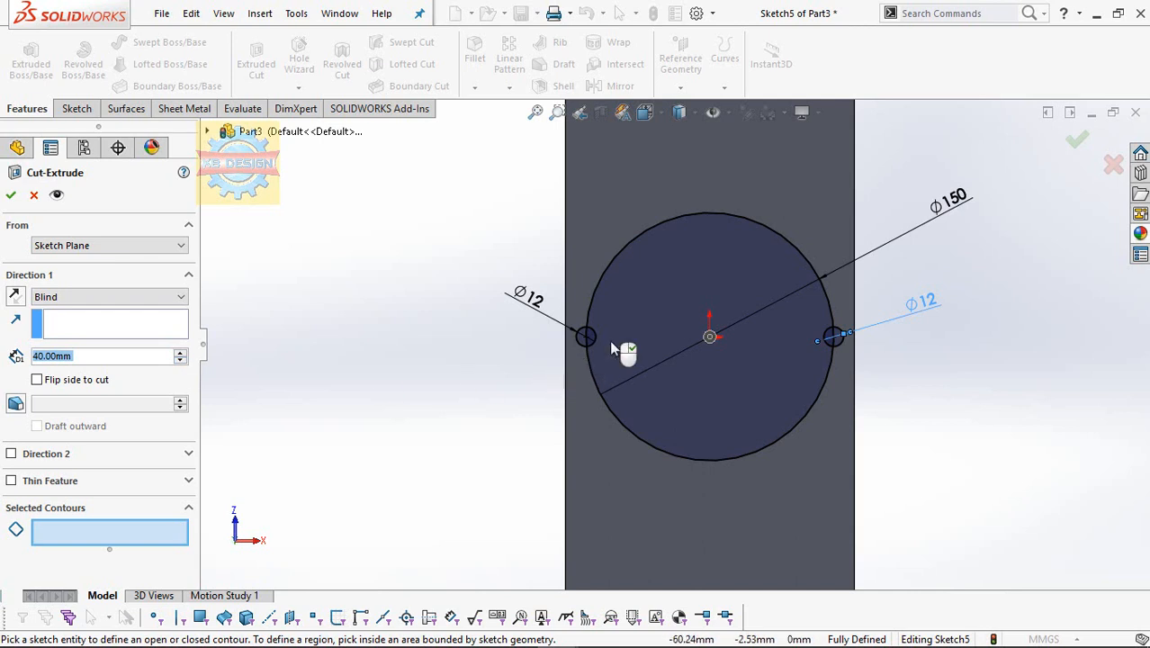
scroll(582, 336, down, 3)
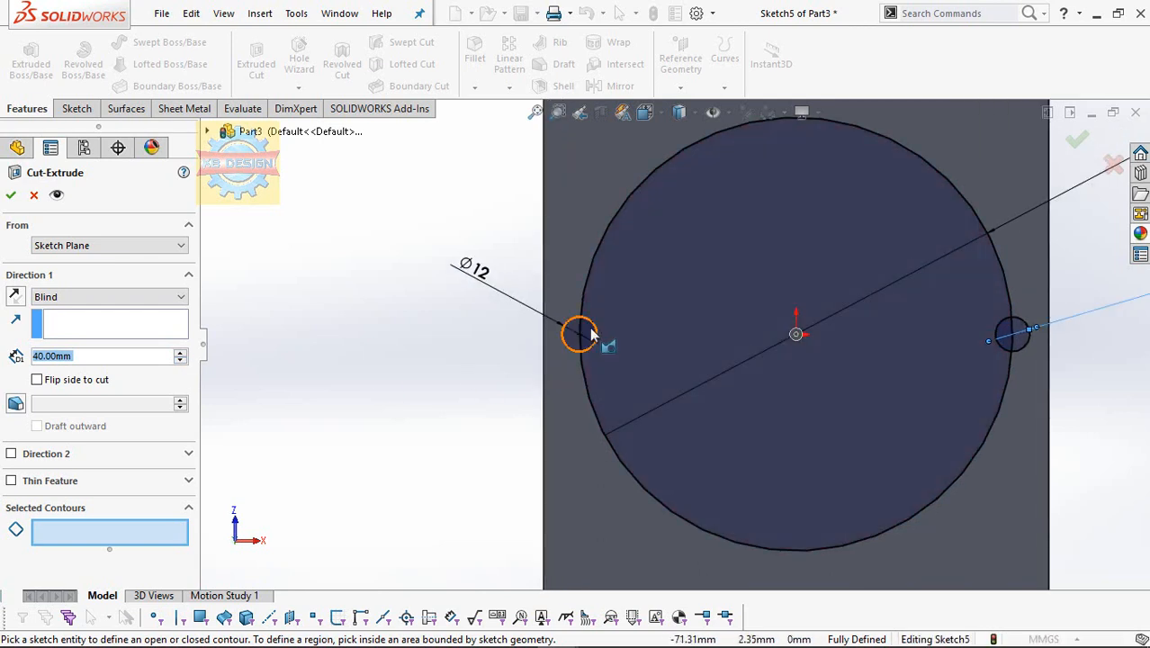
click(589, 334)
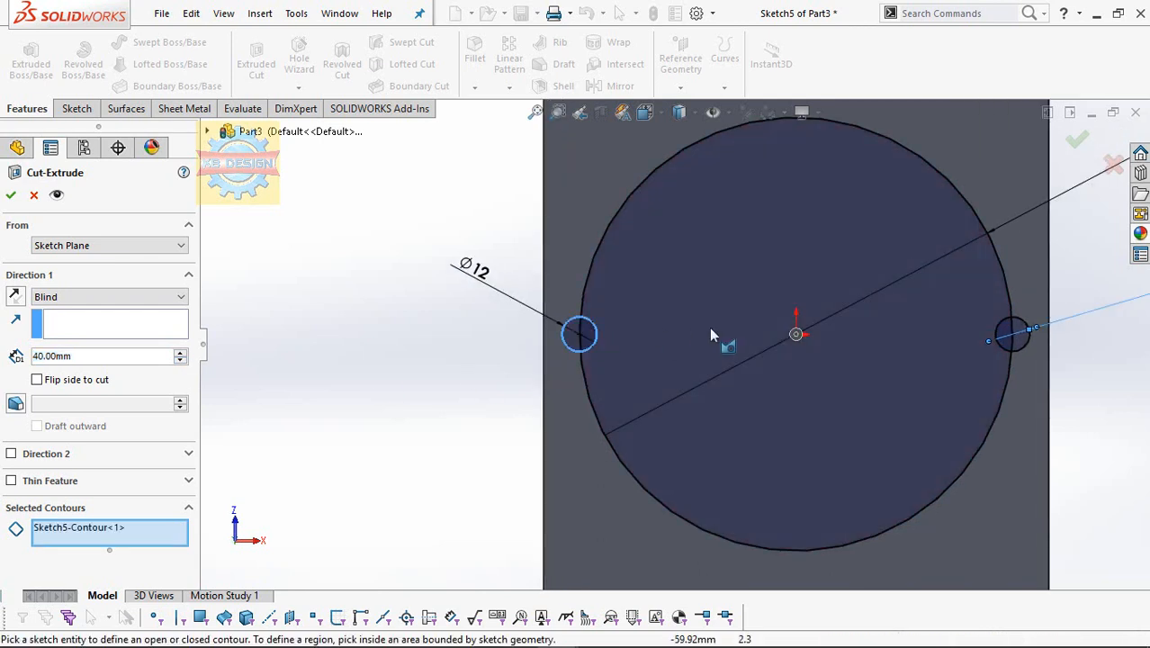
click(1022, 329)
middle_drag(902, 302, 856, 369)
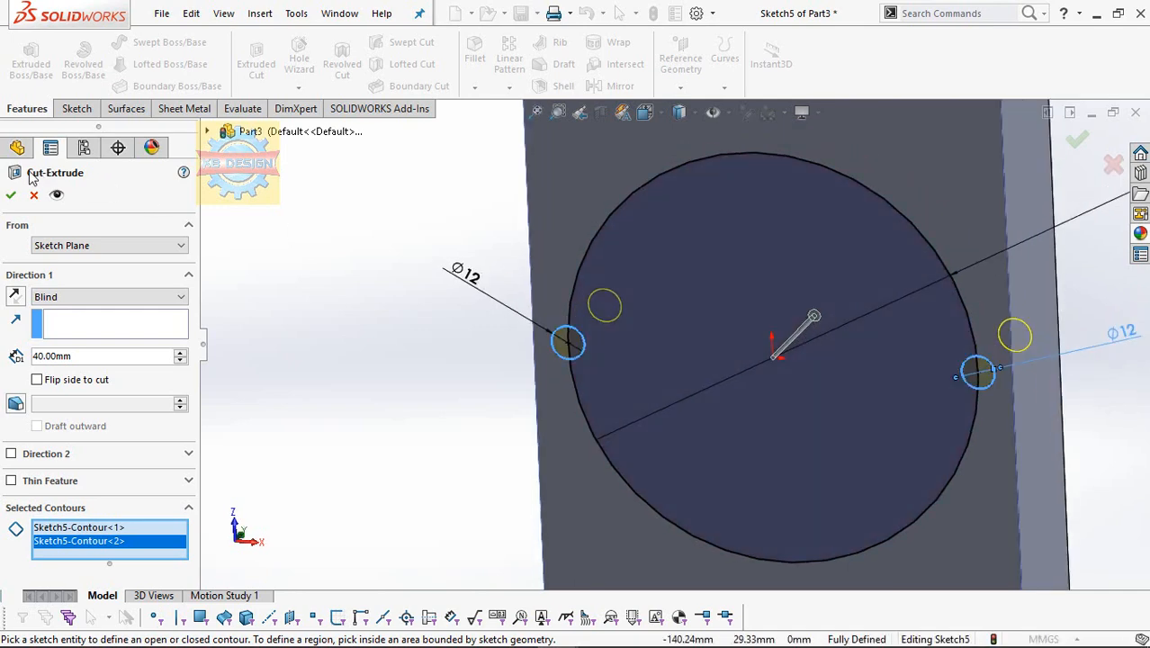
click(13, 196)
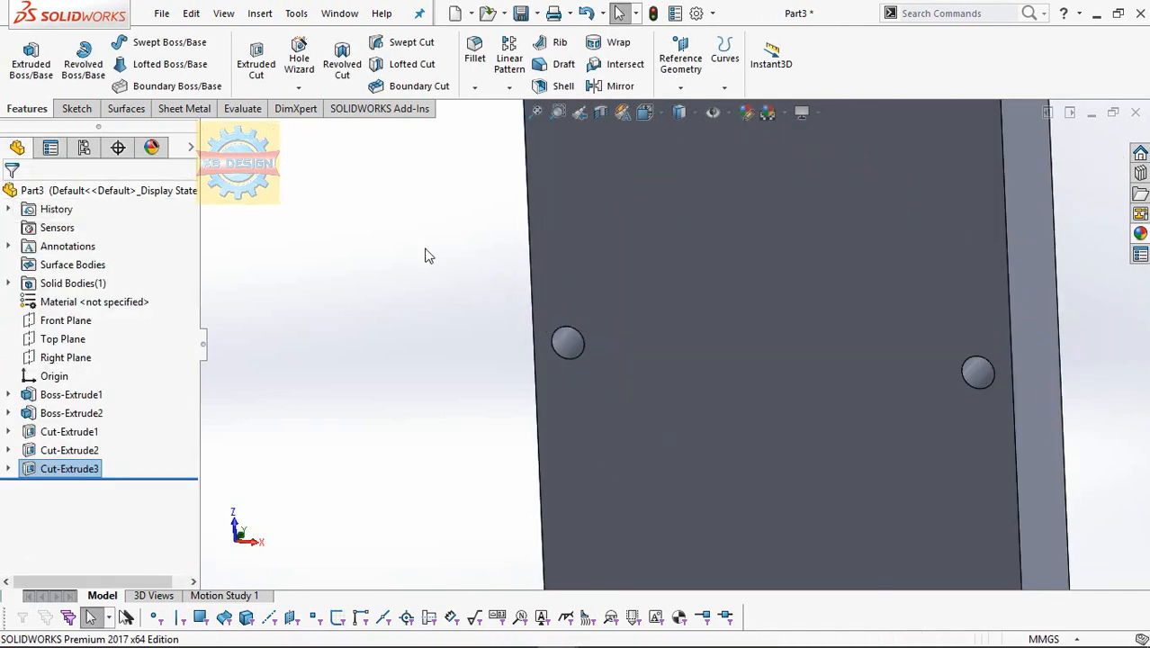
- Start a sketch on the base block's long side face and draw a center rectangle about 75 x 29 mm from the origin
scroll(427, 254, up, 5)
middle_drag(648, 301, 453, 189)
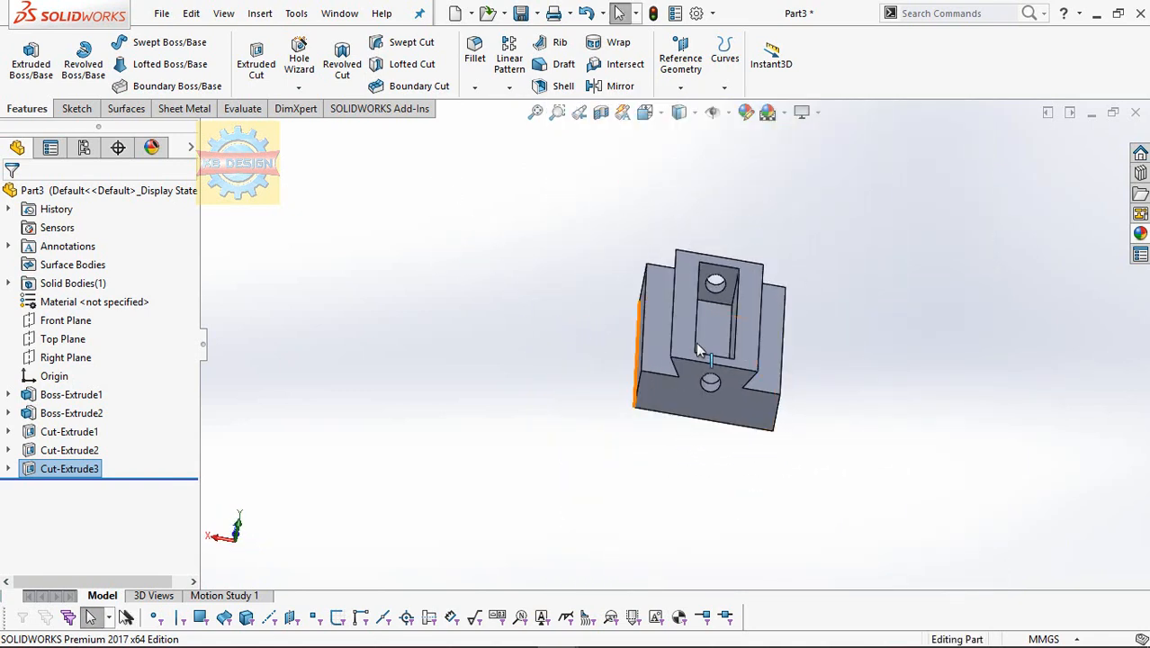
middle_drag(699, 349, 758, 403)
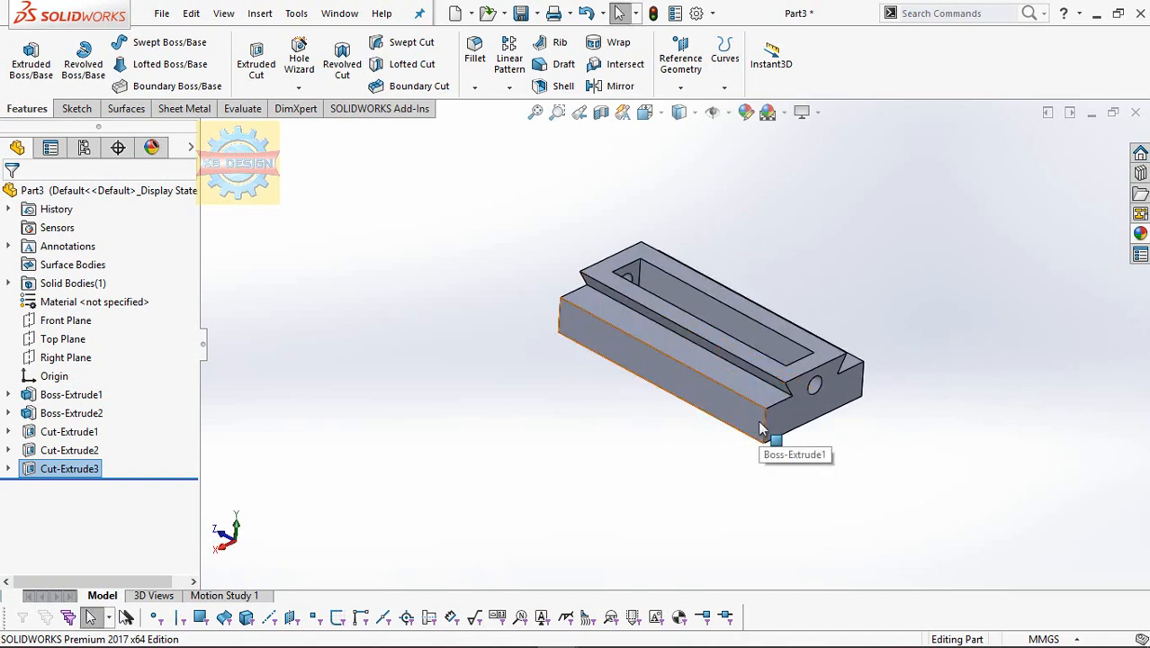
scroll(760, 430, down, 1)
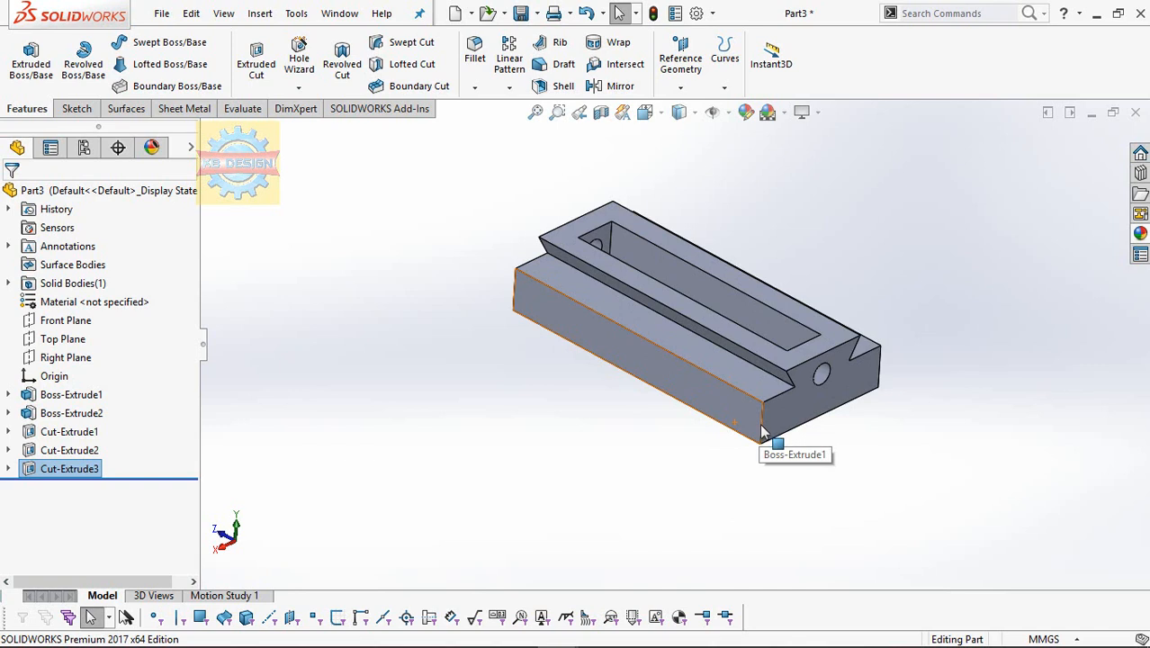
middle_drag(676, 357, 650, 352)
click(650, 353)
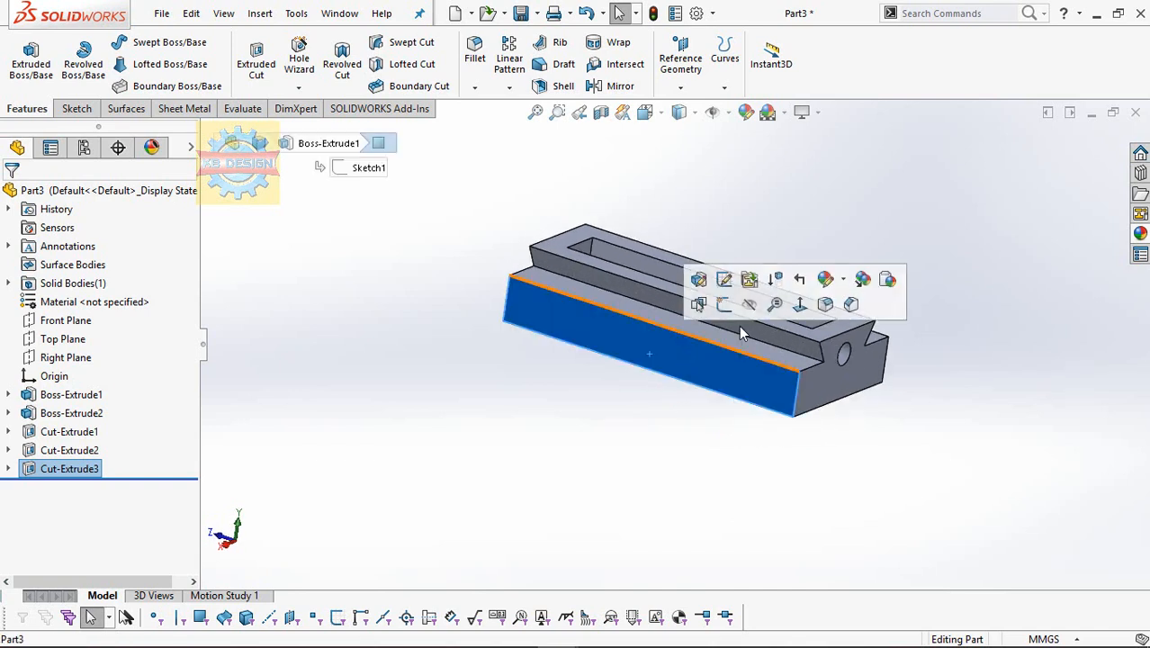
click(798, 299)
click(77, 107)
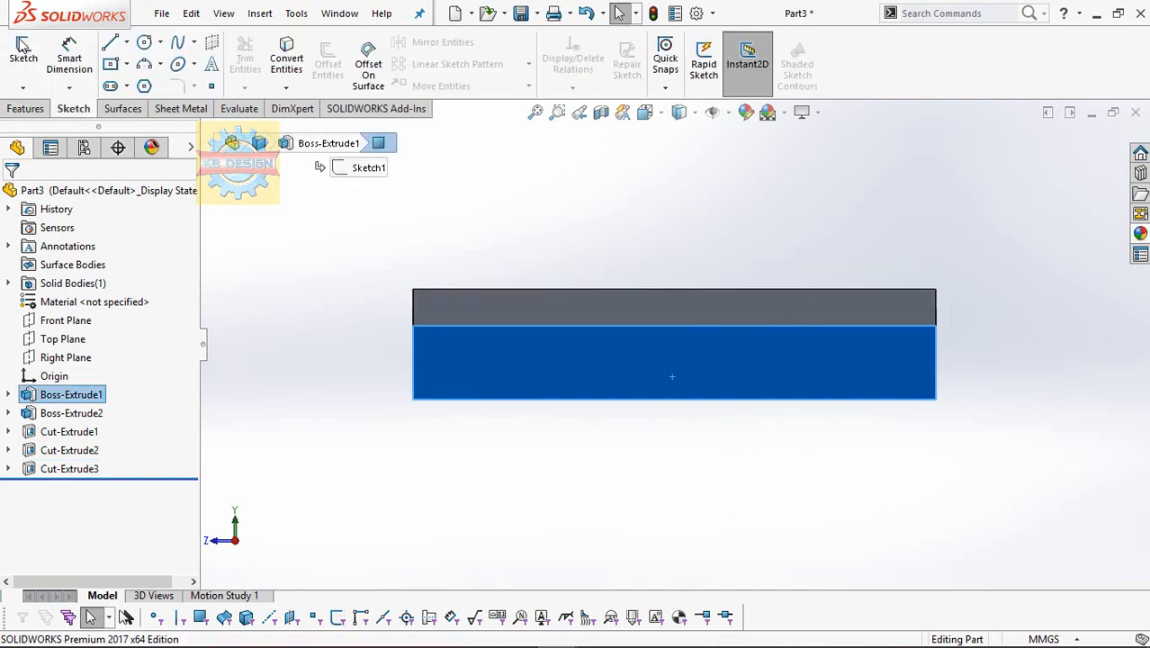
click(24, 58)
scroll(773, 369, down, 1)
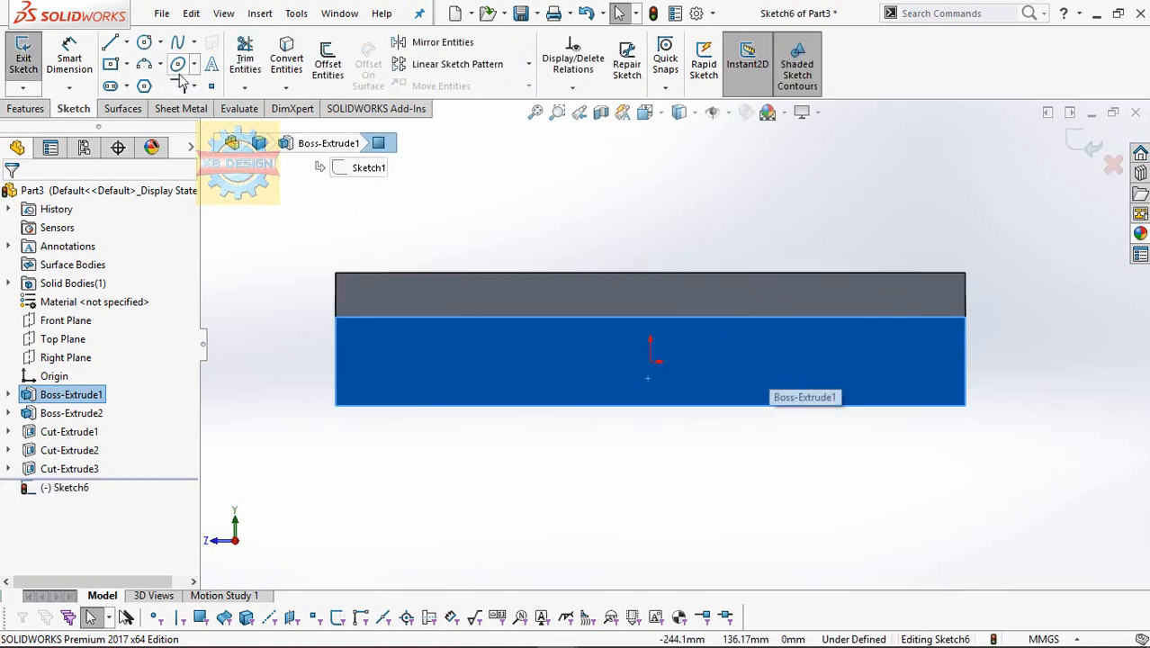
click(650, 361)
click(719, 340)
- Dimension the rectangle's horizontal side as 75 mm
click(69, 58)
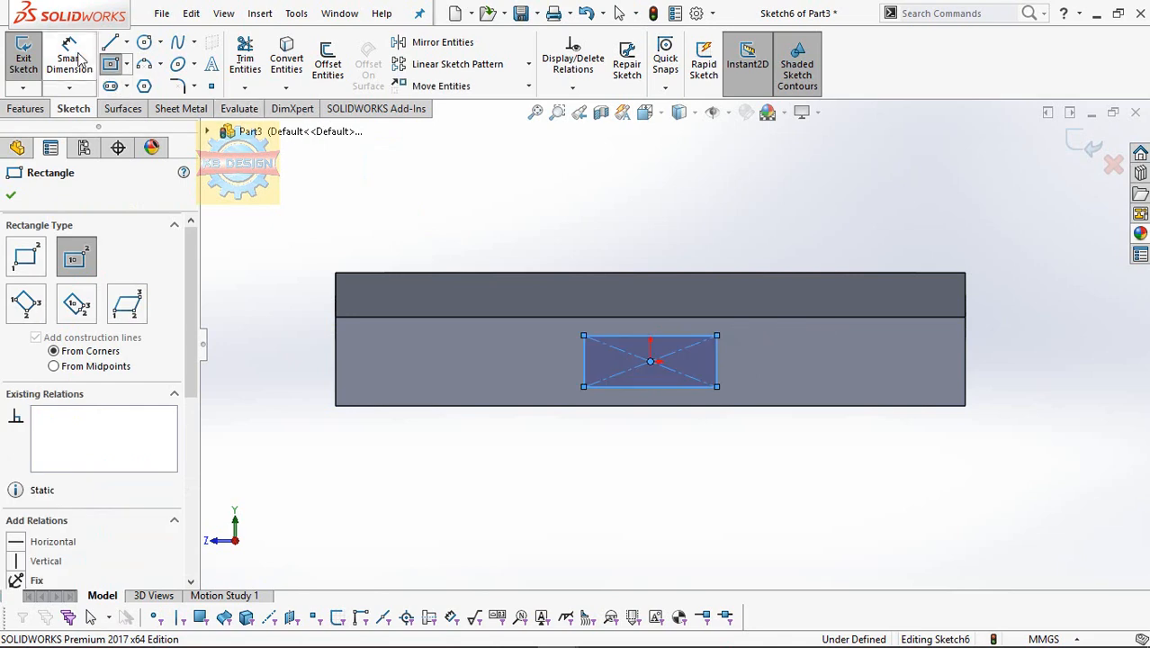
click(668, 388)
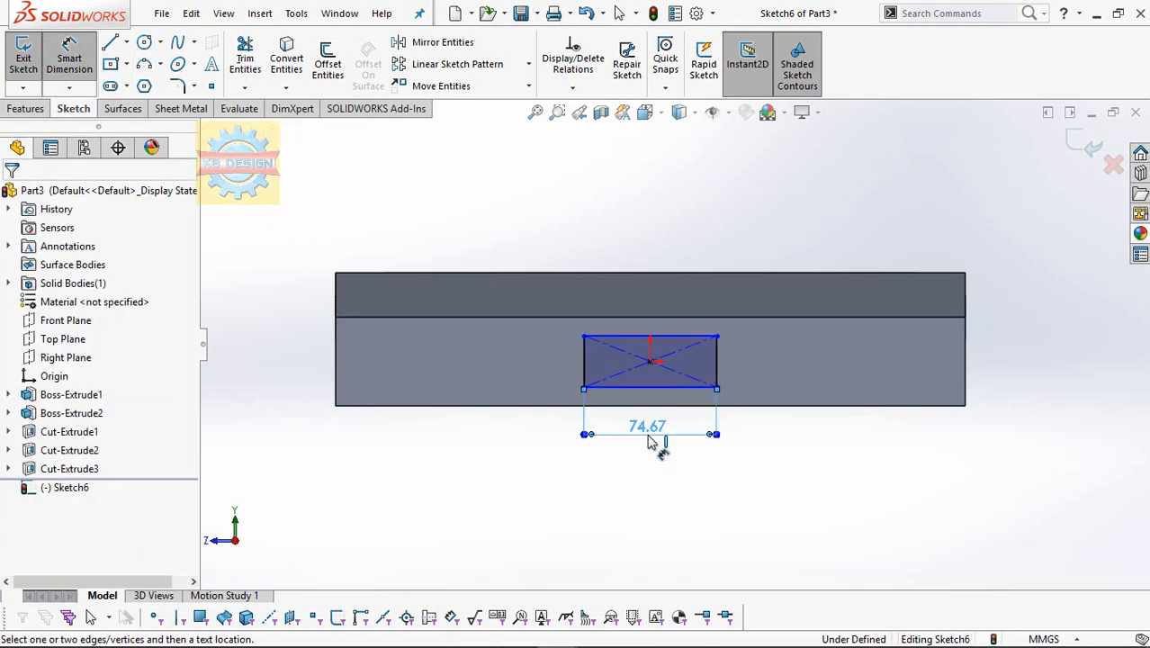
click(654, 441)
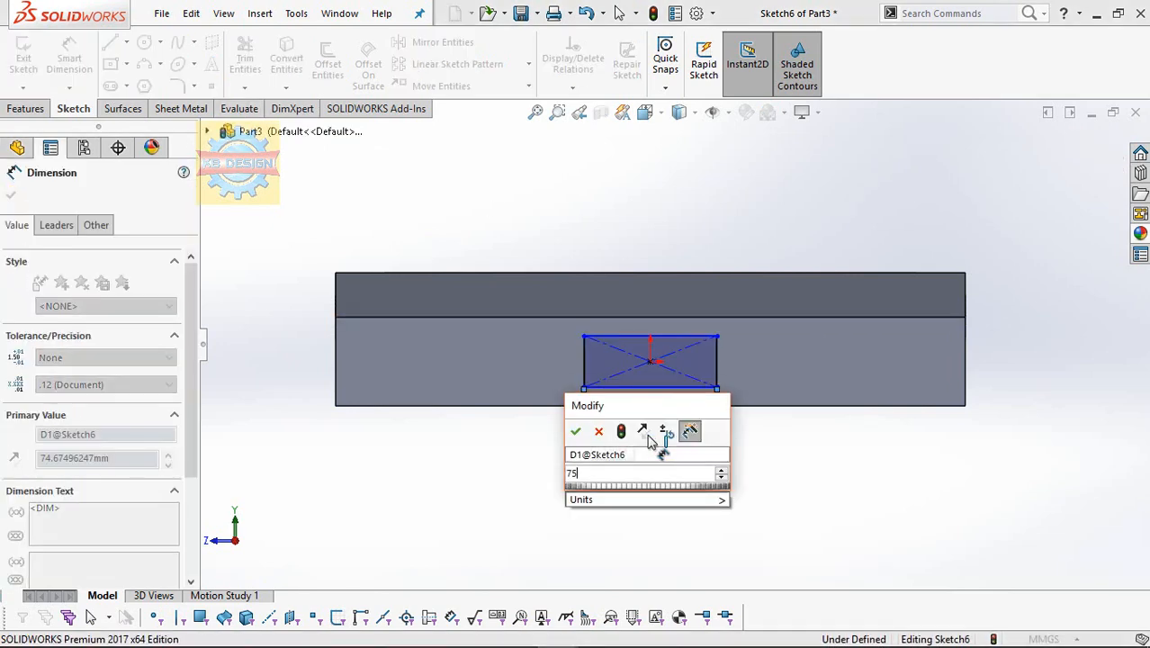
key(Return)
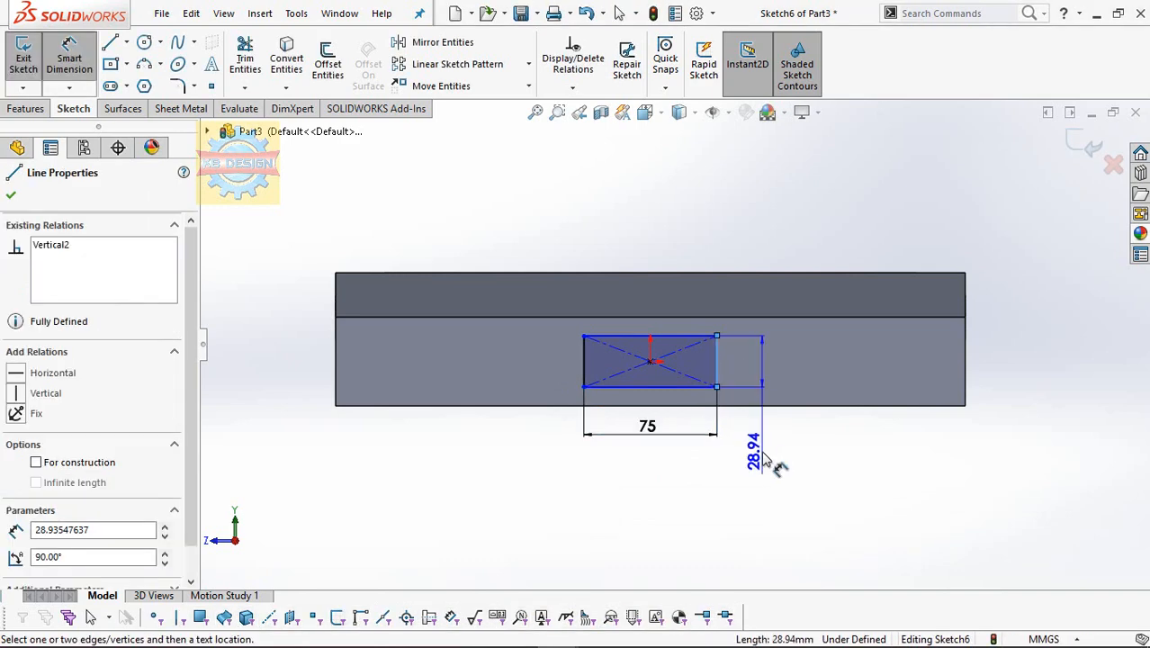
- Dimension the rectangle's vertical side as 35 mm and cut the profile into the side face as a Blind Extruded Cut 50 mm deep
click(763, 459)
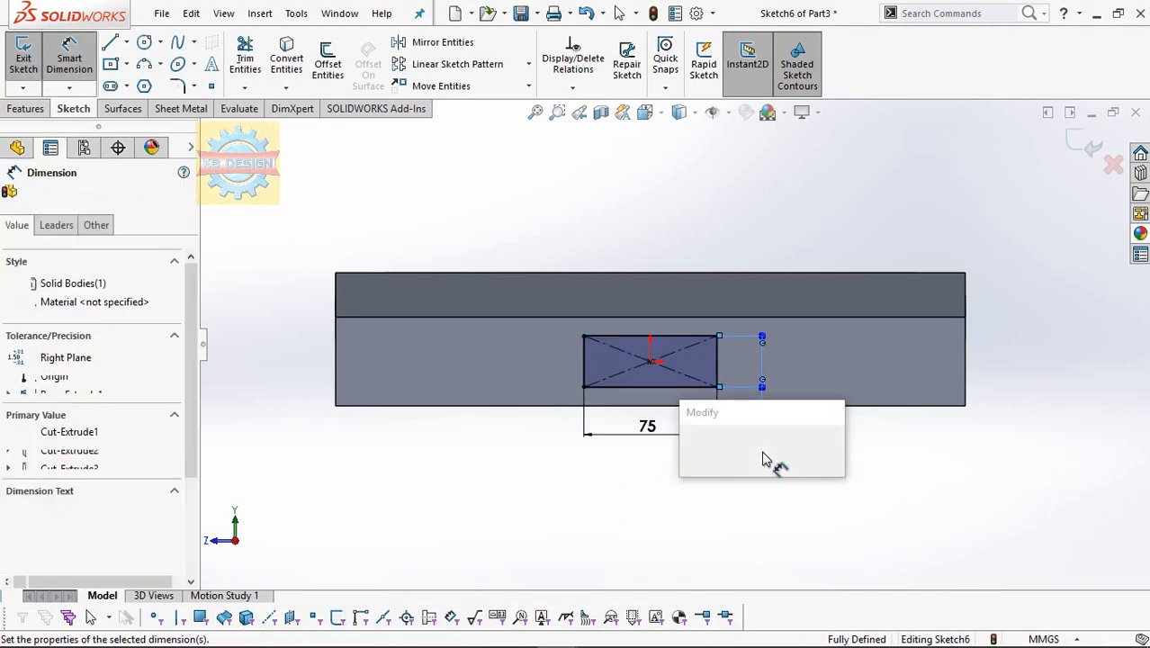
text(30)
key(Return)
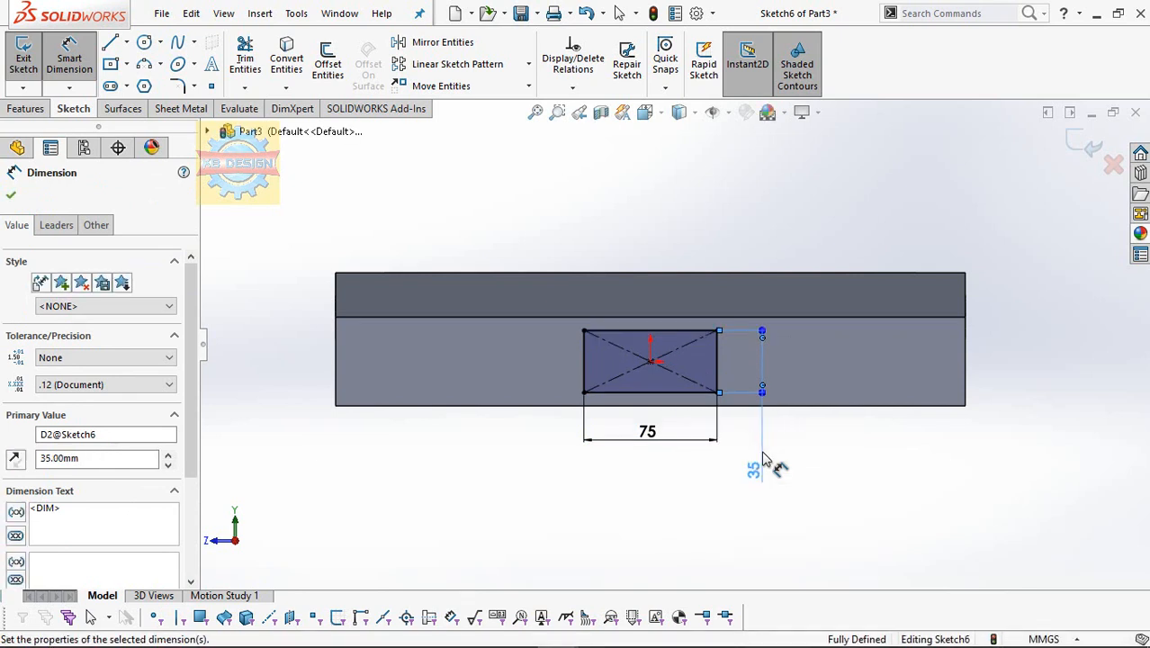
click(44, 108)
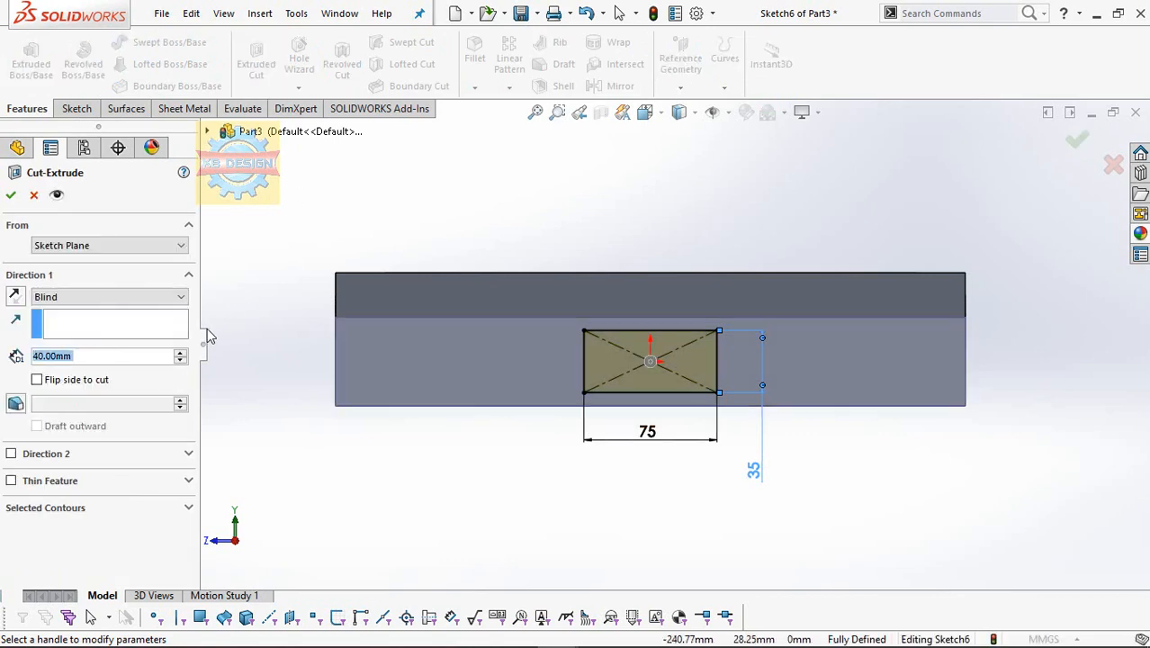
click(10, 196)
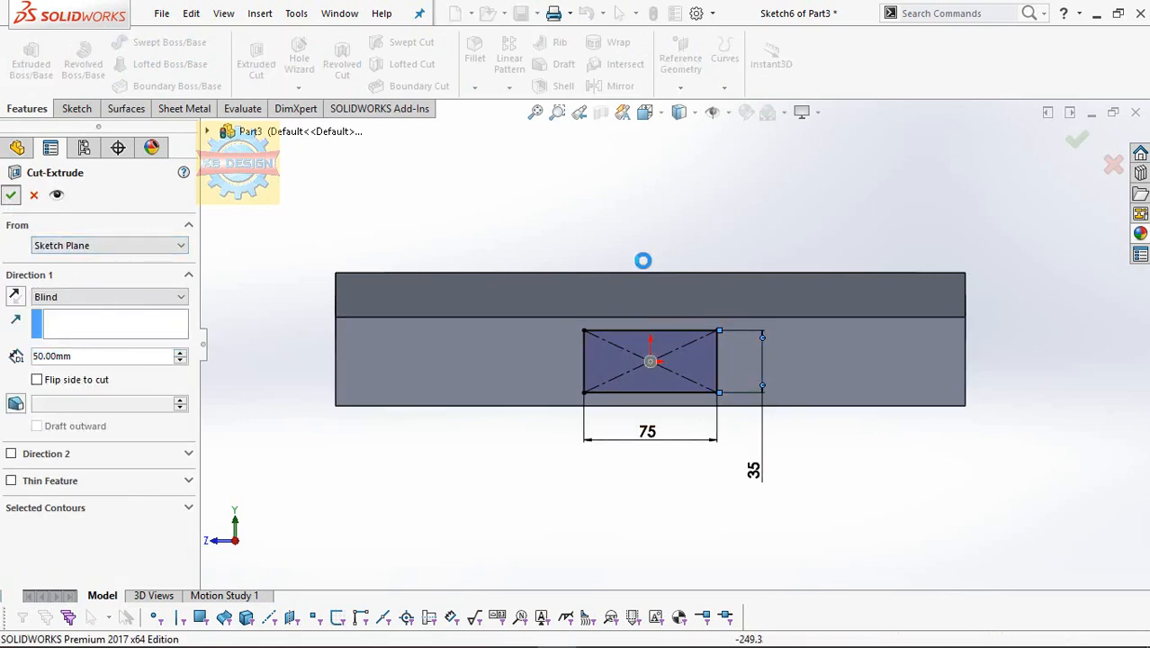
- Mirror the rectangular side pocket about the Right Plane to the block's opposite long side
middle_drag(642, 260, 581, 284)
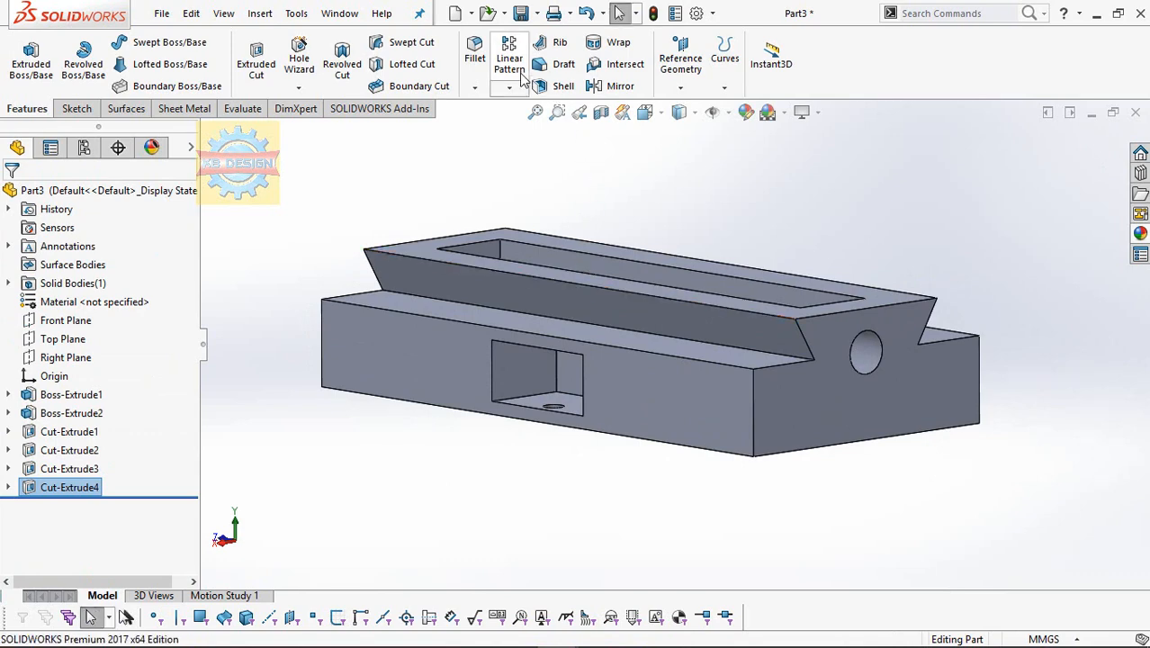
click(614, 87)
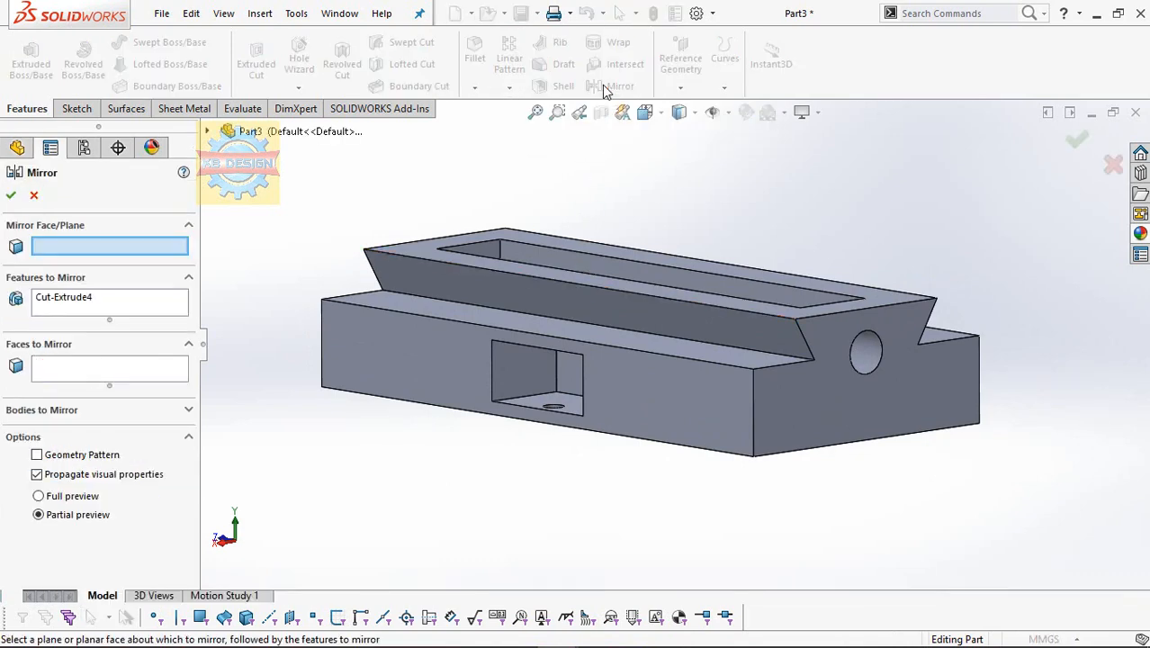
click(208, 132)
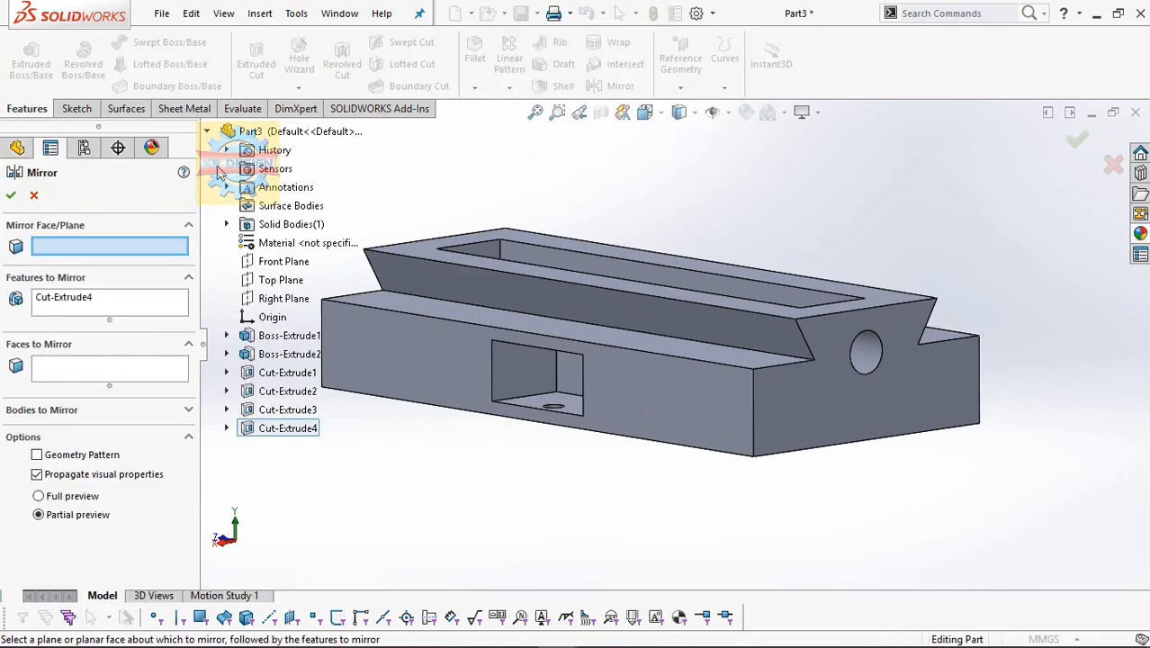
click(272, 298)
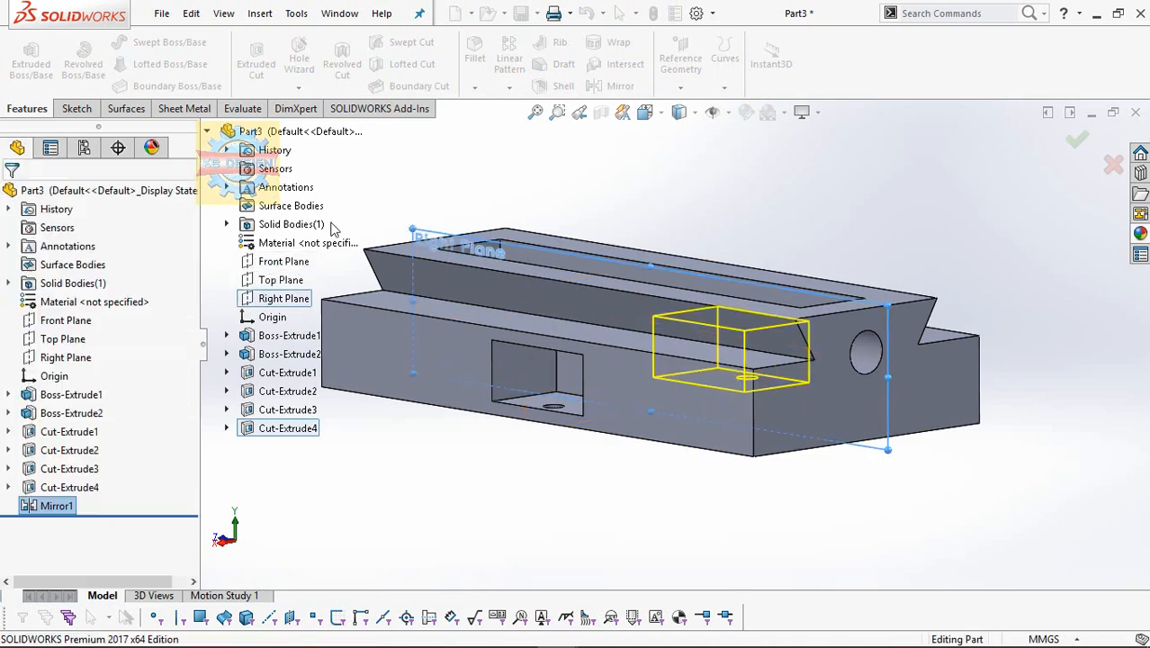
- Start a sketch on the block's dovetail-shaped end face and draw two circles, about 34 and 42 mm in diameter, concentric with the through hole
middle_drag(782, 398, 726, 380)
click(726, 380)
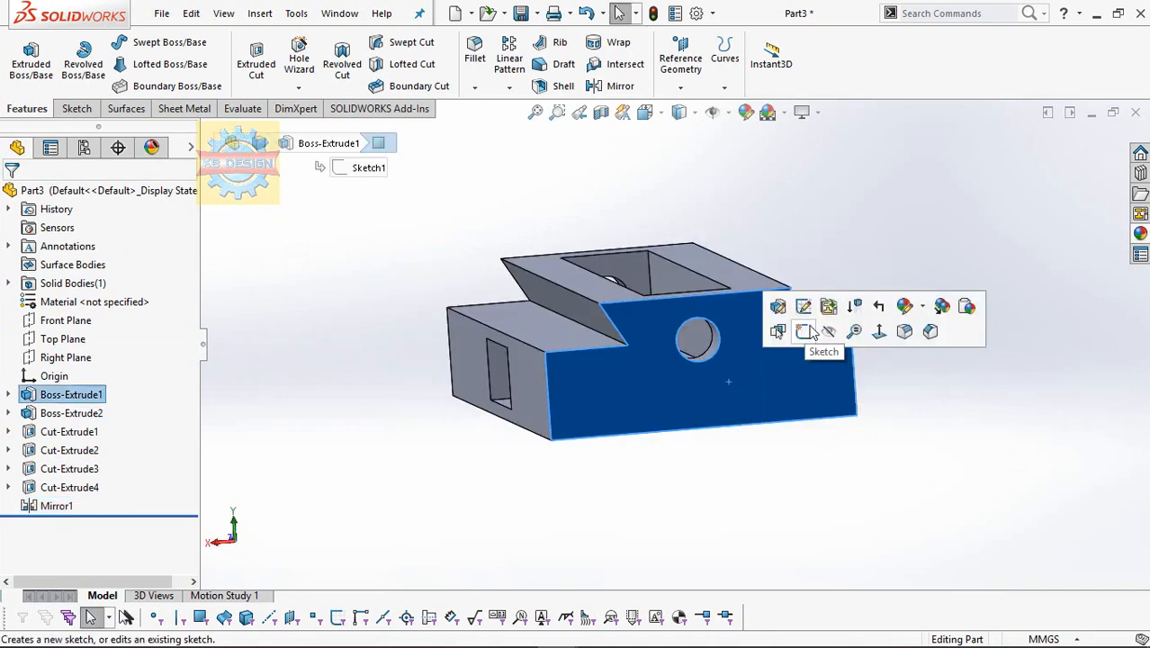
click(881, 333)
click(76, 108)
click(24, 56)
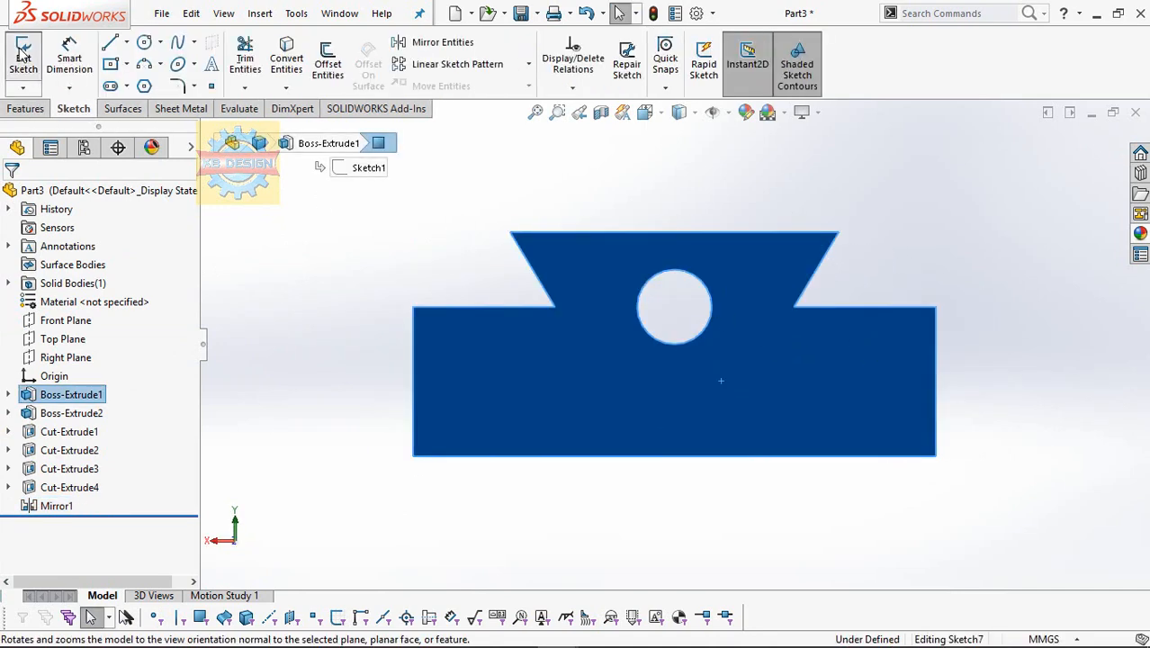
click(144, 43)
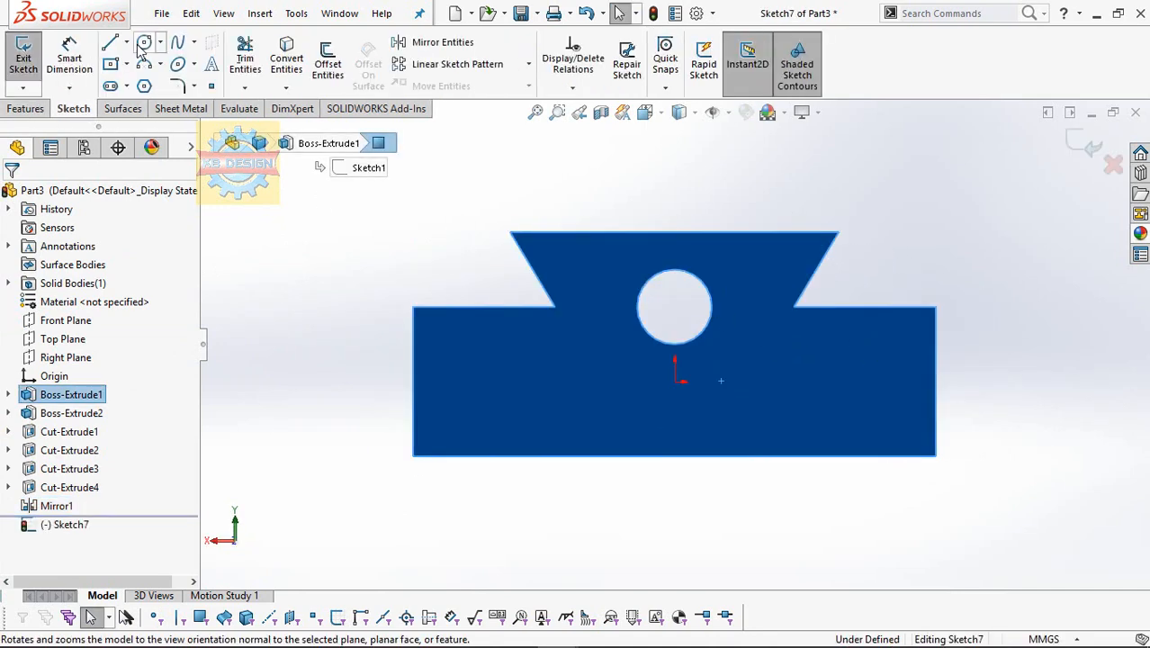
click(674, 307)
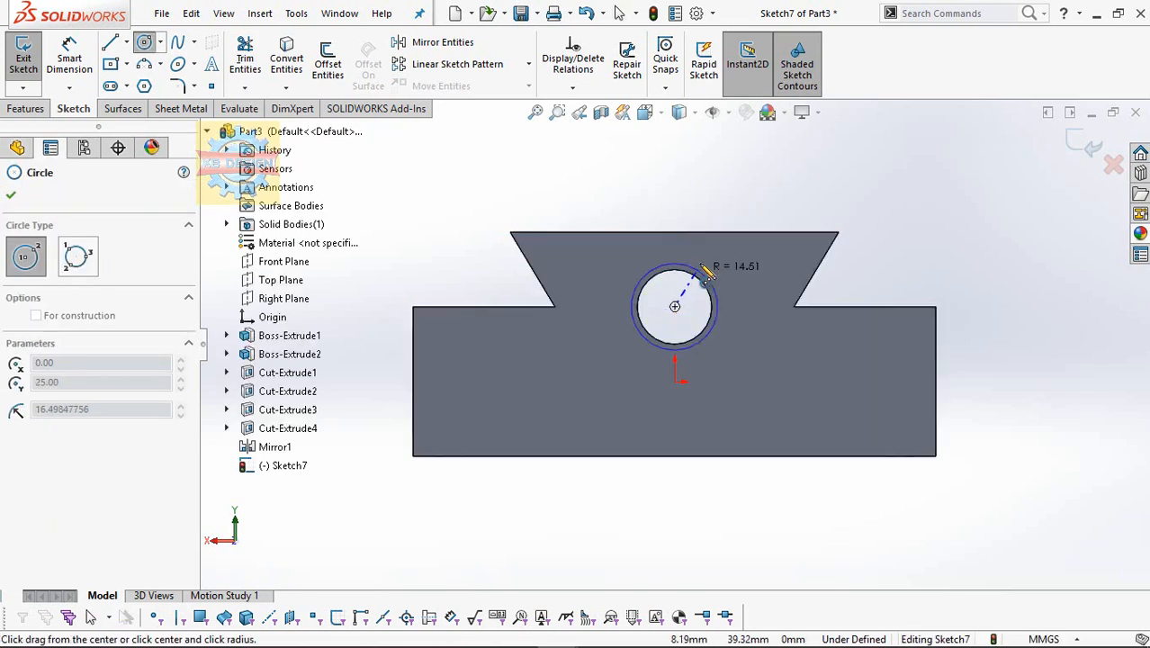
click(717, 271)
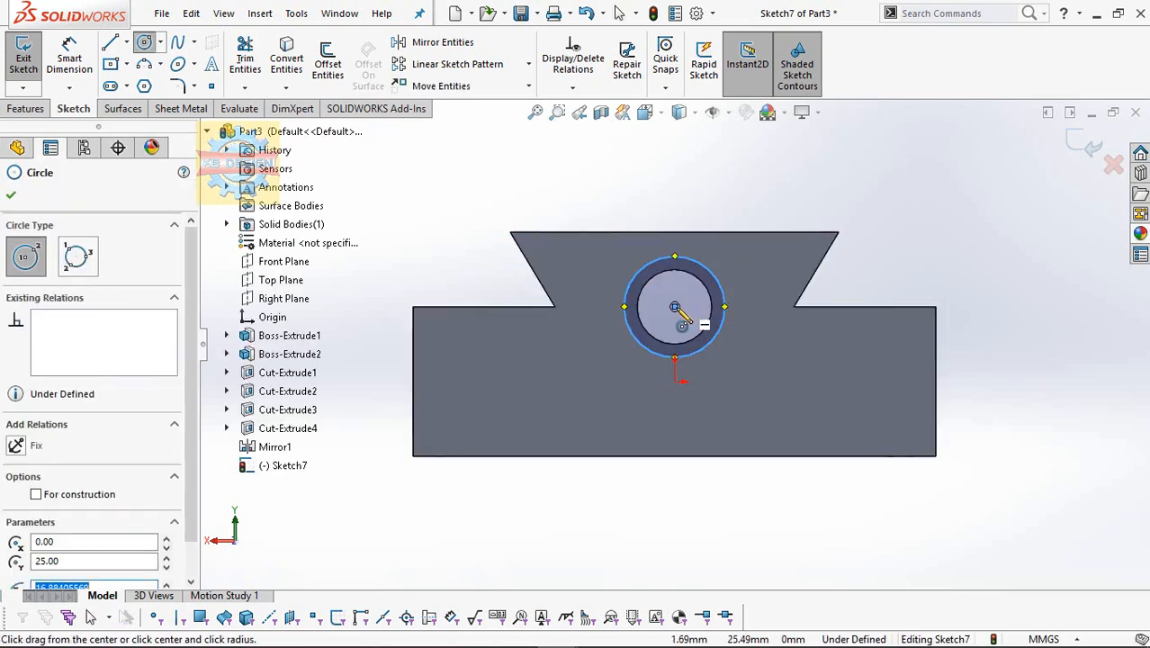
click(722, 267)
- Dimension the inner circle with a 30 mm diameter and the outer circle with a 40 mm diameter
click(70, 56)
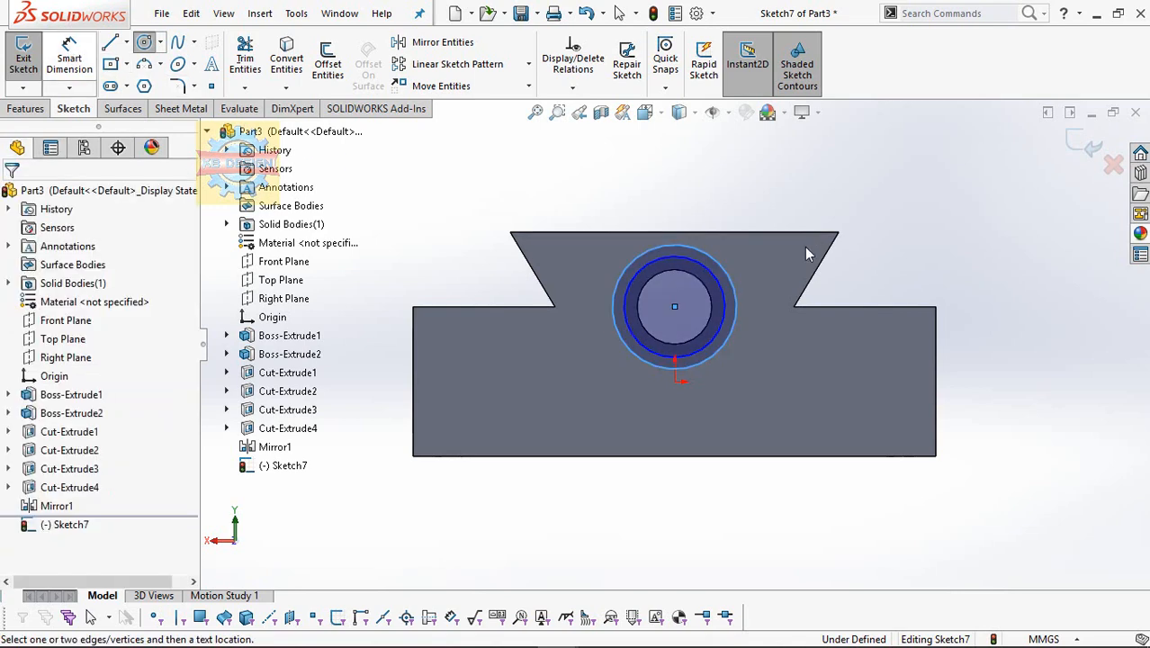
click(737, 209)
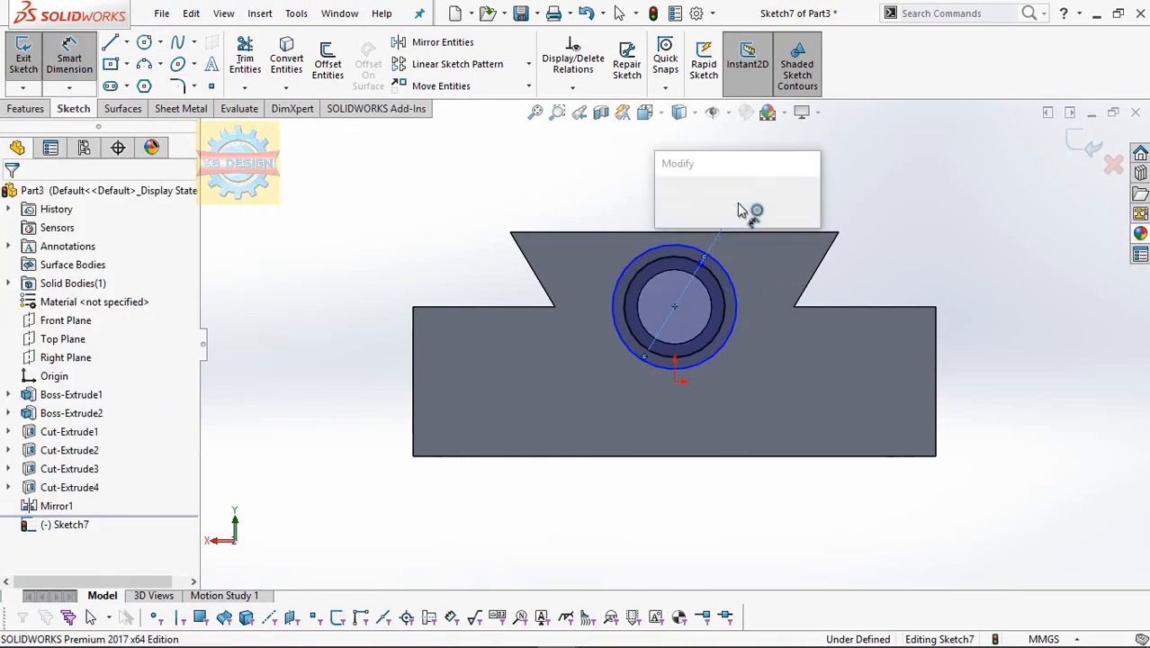
text(30)
key(Return)
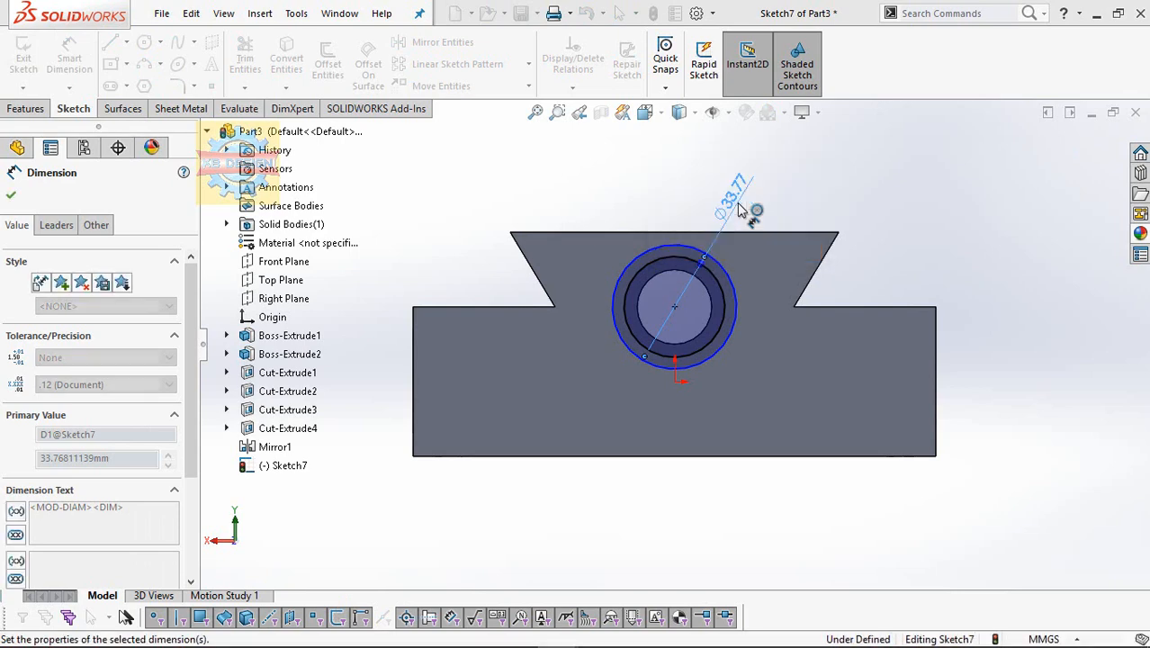
click(781, 223)
text(40)
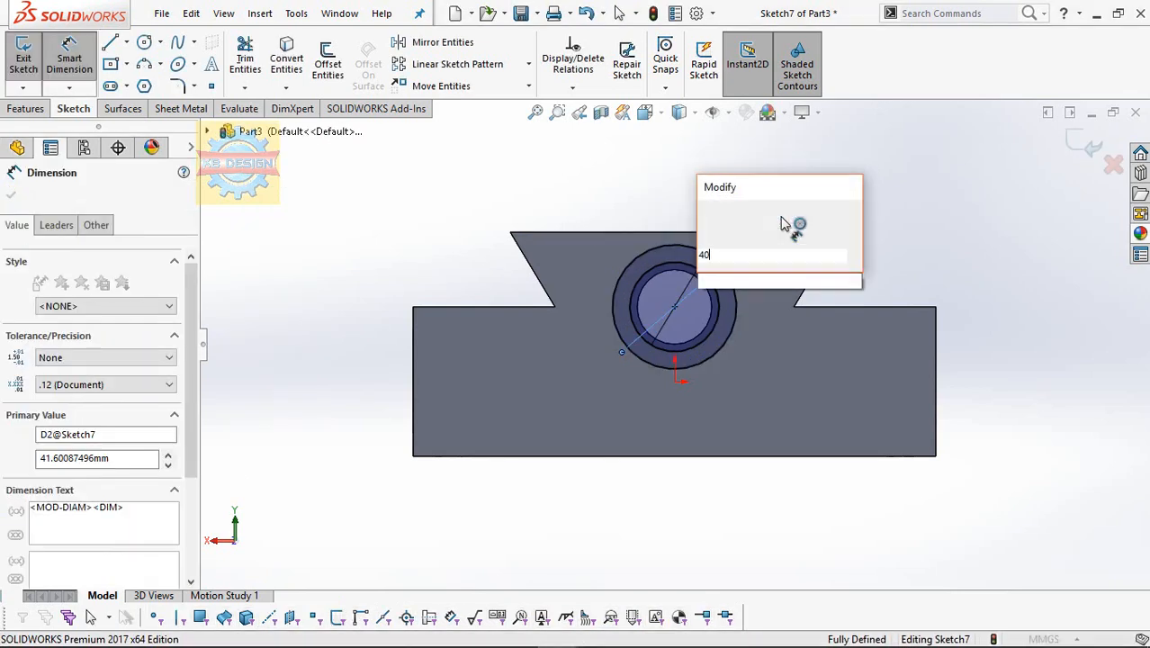
key(Return)
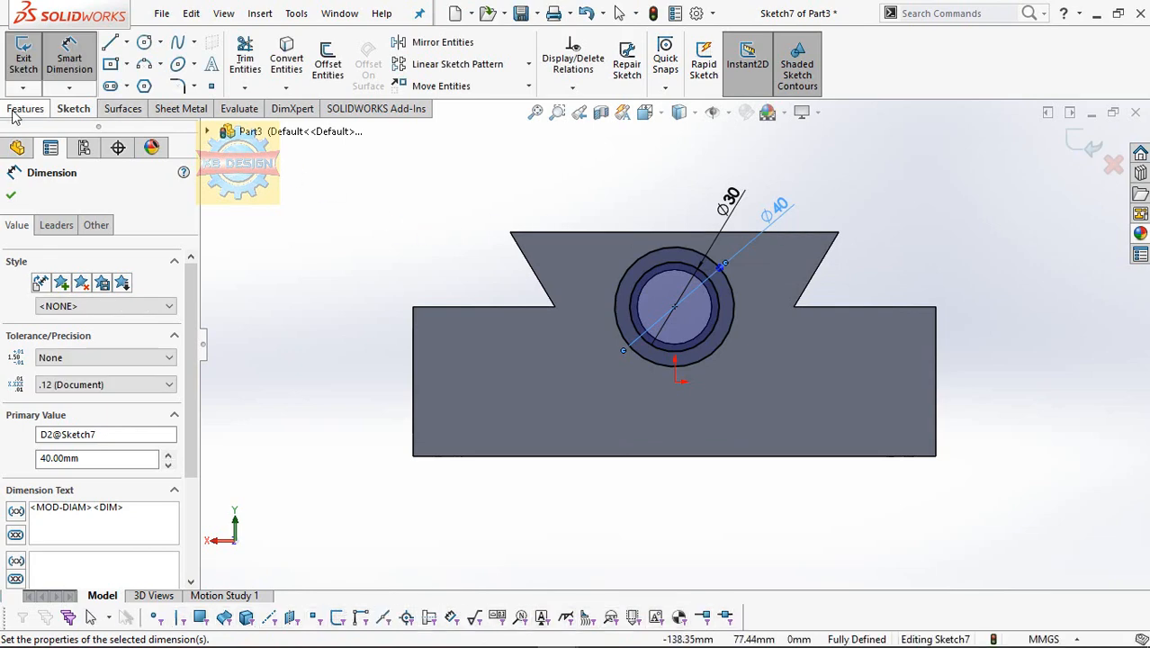
- Extrude the ring between the two circles outward from the end face as a Blind boss of 20 mm
click(25, 108)
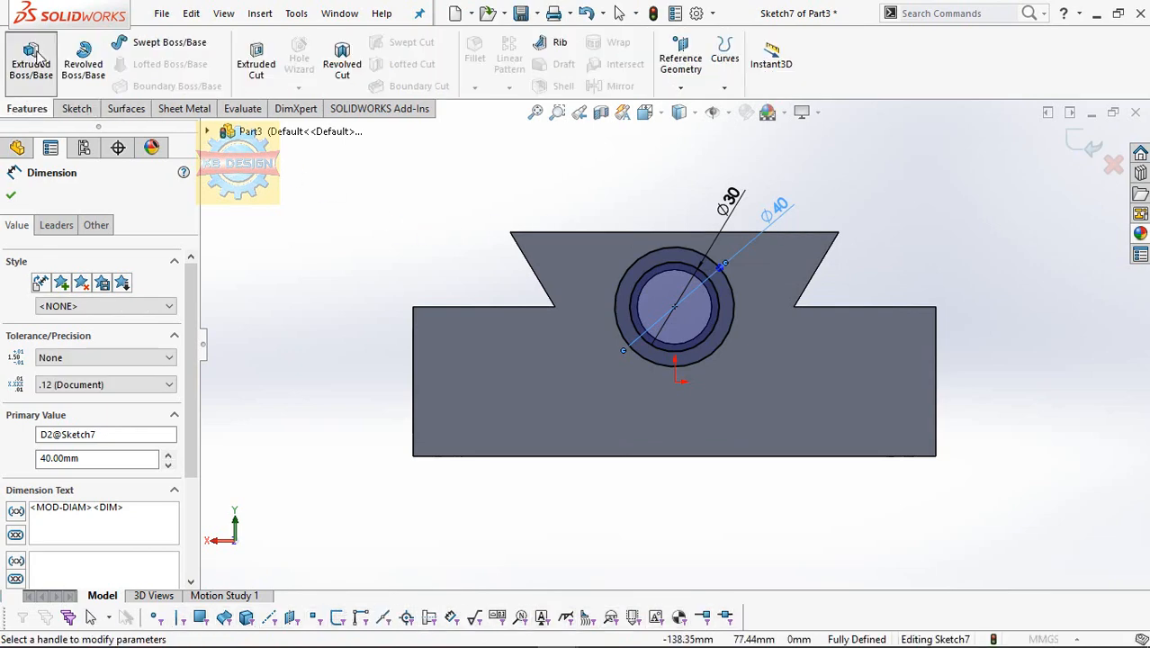
click(33, 59)
text(20)
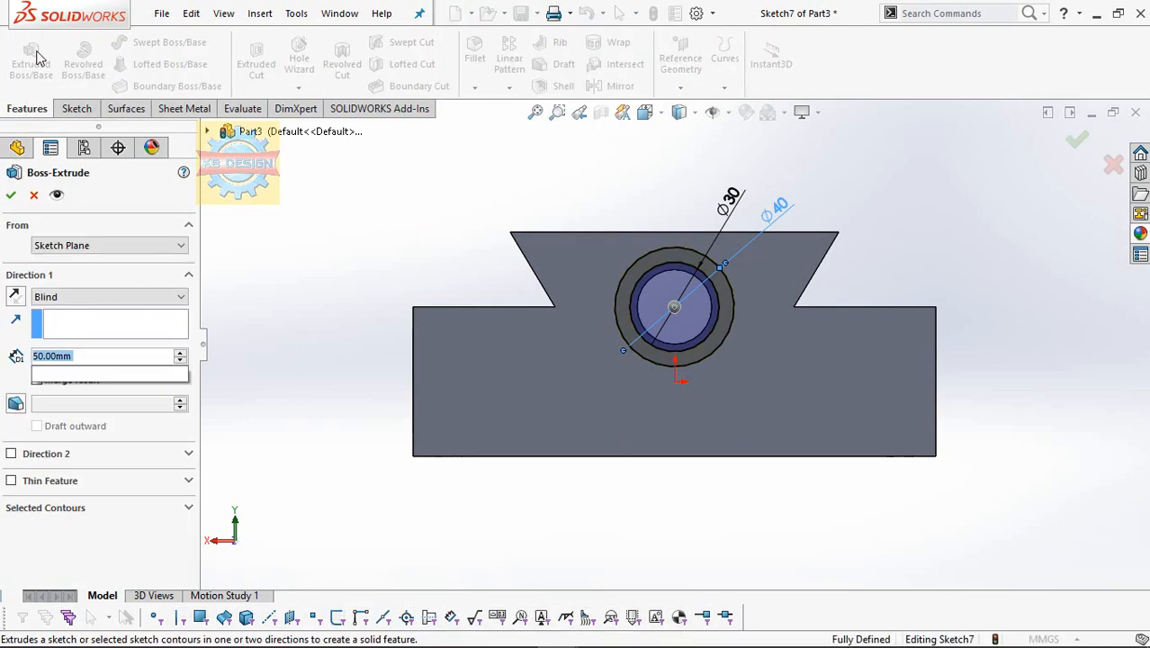
key(Return)
middle_drag(418, 226, 417, 271)
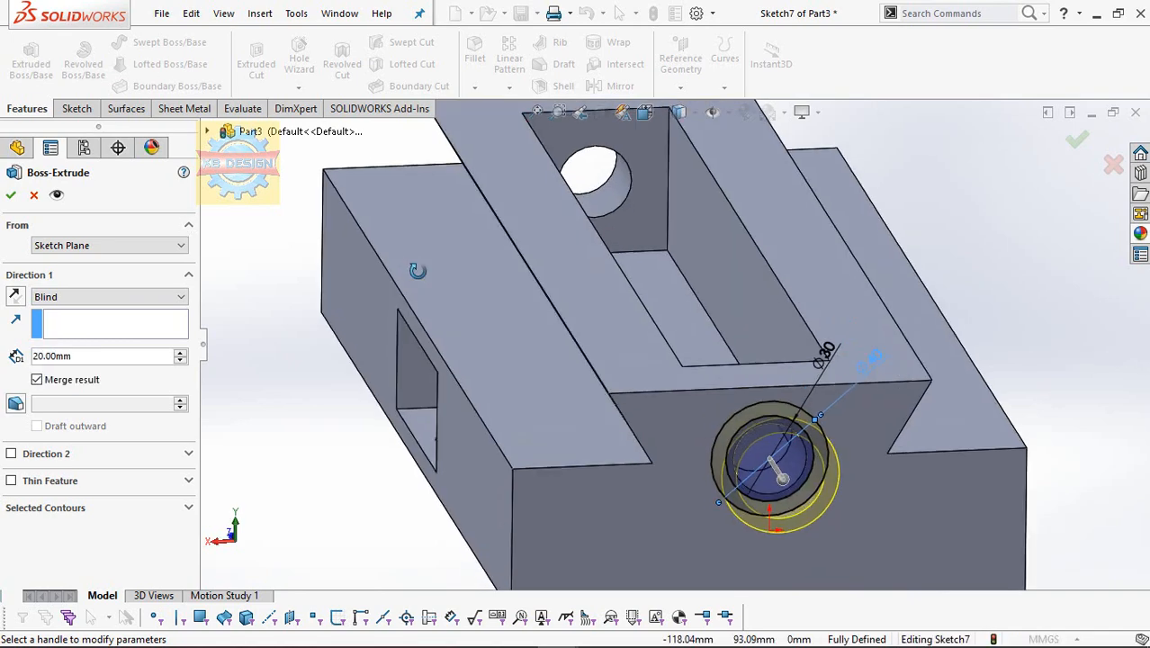
click(10, 197)
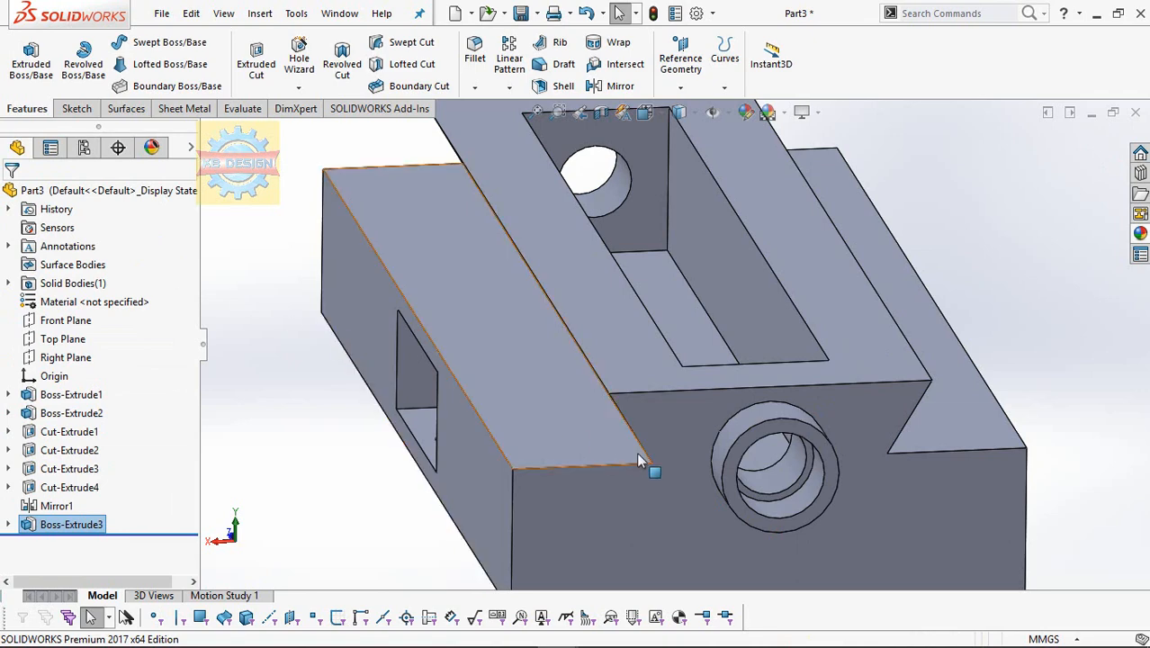
- Start a sketch on the same end face and draw a center rectangle about 68 x 43 mm centred on the through hole
middle_drag(834, 470, 808, 384)
click(809, 383)
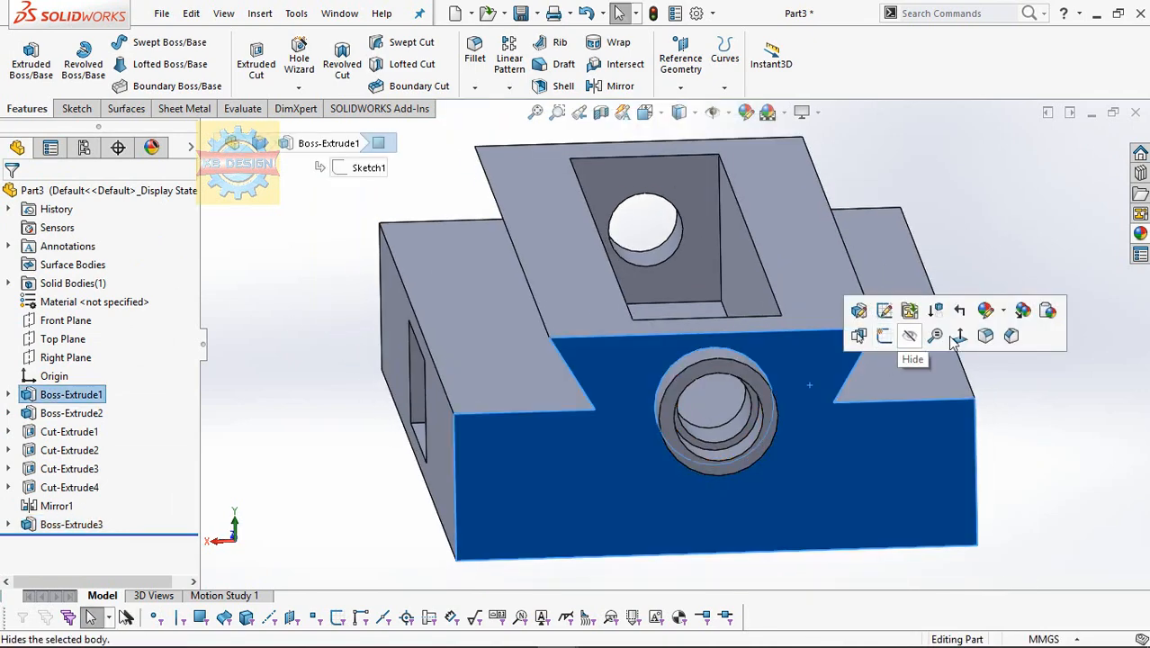
click(911, 335)
click(73, 108)
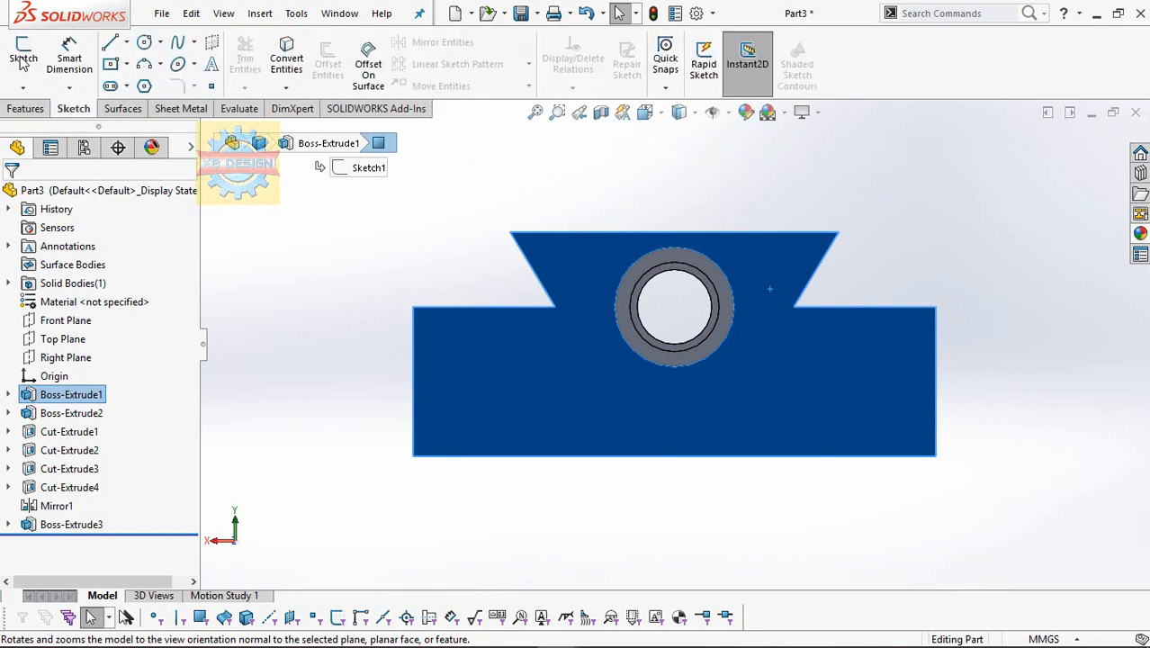
click(24, 61)
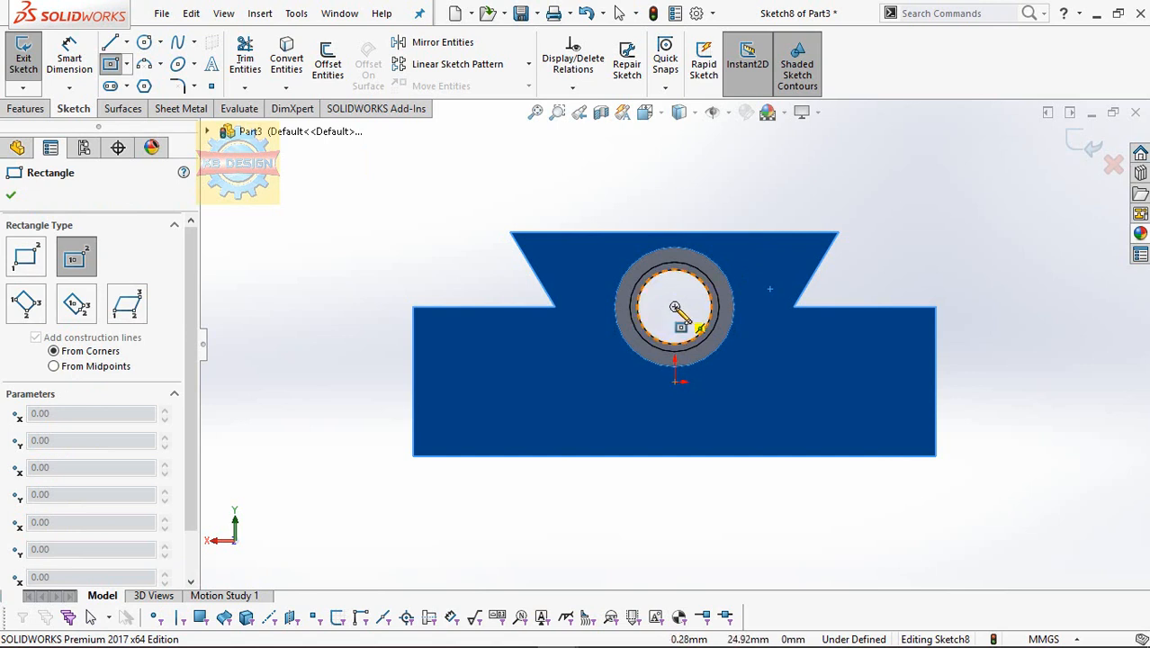
click(675, 307)
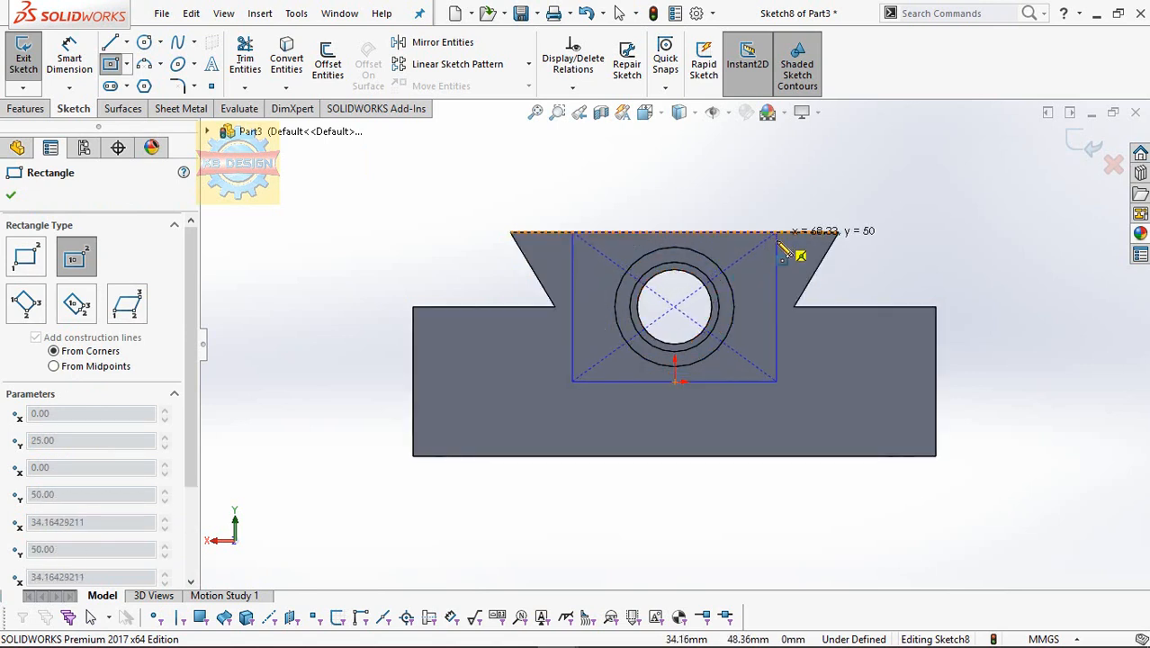
click(777, 242)
key(Escape)
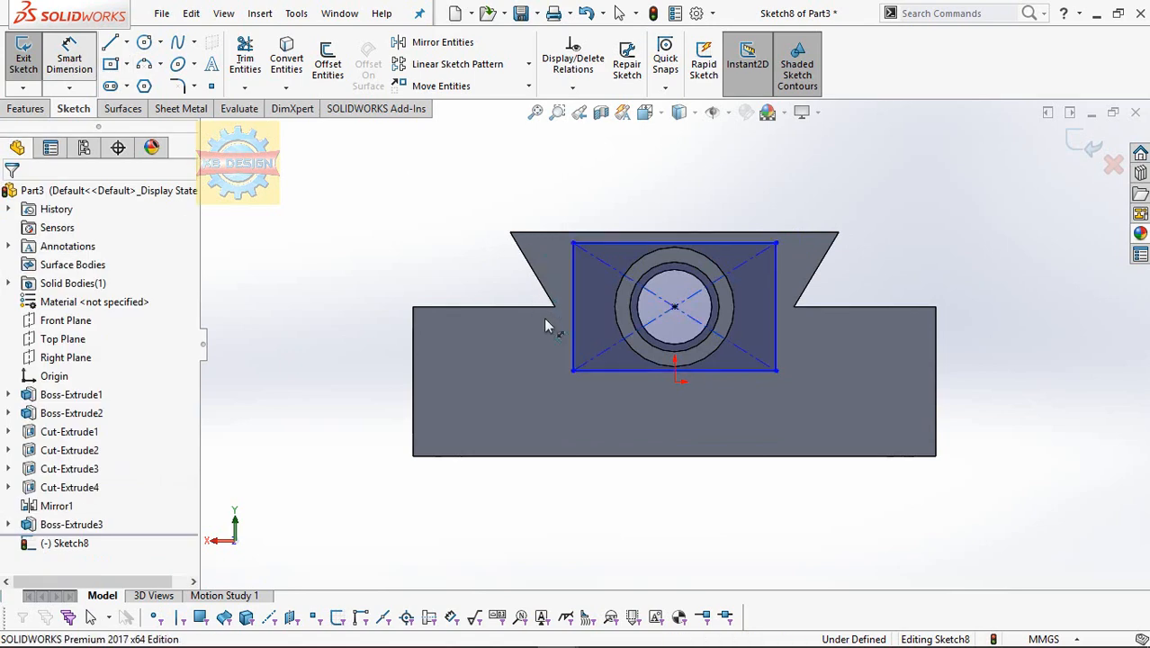
- Dimension the rectangle's vertical side as 50 mm and its horizontal side as 65 mm
click(456, 300)
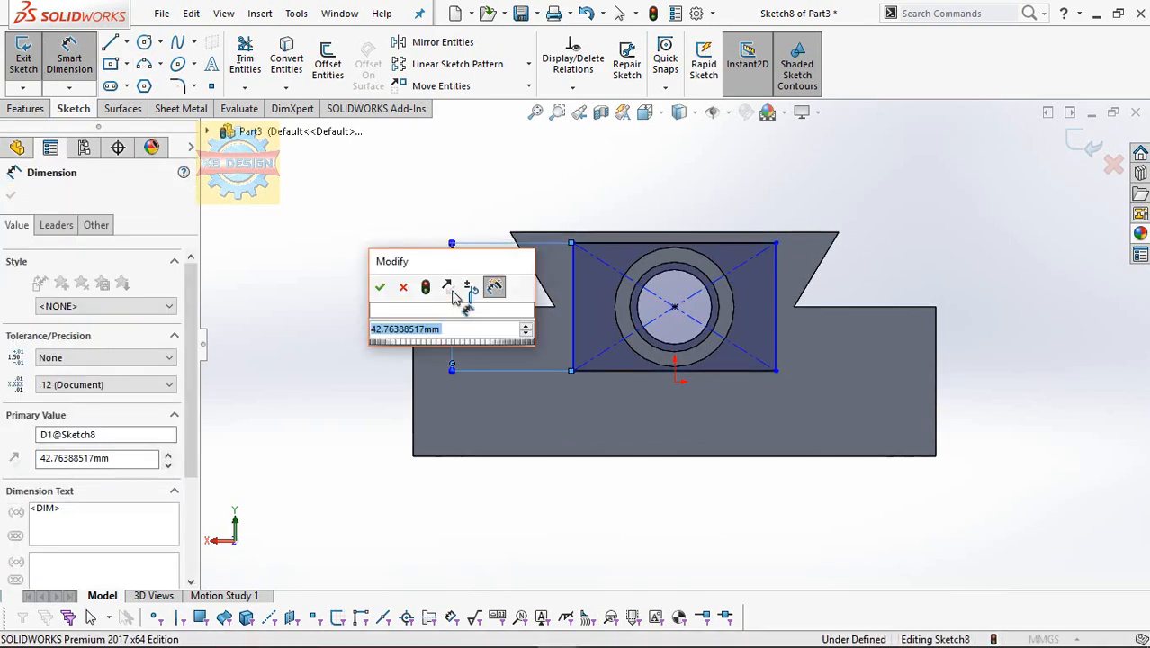
key(Return)
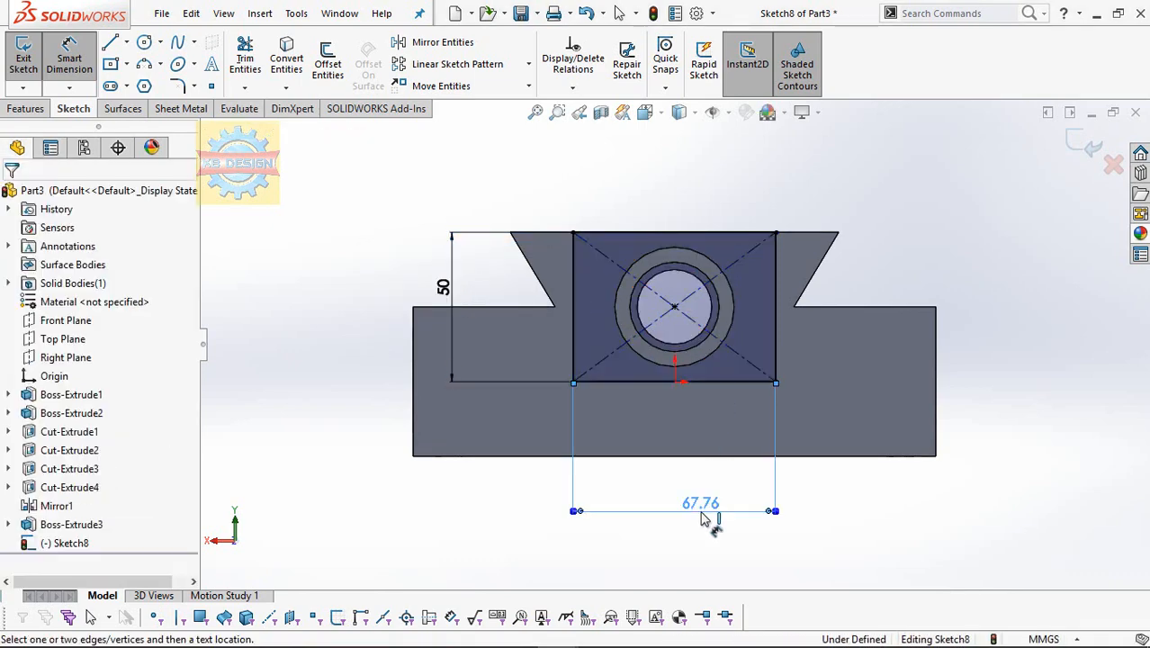
click(704, 520)
text(65)
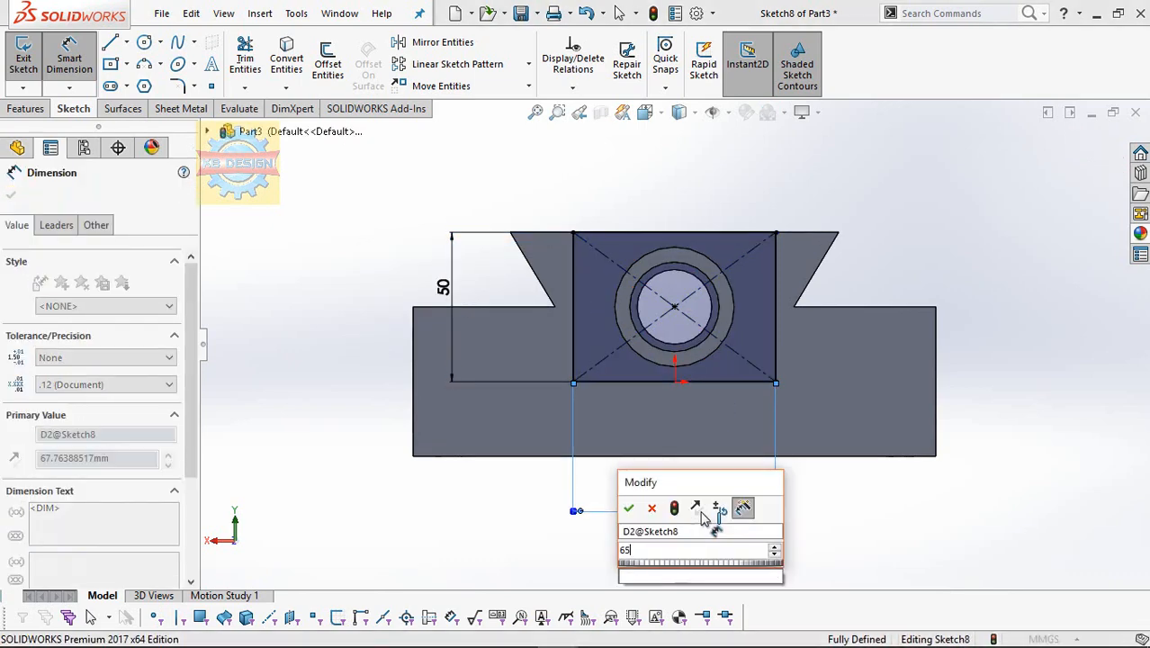
key(Return)
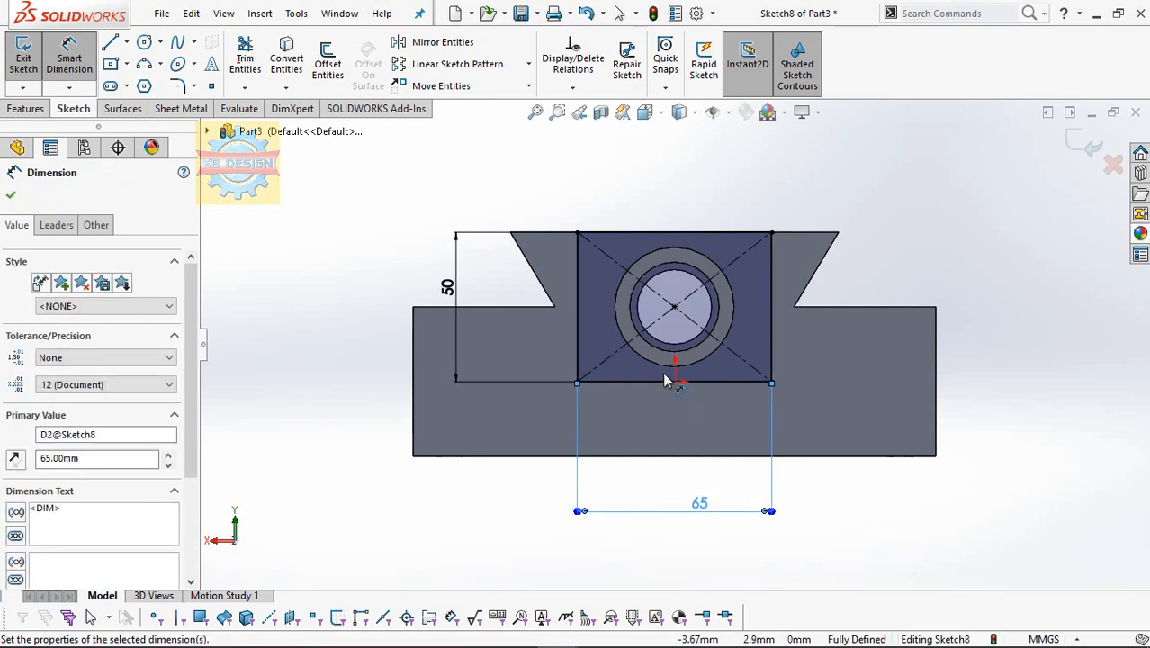
- Convert the circular edge of the 25 mm through hole into the rectangle's sketch
middle_drag(855, 259, 856, 283)
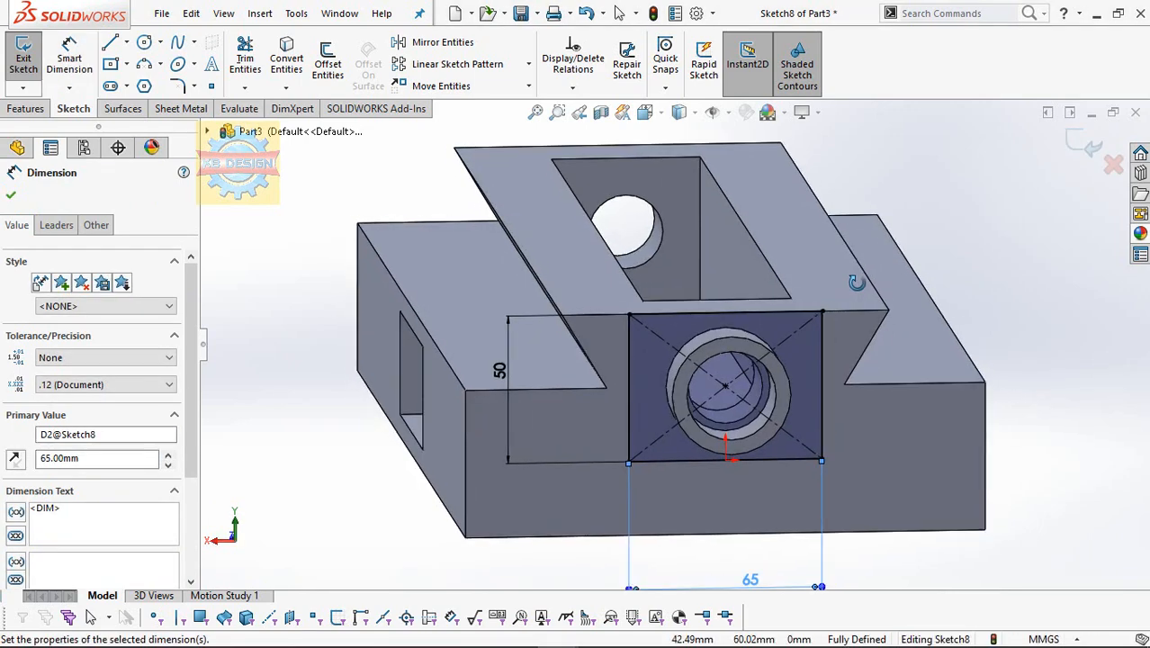
click(747, 422)
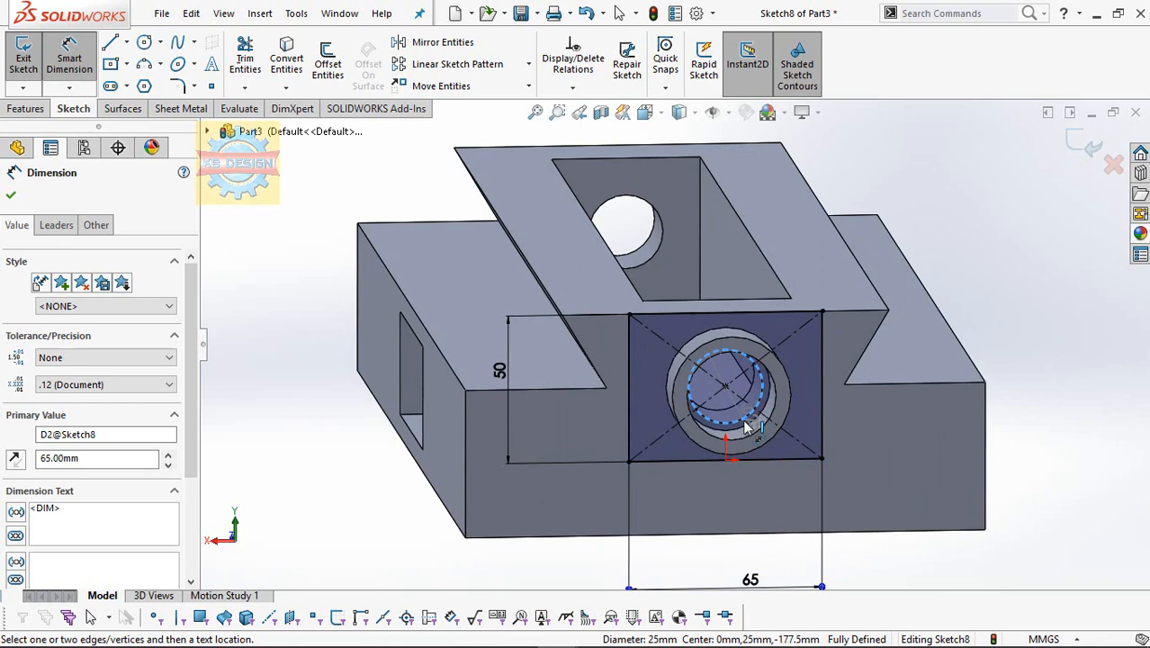
click(287, 68)
- Extrude the rectangle outward around the through hole as a Blind boss of 10 mm, merged with the body
click(27, 108)
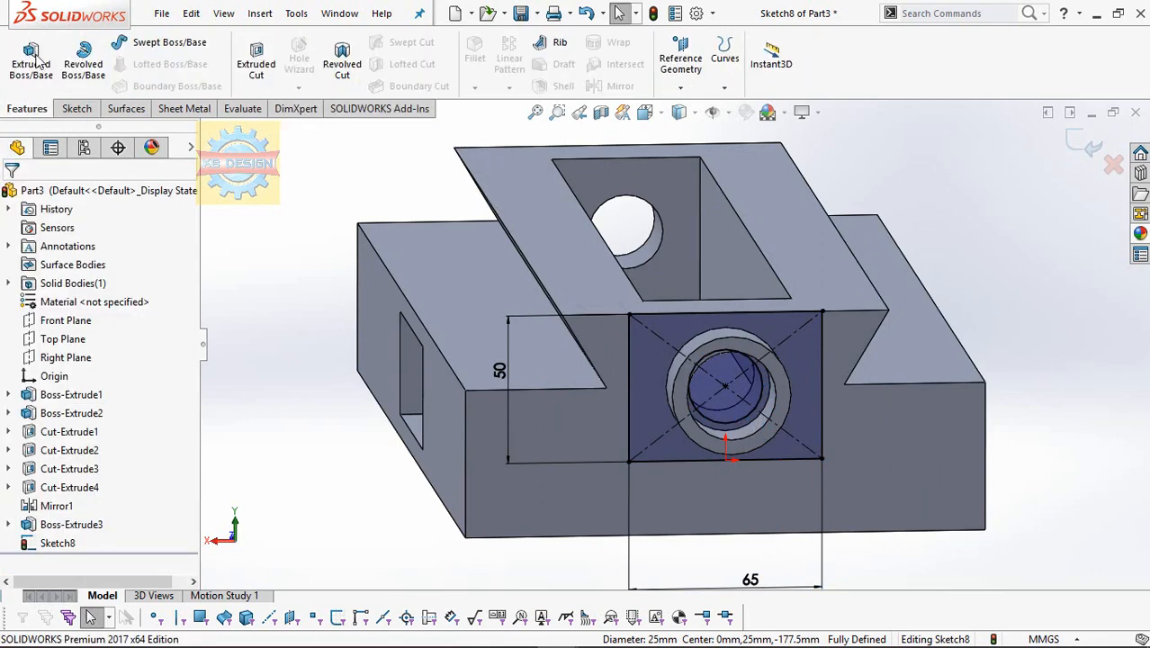
click(32, 59)
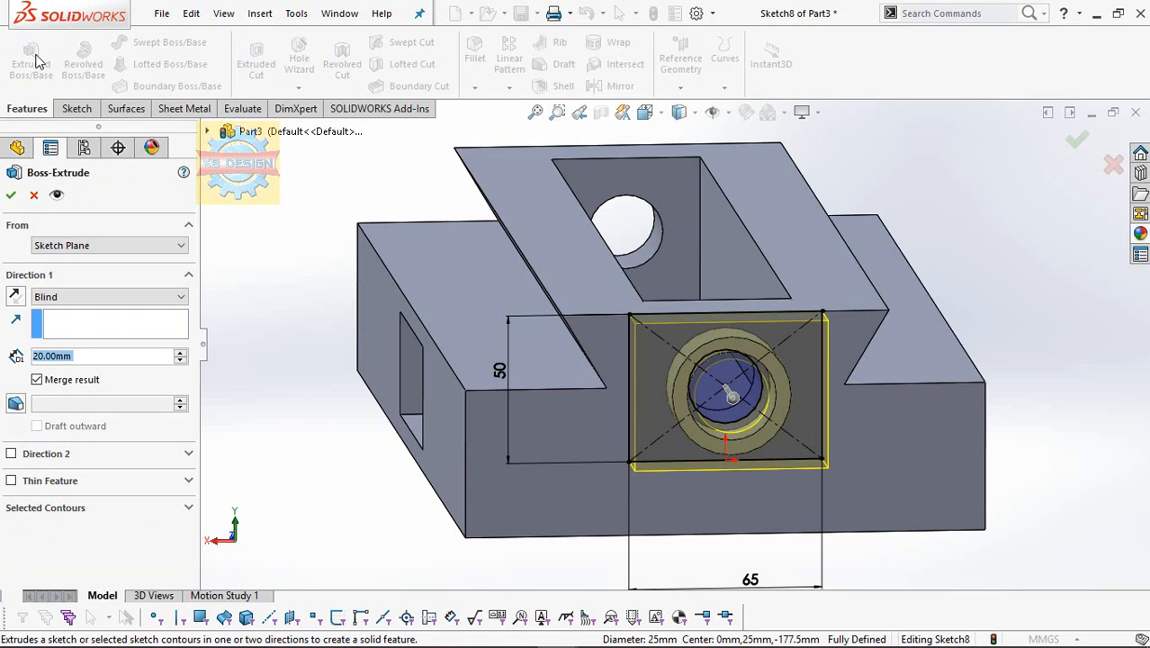
text(10)
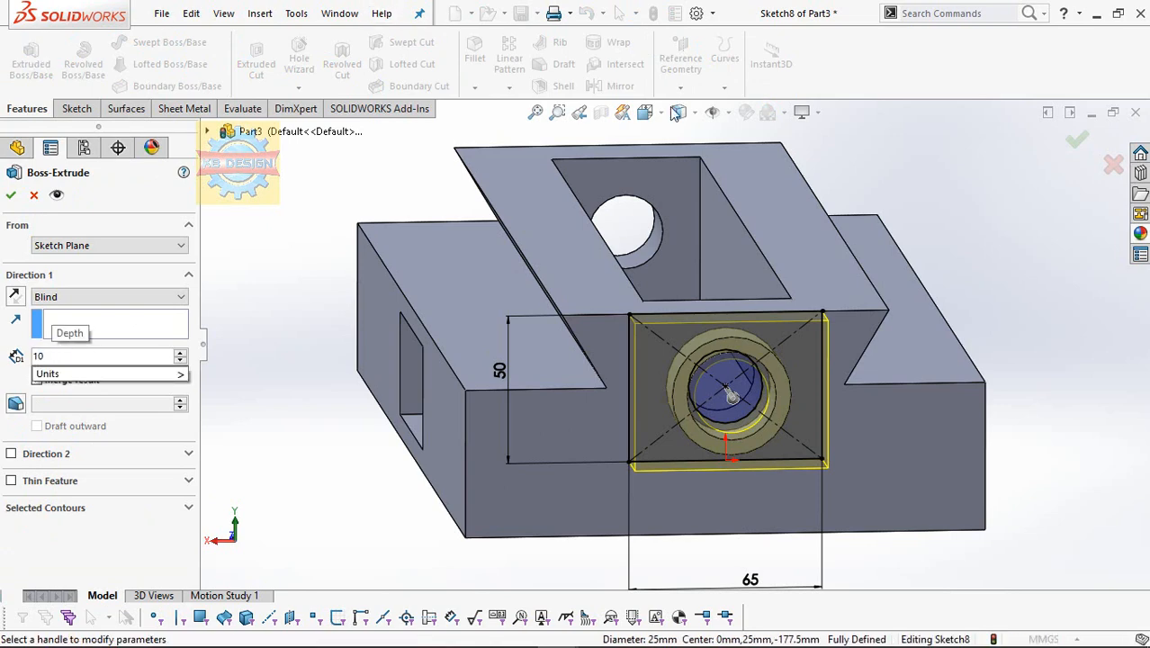
key(Return)
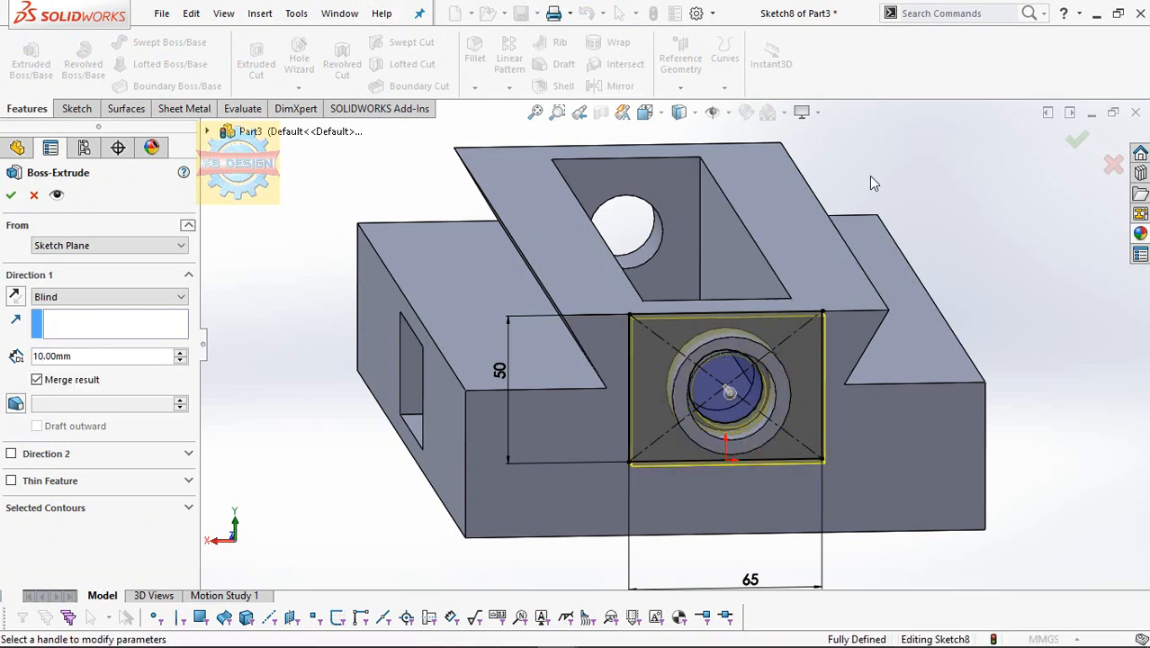
click(12, 195)
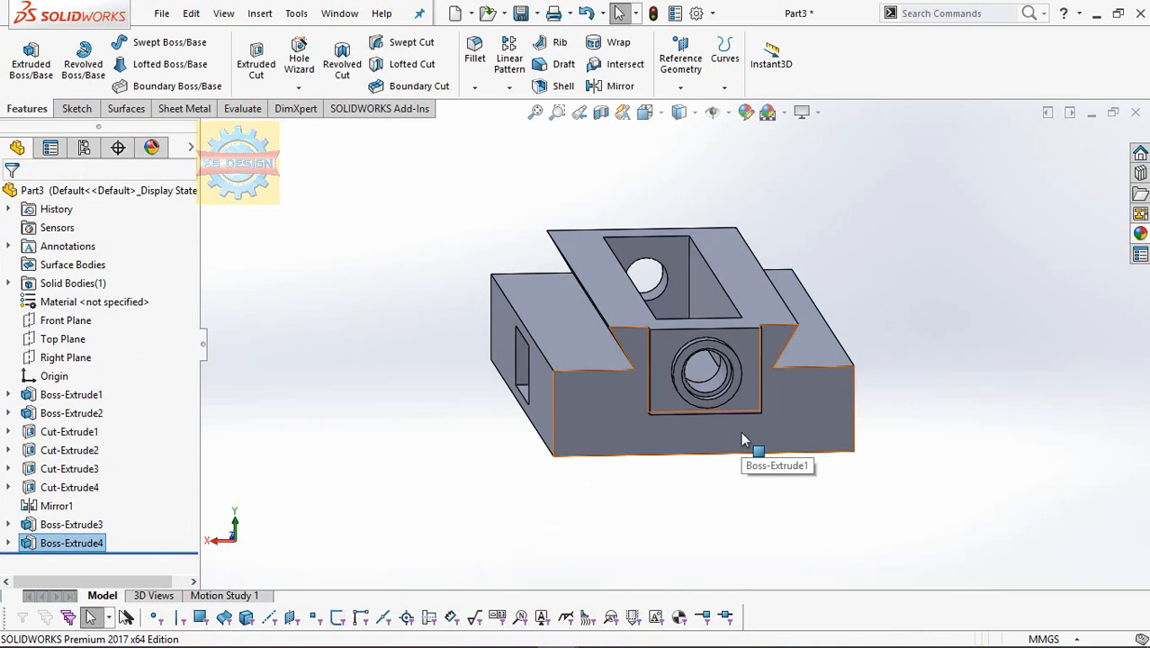
- Start a sketch on the rectangular boss's outer face and draw a vertical 50 mm centerline between the midpoints of its bottom and top edges
click(752, 386)
click(890, 342)
scroll(730, 275, down, 3)
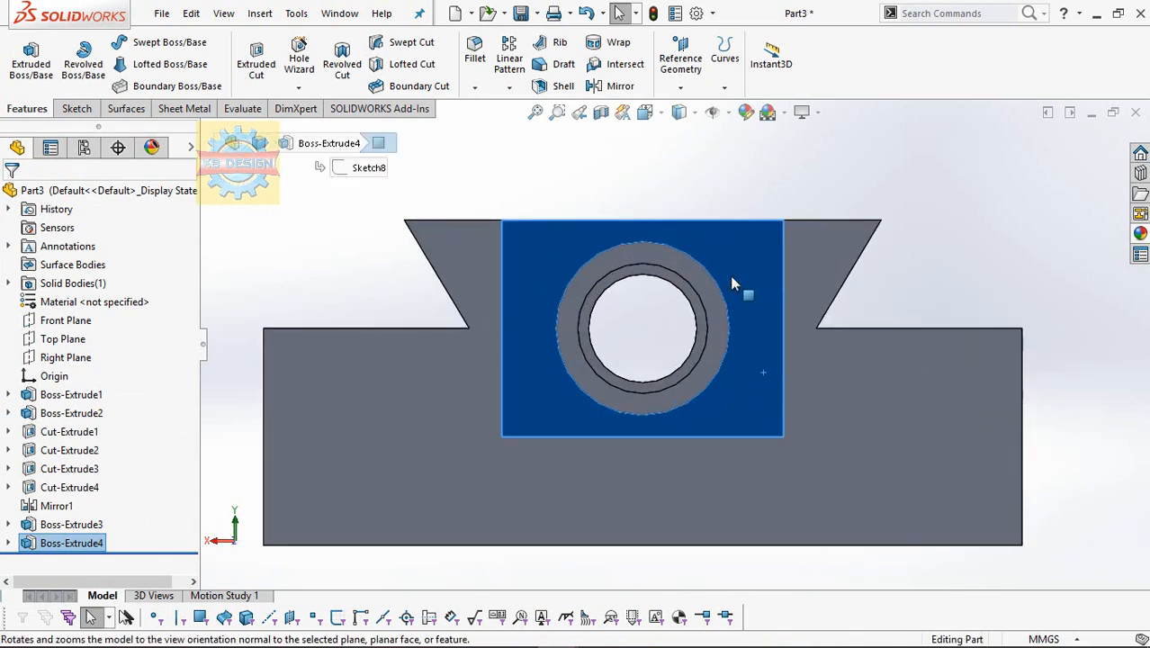
click(77, 108)
click(16, 54)
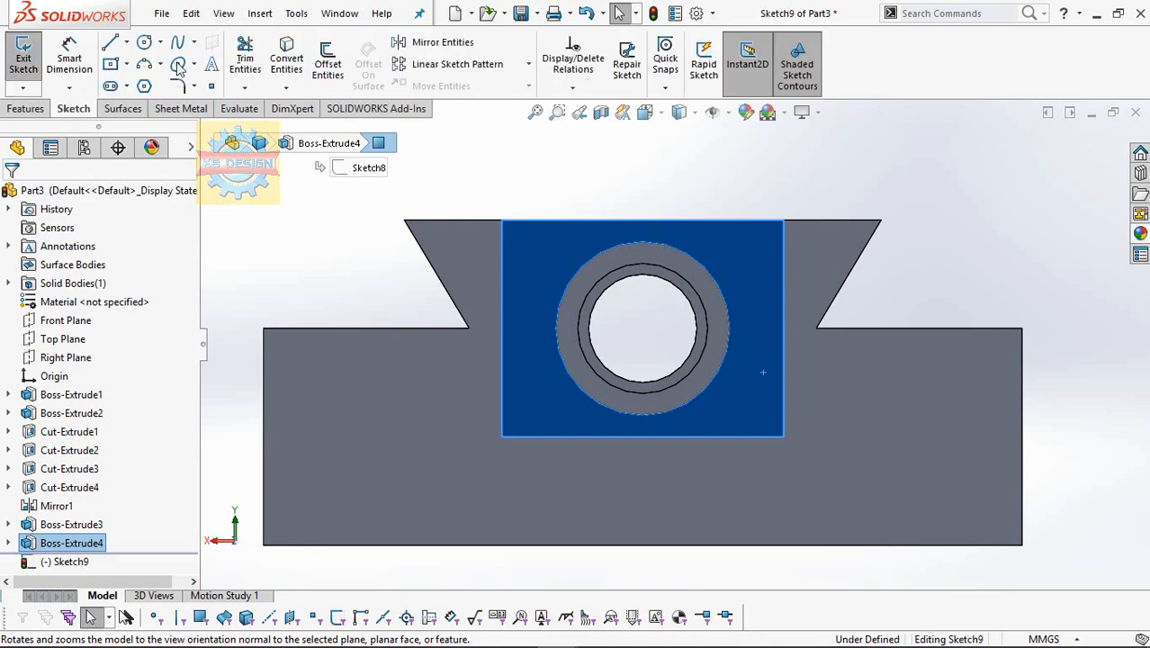
click(126, 42)
click(130, 62)
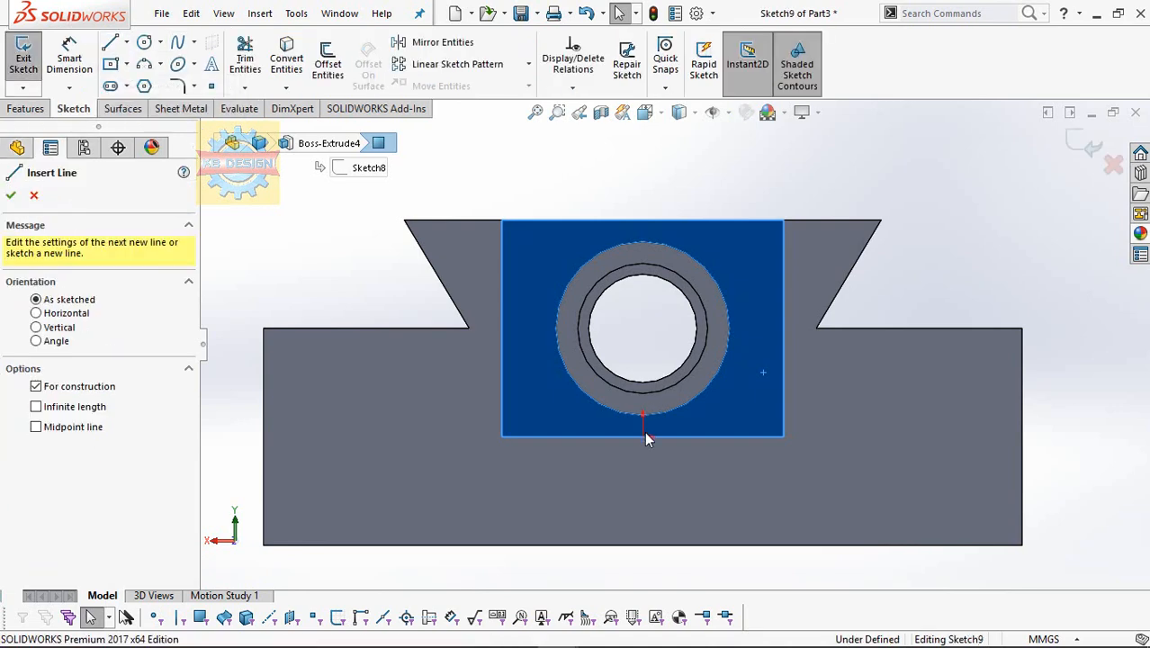
click(642, 220)
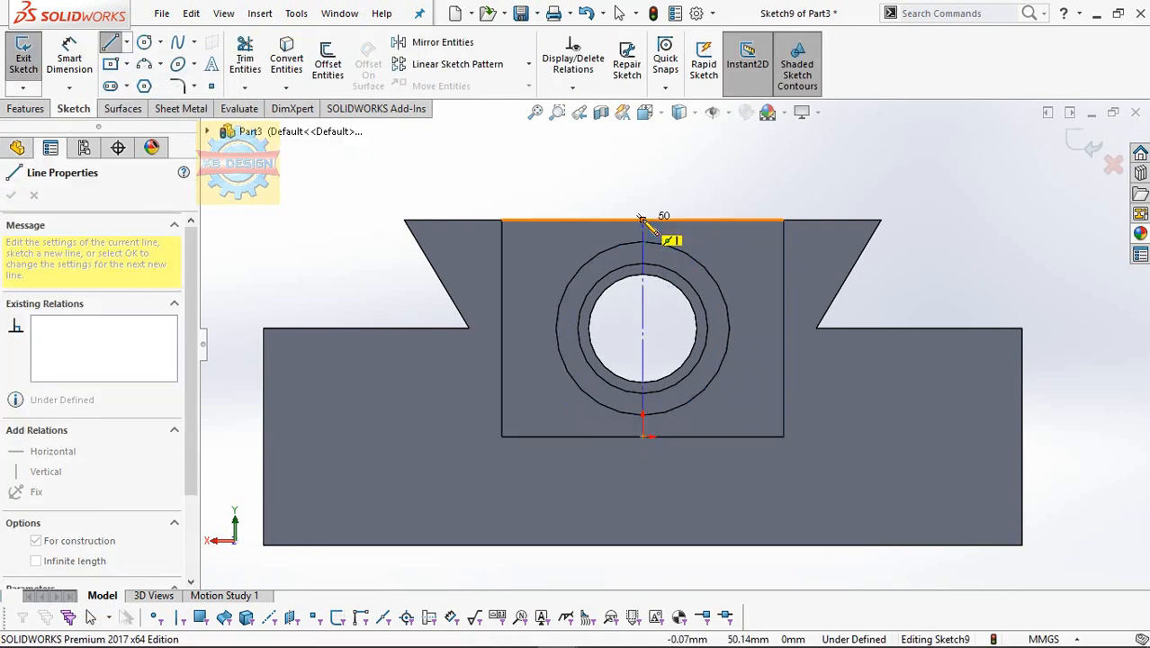
- Draw a circle beside the ring at the through hole's centre height and dimension its diameter as 6 mm
click(144, 42)
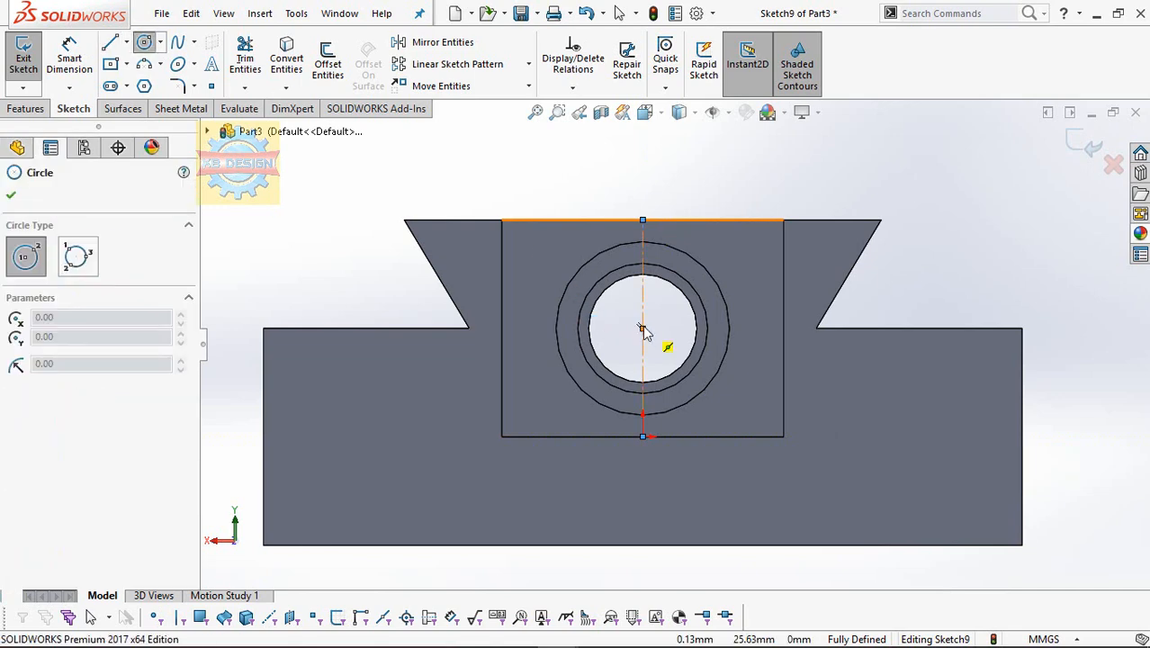
click(526, 328)
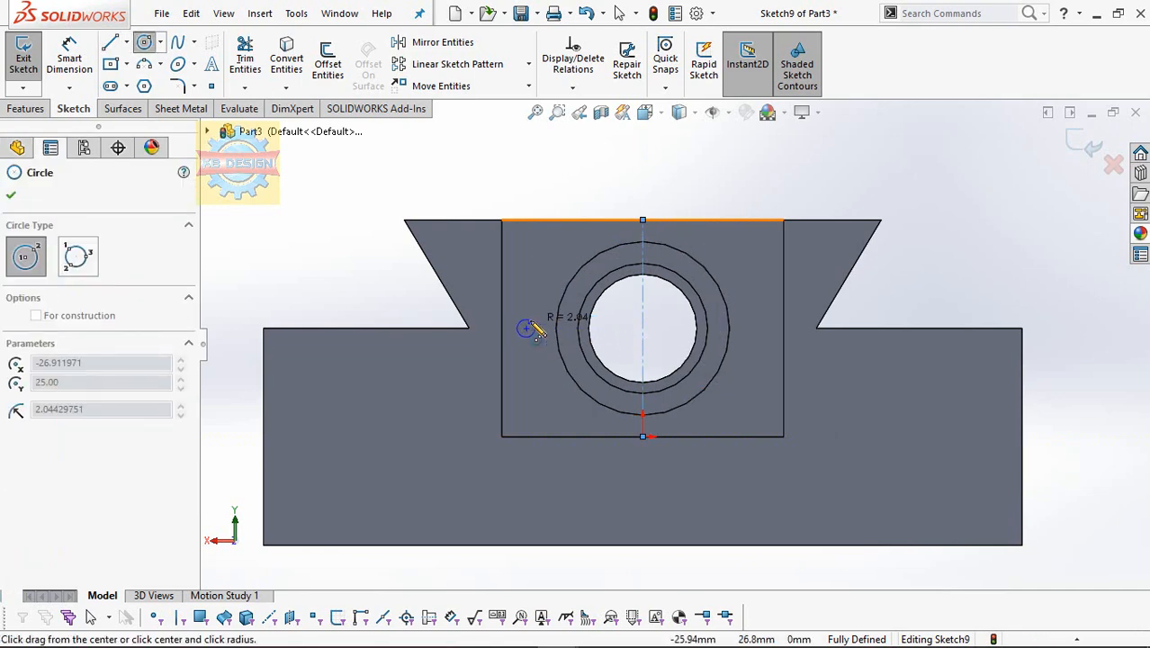
click(536, 325)
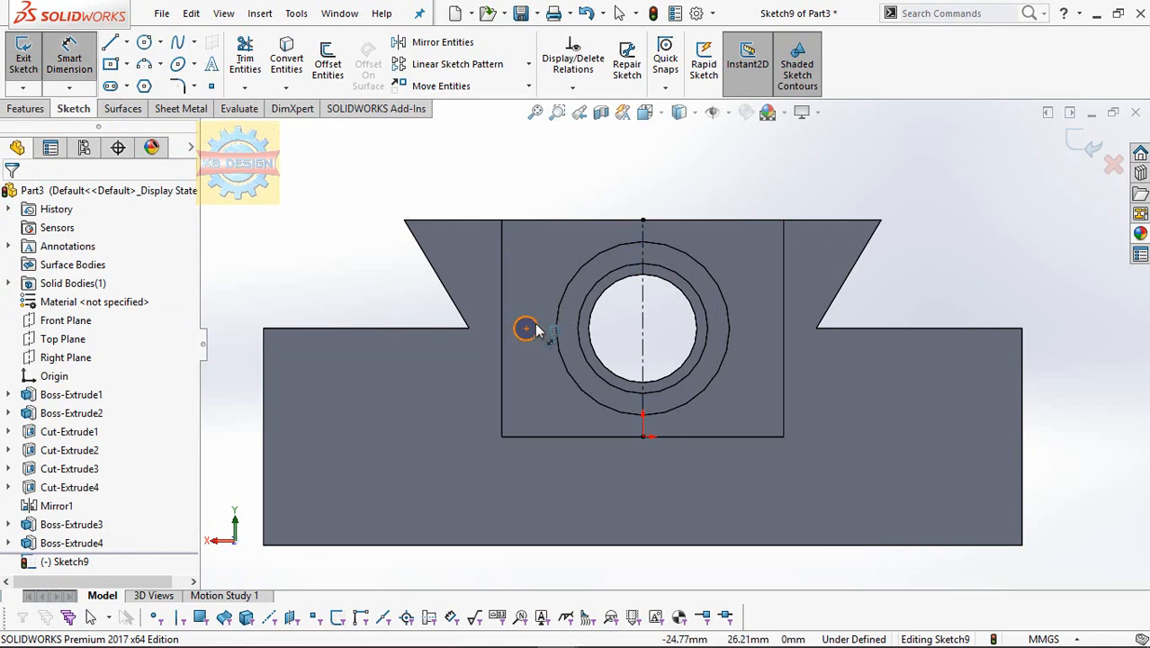
click(489, 291)
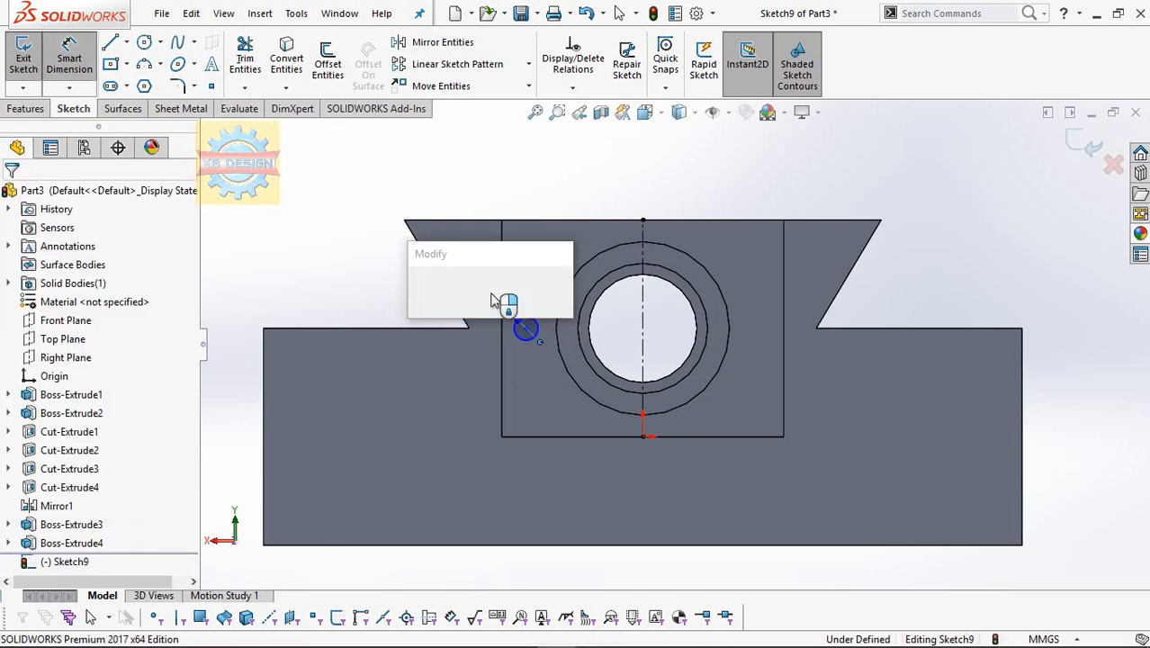
key(Return)
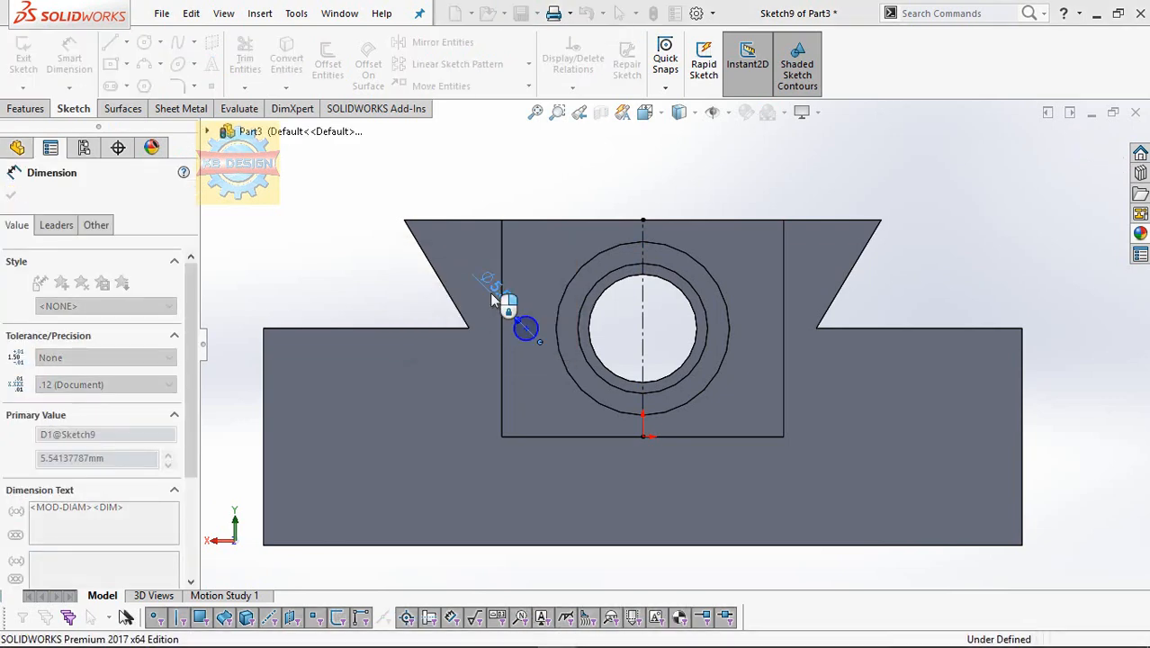
- Mirror the 6 mm circle about the vertical centerline, keeping the original
click(443, 42)
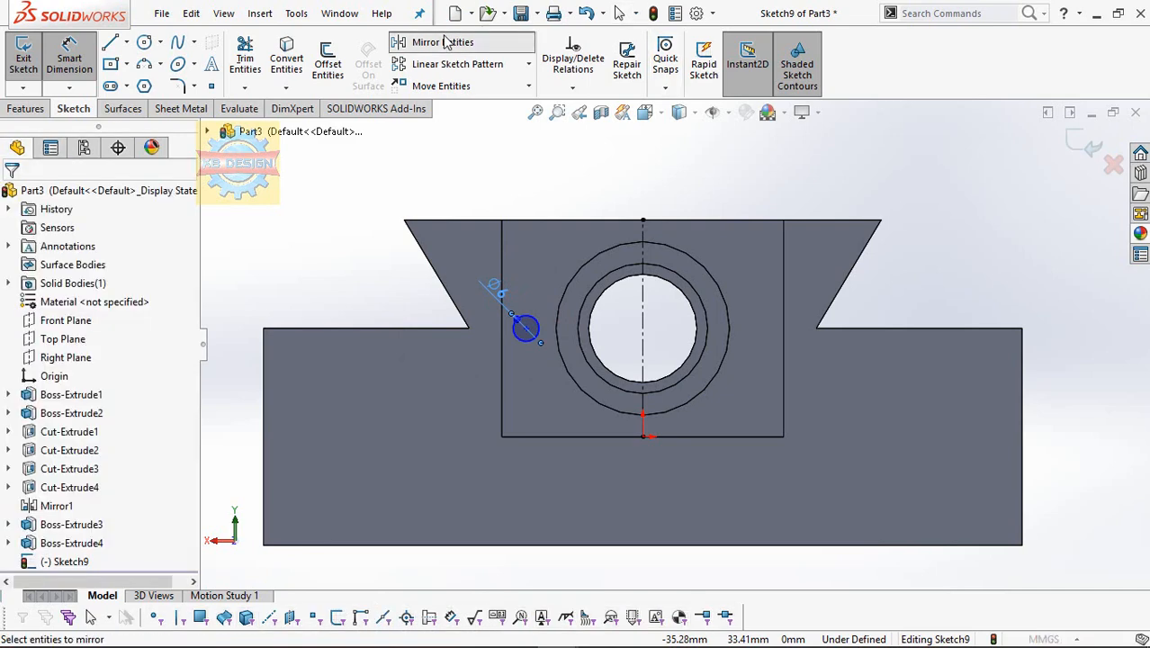
click(527, 327)
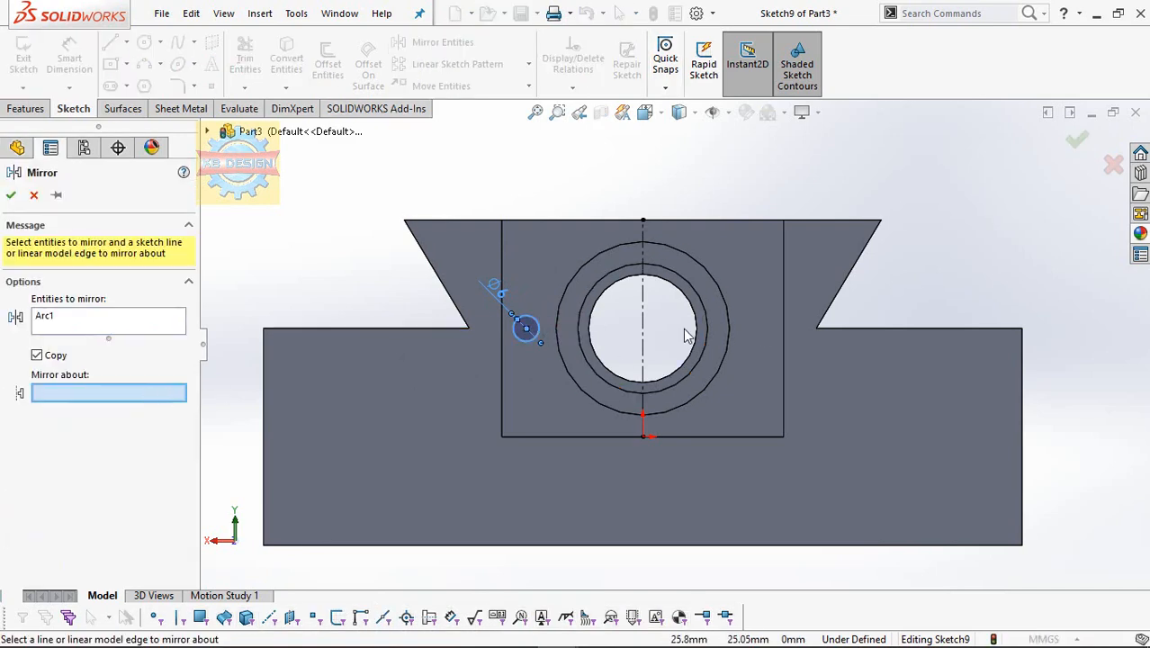
click(643, 333)
key(Return)
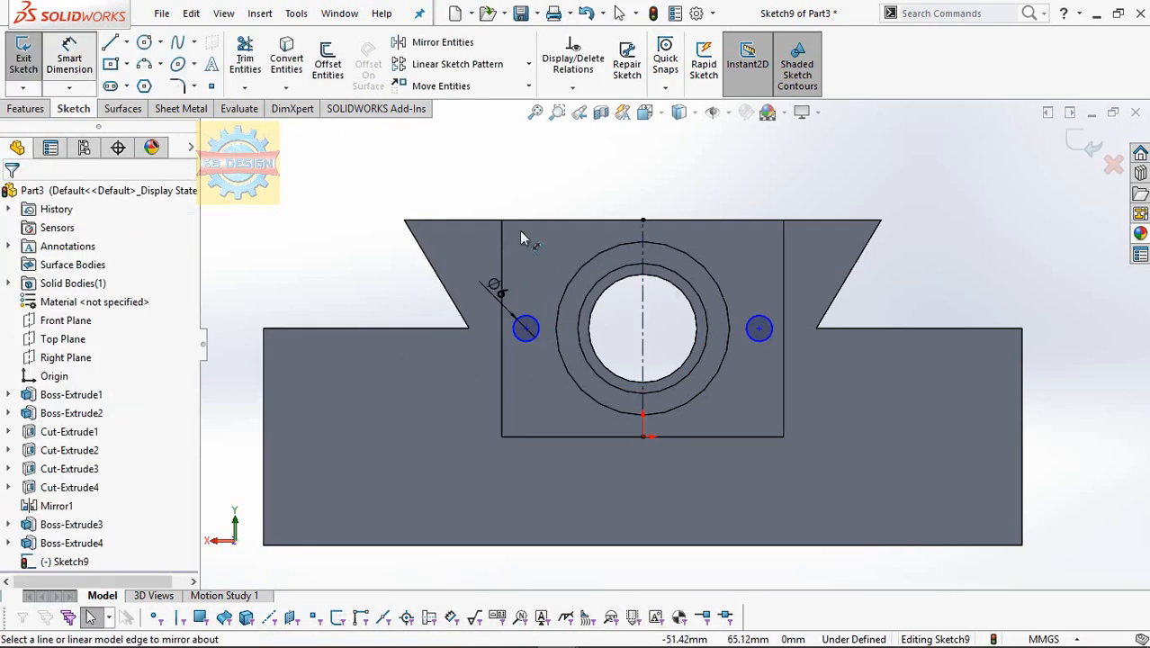
- Dimension the horizontal distance between the two small circles' centres as 52.5 mm
click(761, 330)
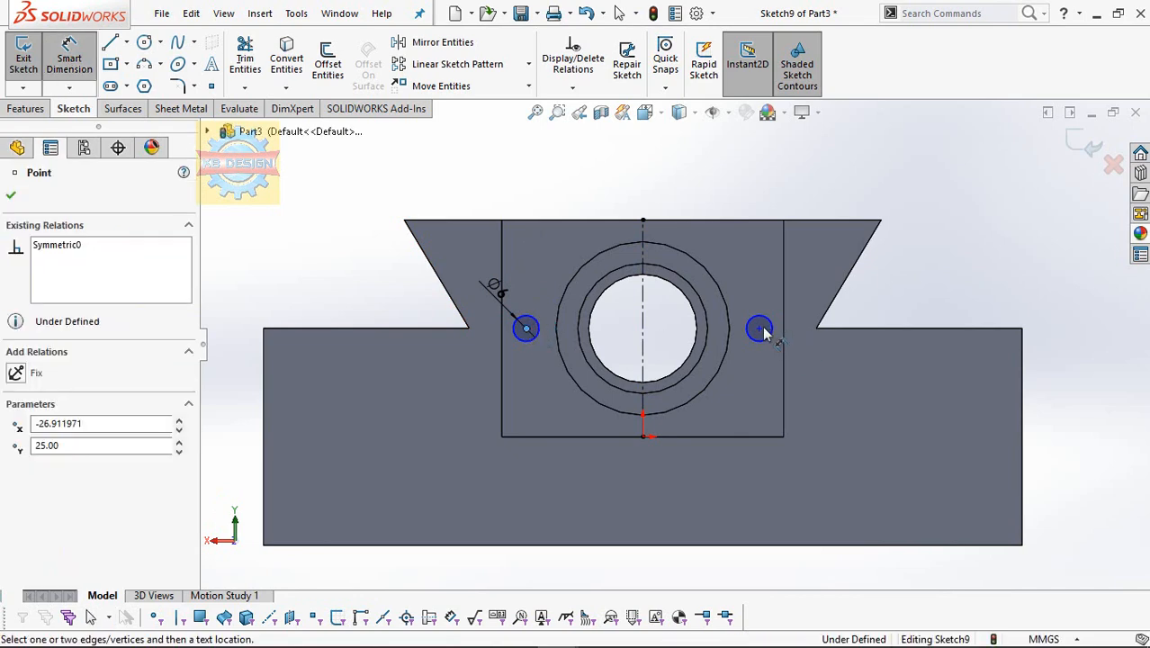
click(670, 169)
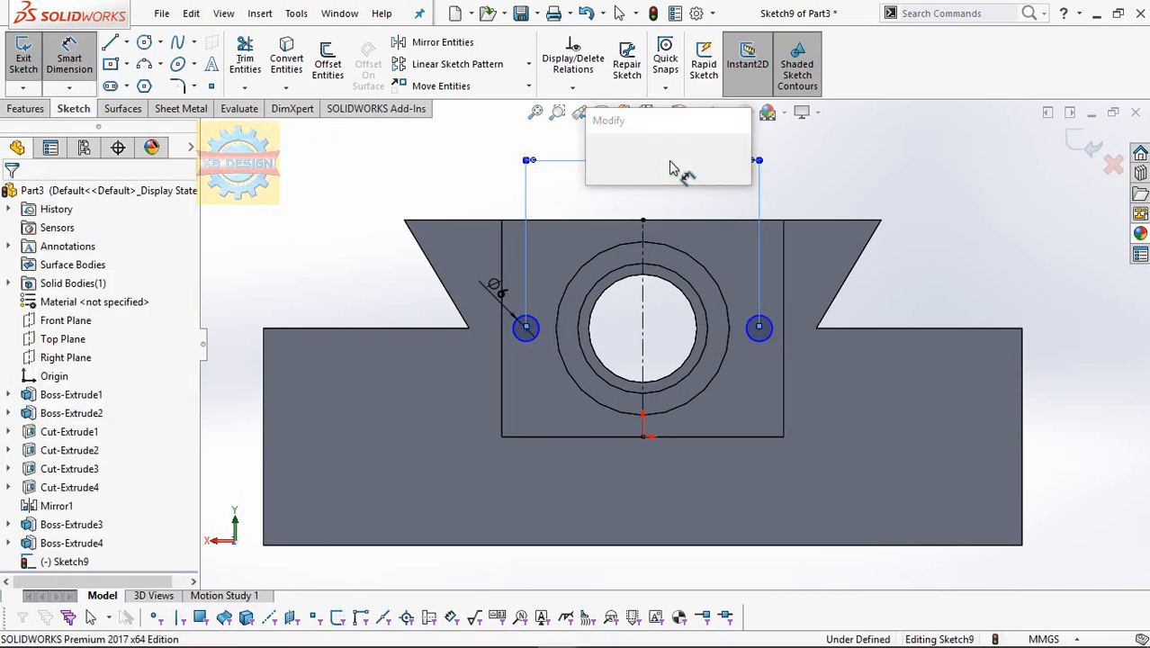
text(52.5)
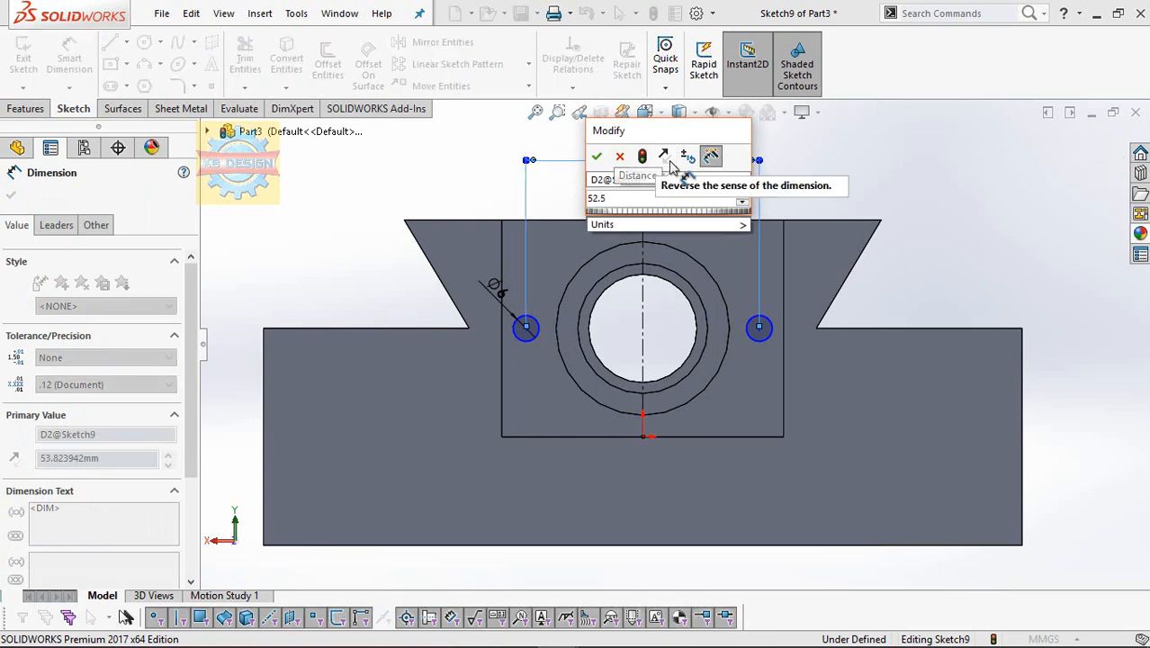
key(Return)
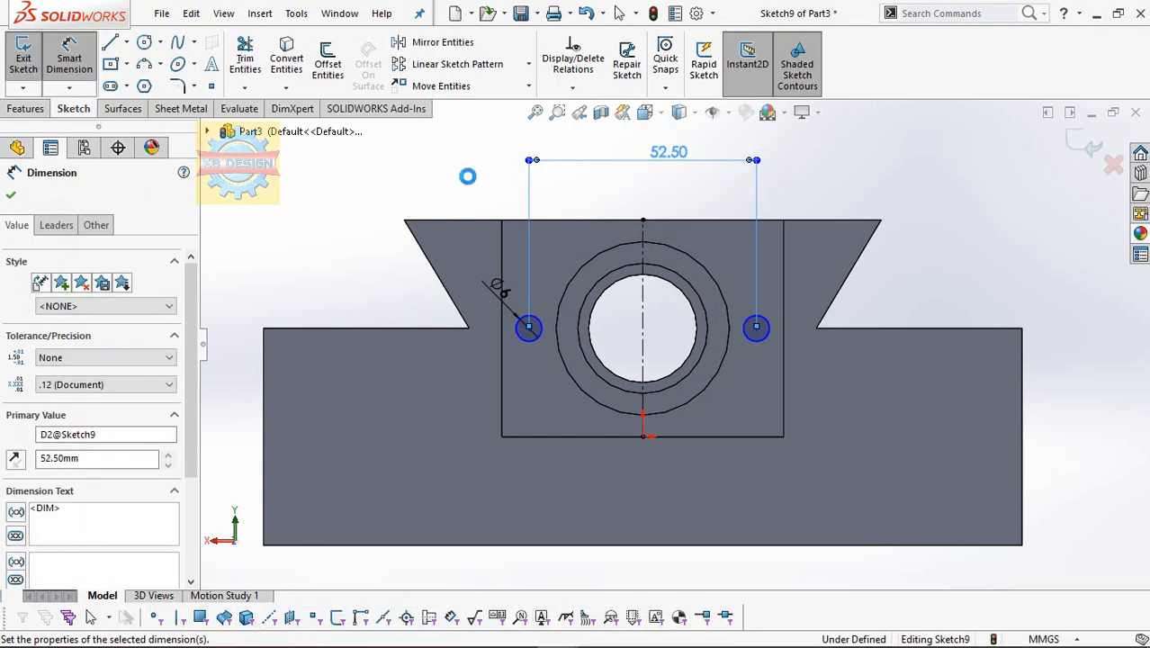
- Cut the two 6 mm circles into the rectangular boss as Blind holes 10 mm deep
click(10, 109)
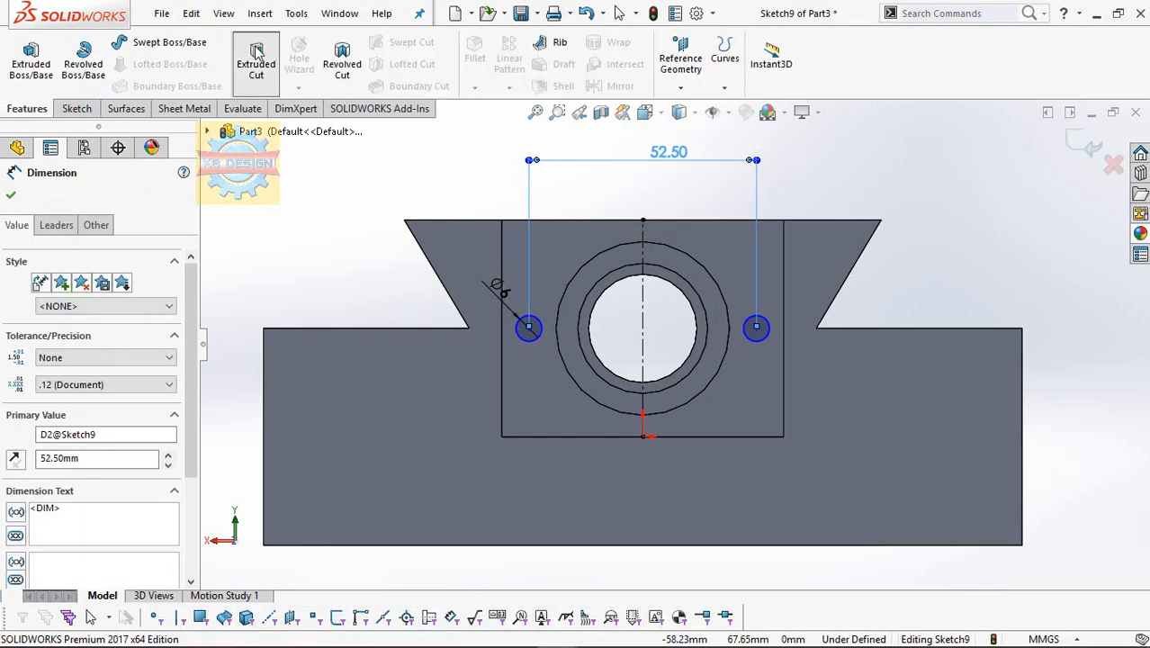
click(256, 54)
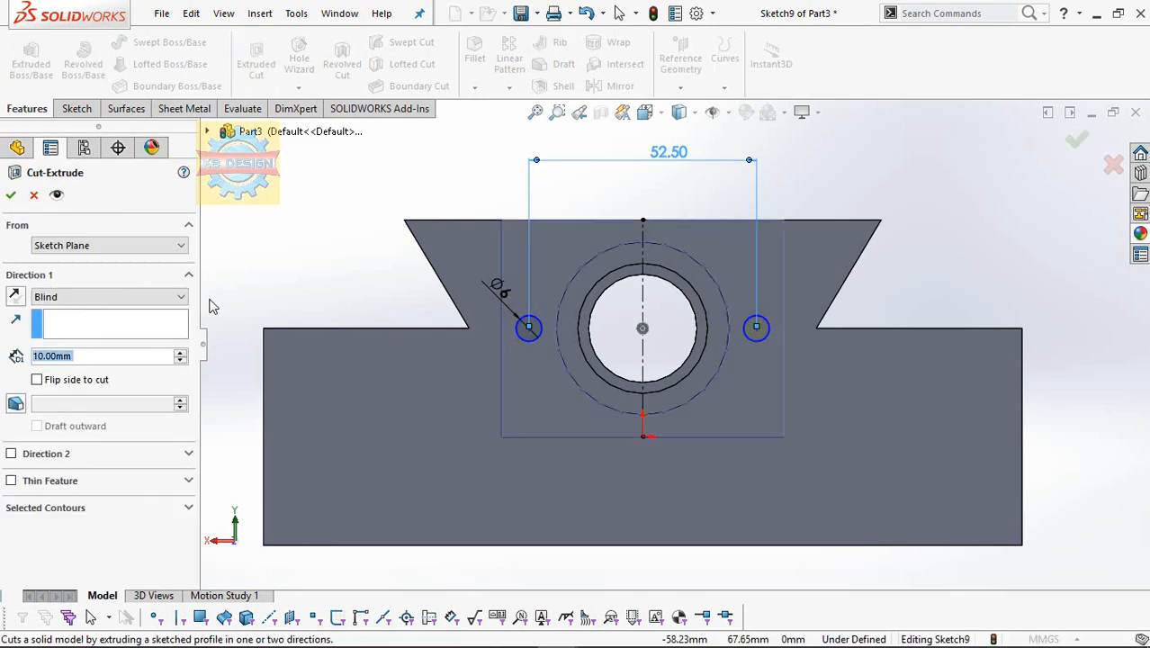
click(11, 195)
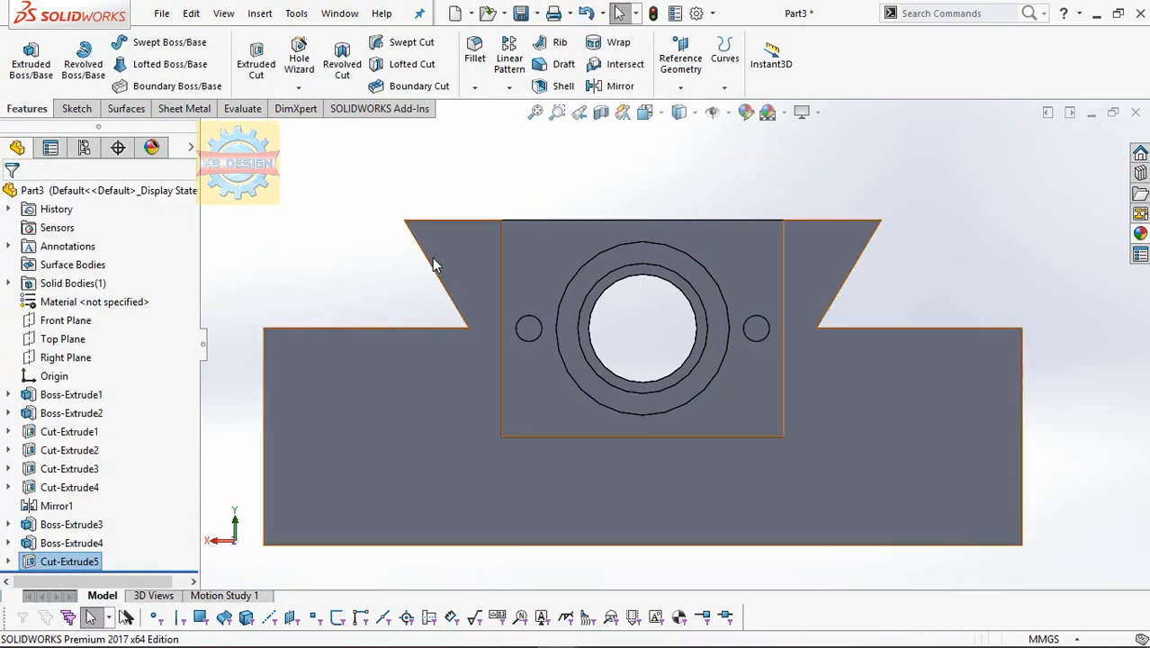
- Start a sketch on the top pocket's far end wall and draw a circle about 33 mm in diameter concentric with the through hole
middle_drag(435, 265, 490, 357)
click(463, 261)
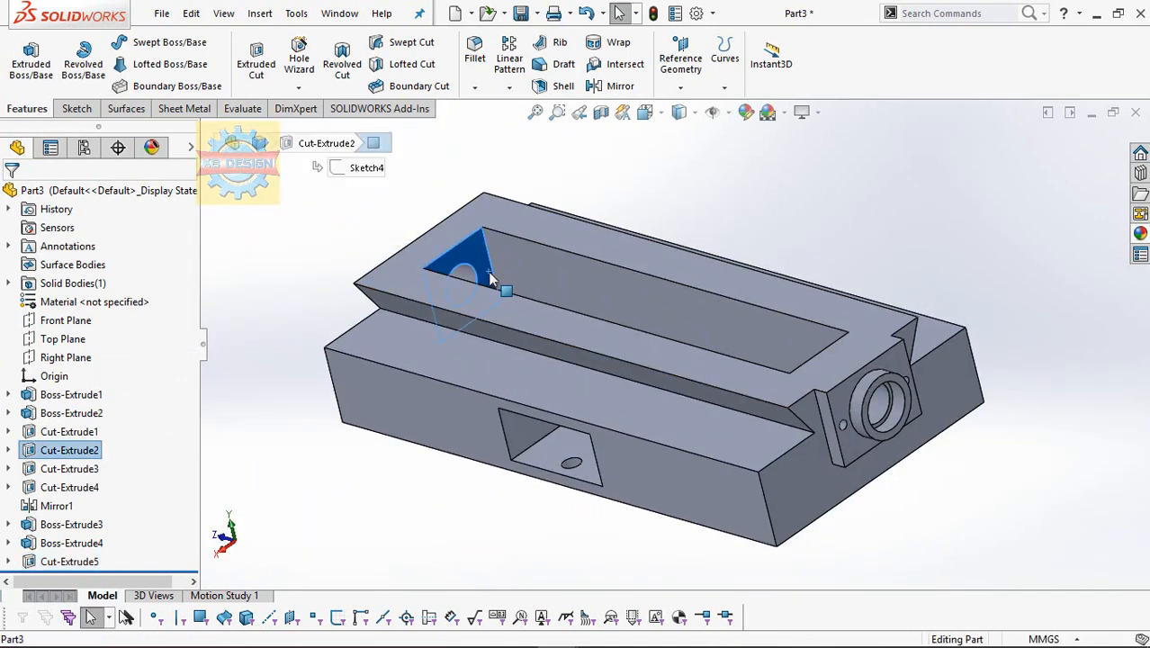
click(76, 108)
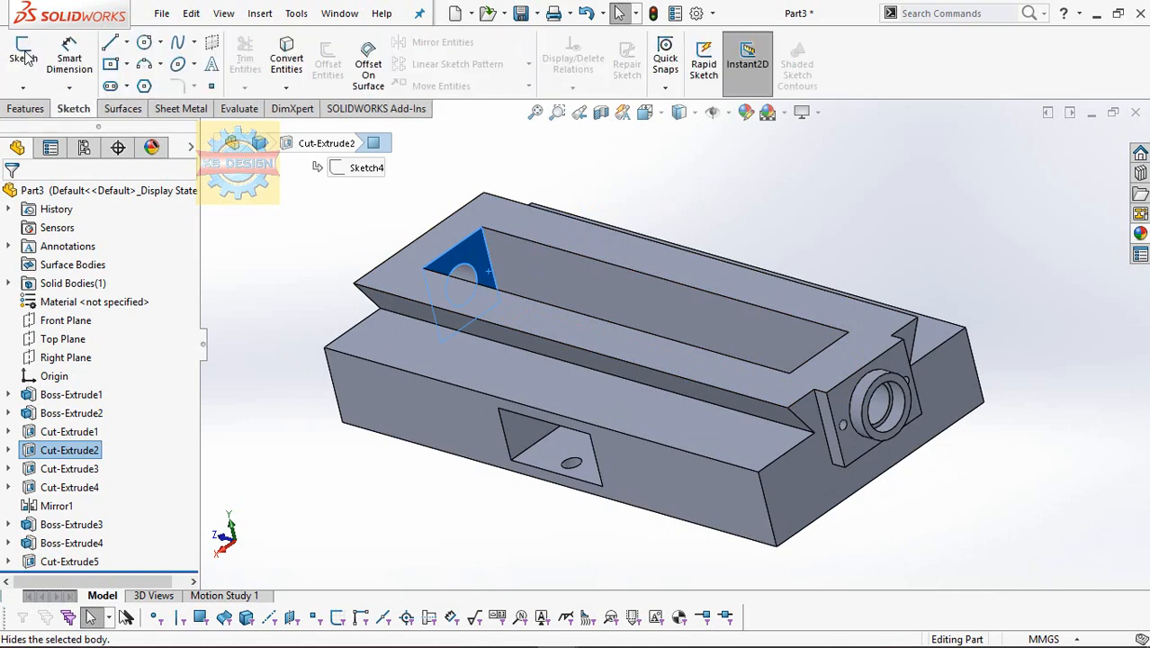
click(18, 54)
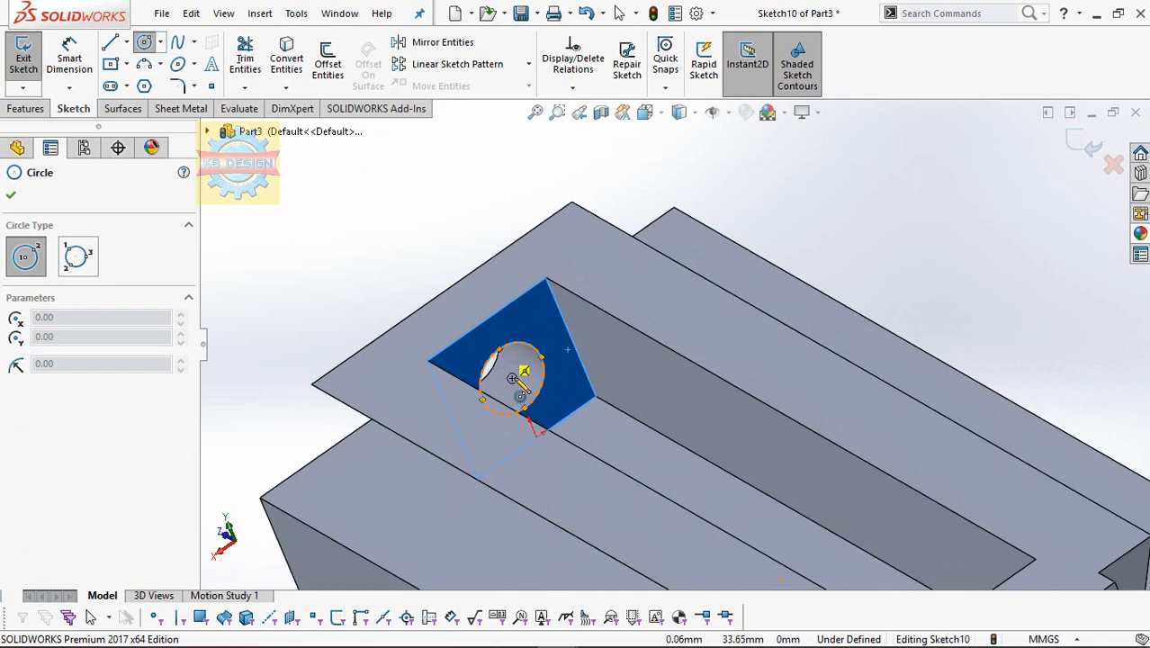
click(511, 378)
click(541, 340)
- Dimension the circle on the pocket's end wall with a diameter of 30 mm
click(81, 68)
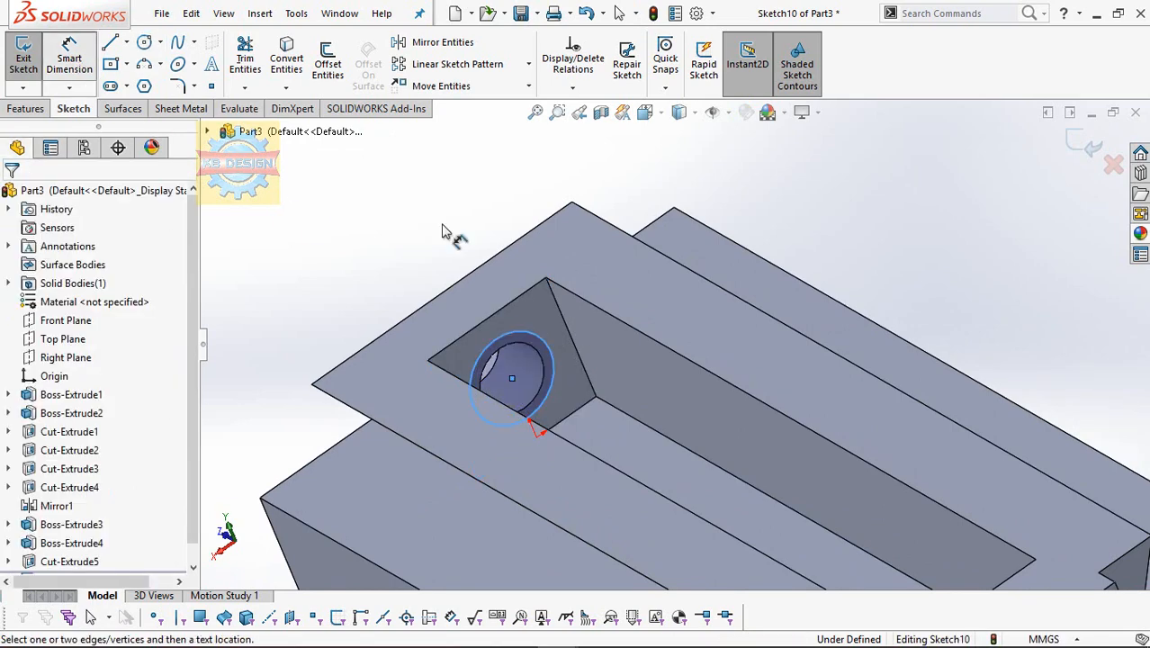
click(534, 306)
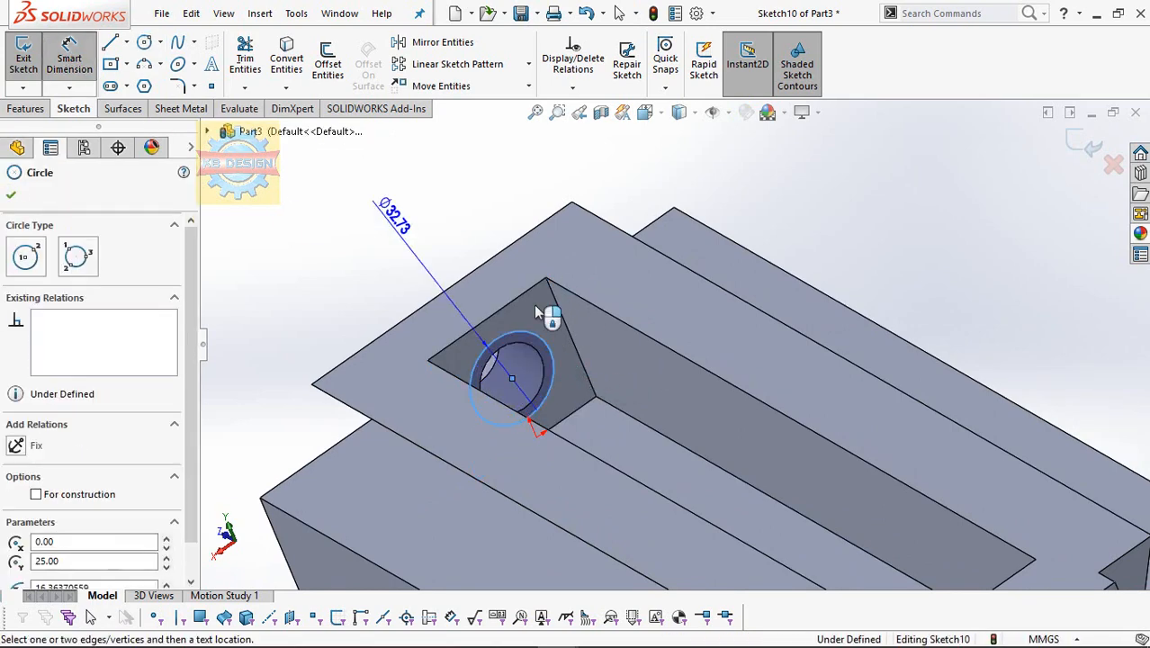
click(535, 306)
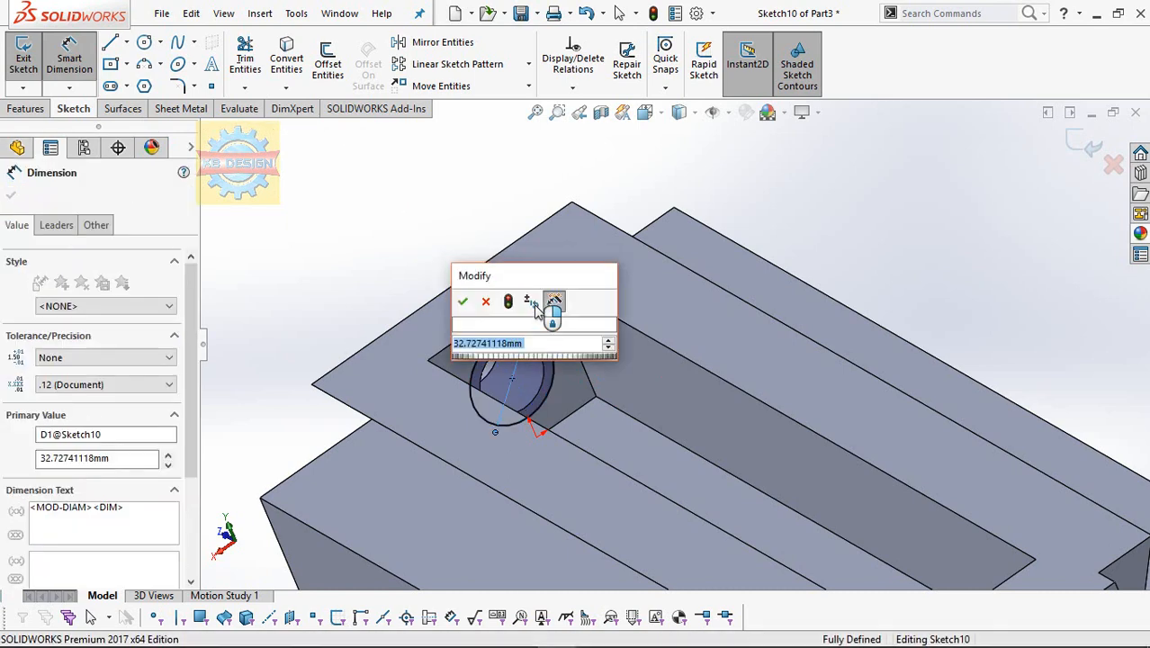
text(30)
key(Return)
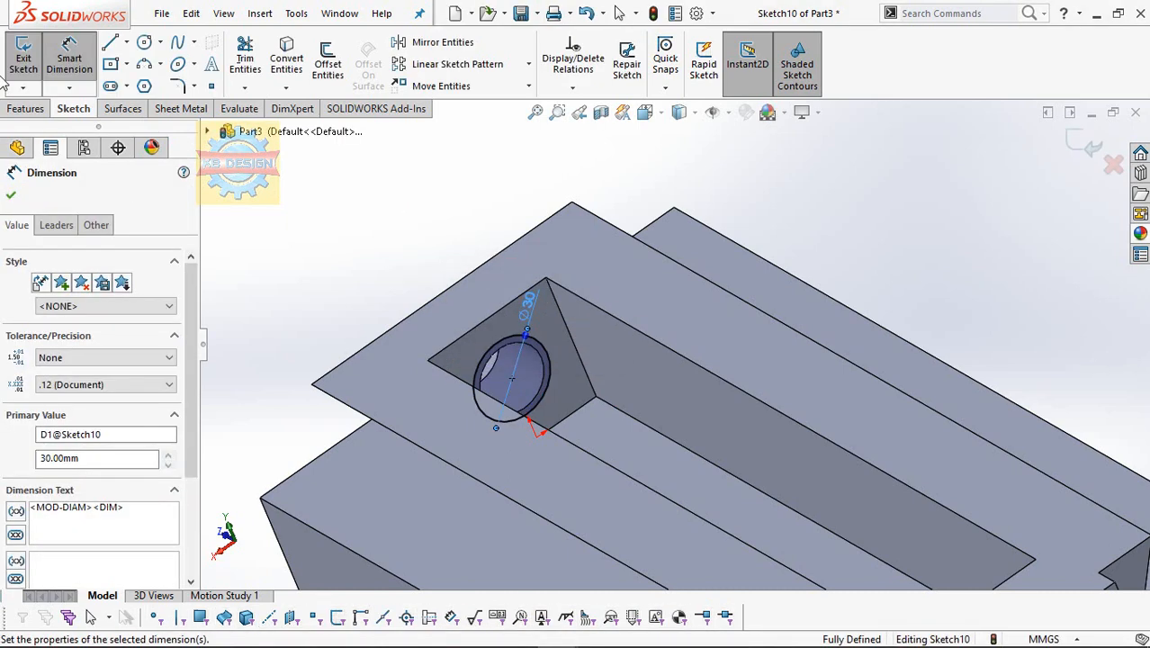
- Cut the 30 mm circle from the pocket's end wall using Extruded Cut with the Through All end condition
click(27, 108)
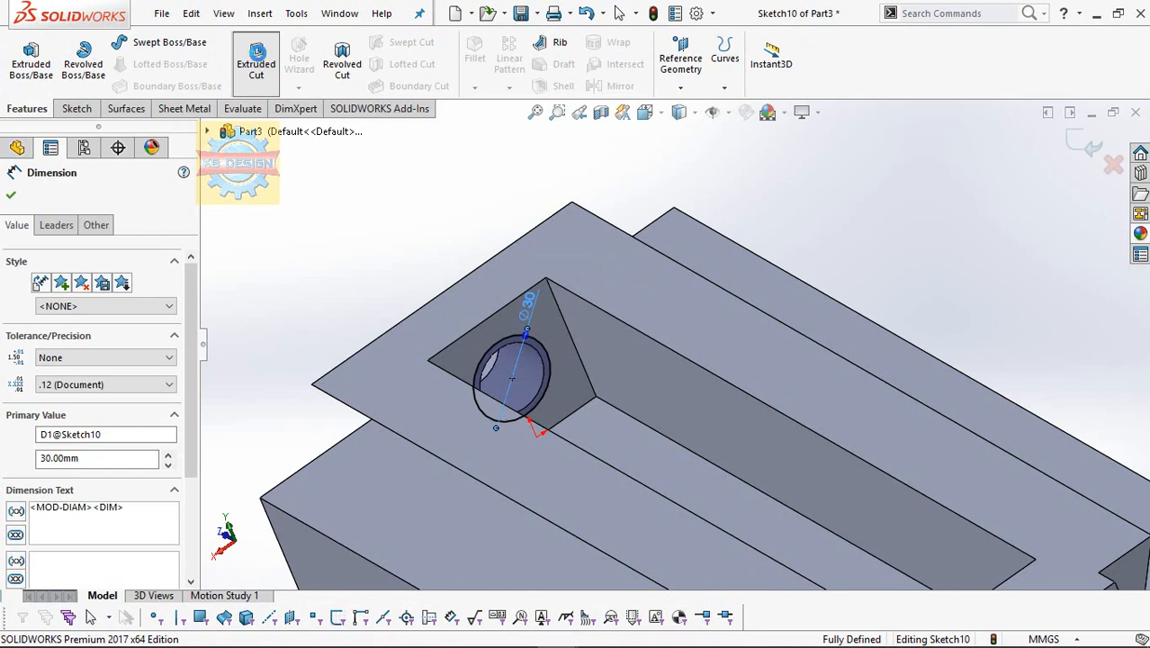
click(122, 296)
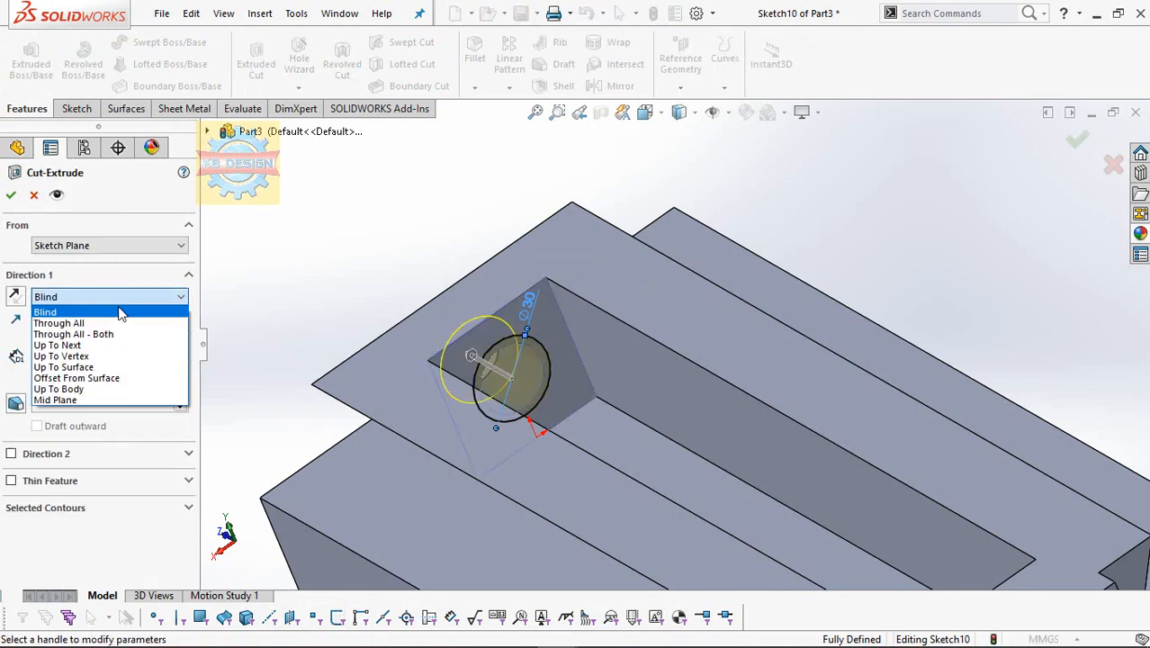
click(109, 322)
click(10, 198)
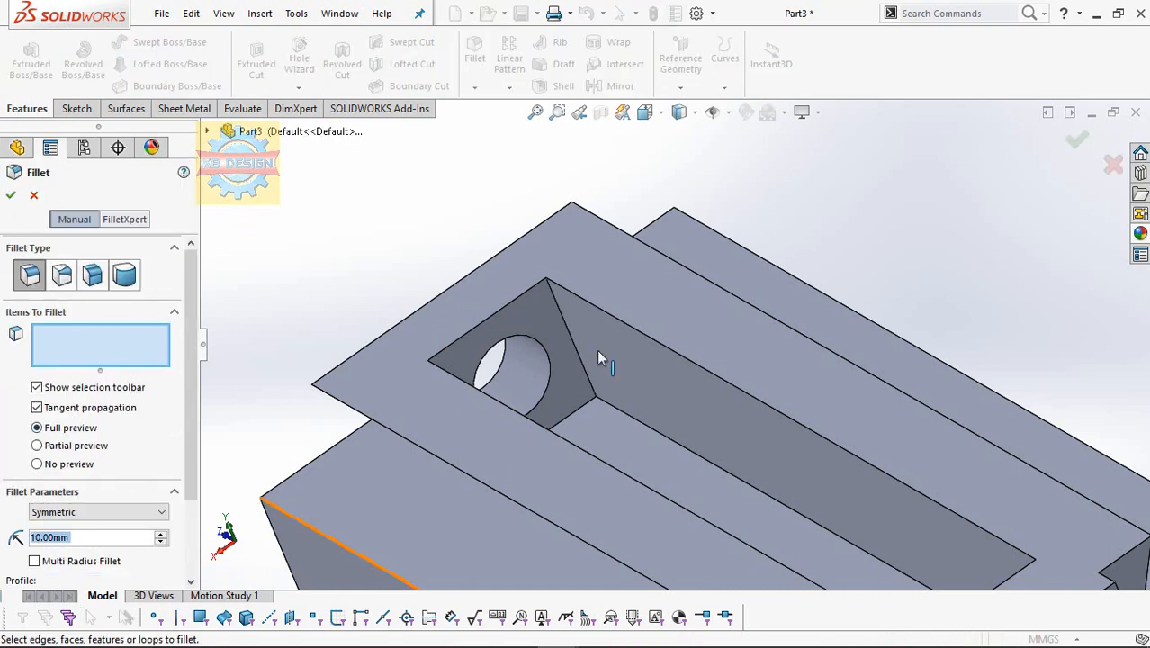
- Apply a 10 mm fillet to the top pocket's vertical corner edges at both ends and its two long floor edges
click(574, 345)
middle_drag(575, 344, 621, 313)
click(622, 313)
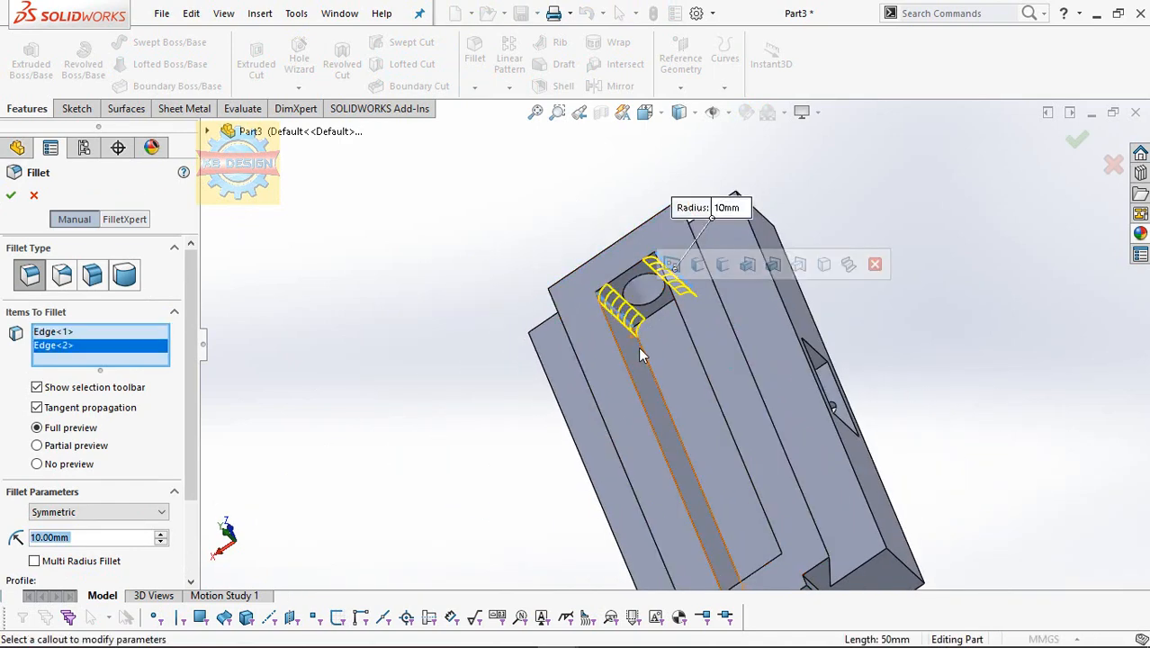
click(644, 355)
middle_drag(644, 355, 822, 482)
click(709, 323)
scroll(807, 473, down, 5)
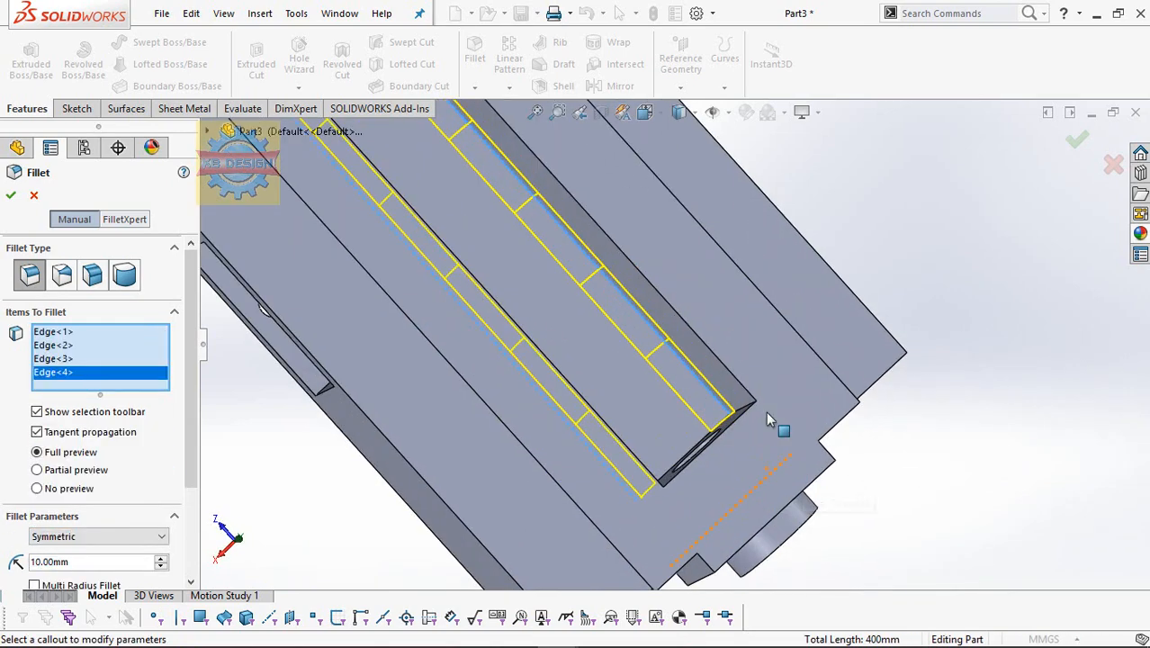
scroll(733, 409, down, 4)
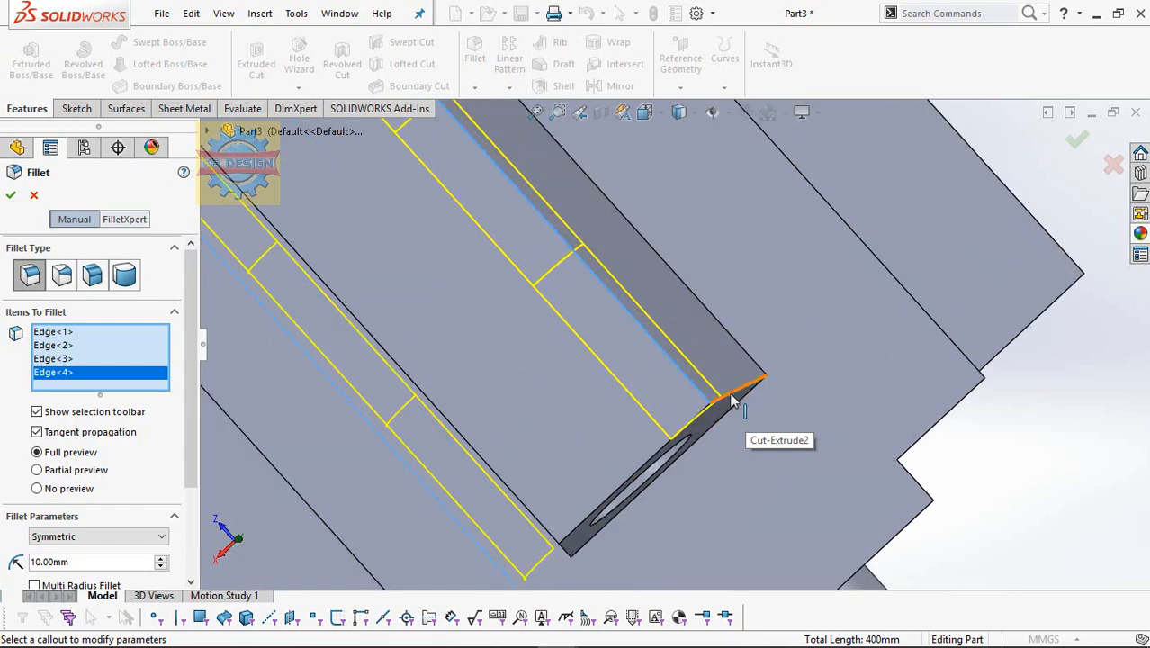
click(735, 397)
middle_drag(676, 438, 442, 554)
click(433, 563)
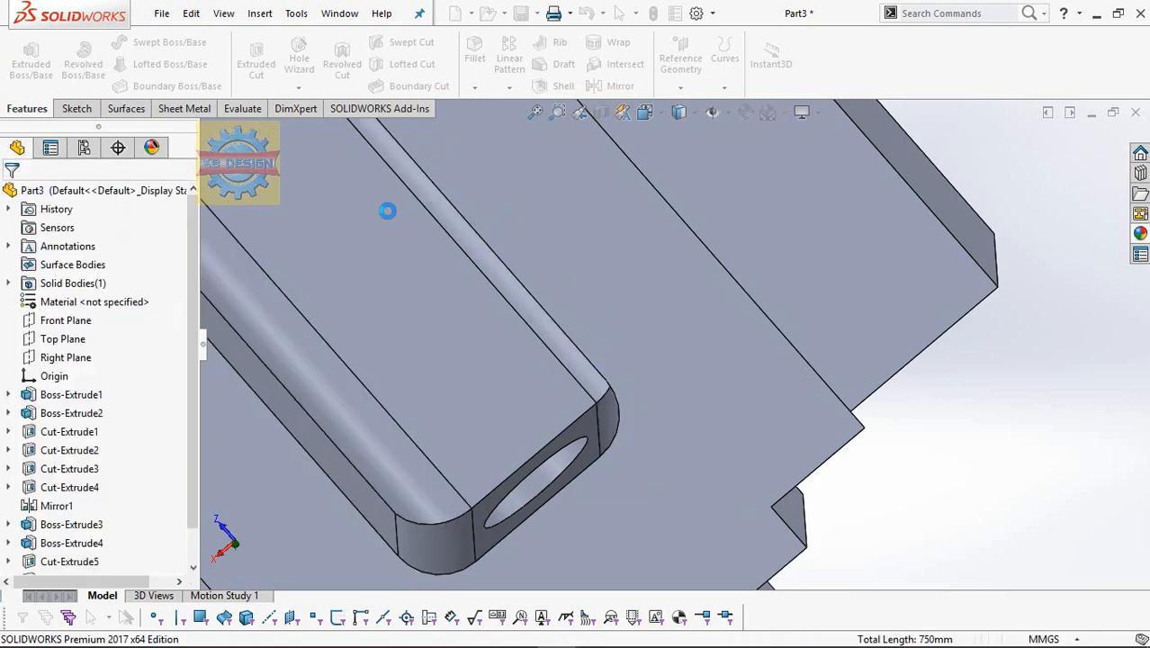
- Start a 2 mm fillet on the block's dovetail top face, the adjoining ledge face and that side's two vertical corner edges
scroll(566, 254, up, 5)
middle_drag(557, 279, 607, 391)
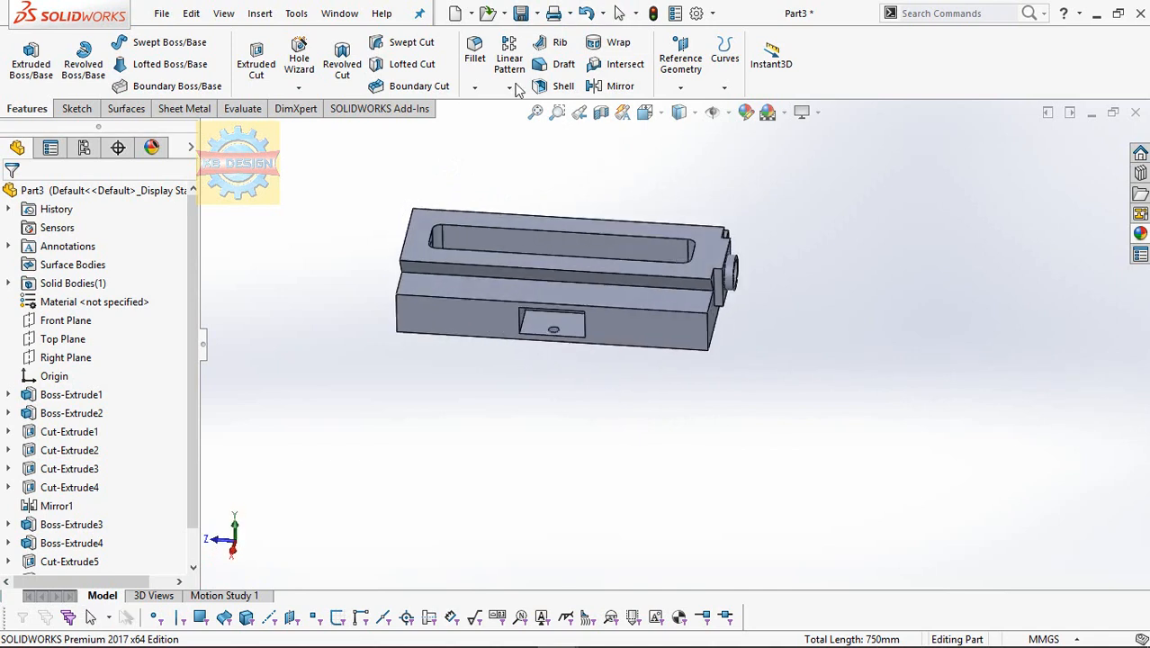
click(474, 54)
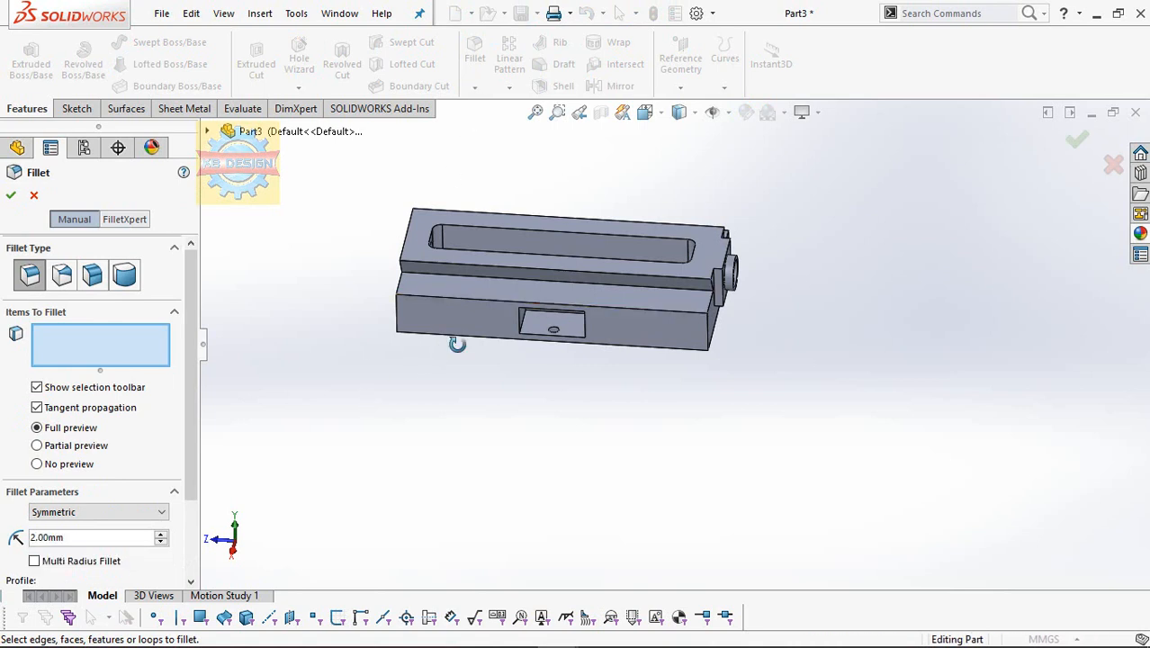
middle_drag(457, 344, 471, 337)
scroll(483, 306, down, 3)
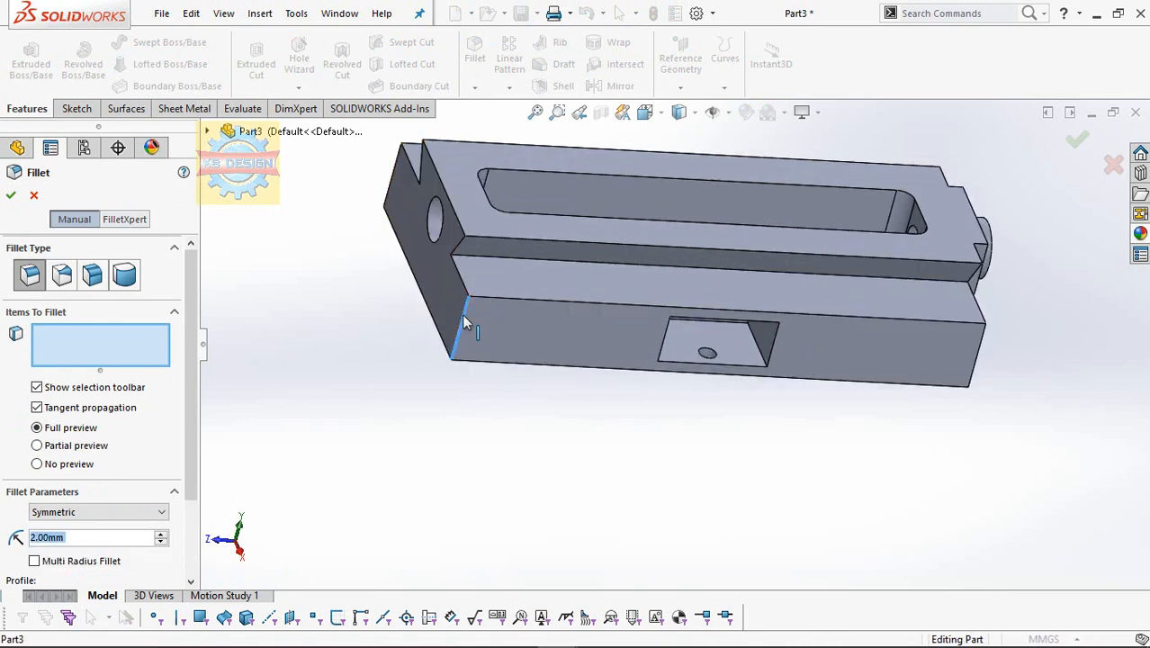
click(465, 324)
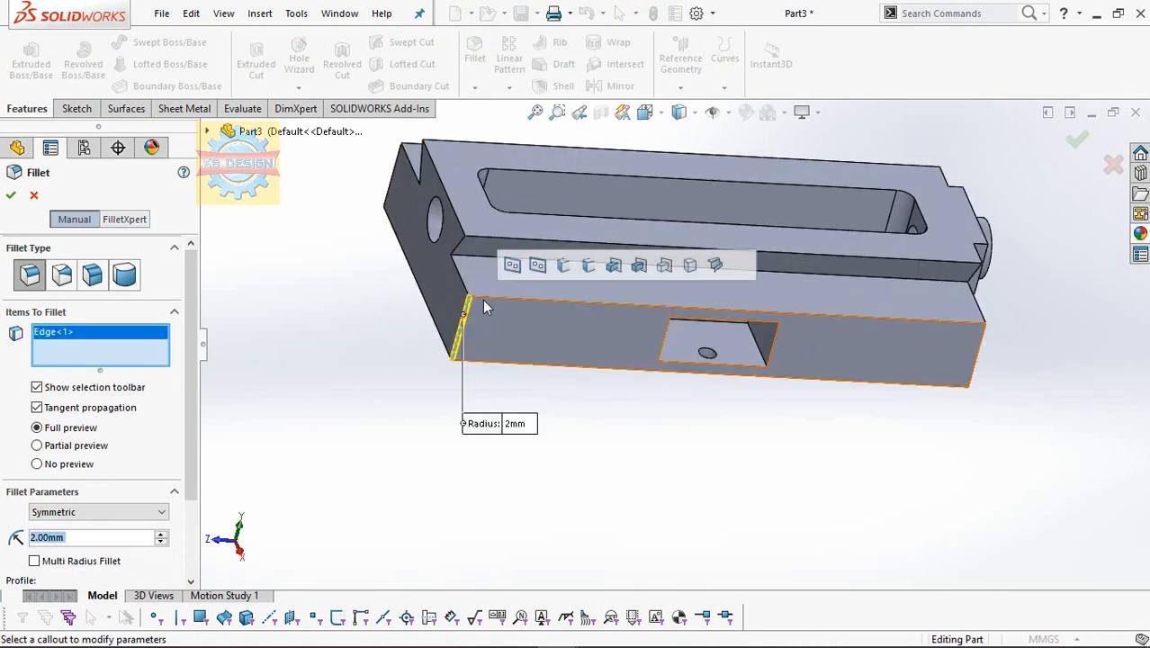
click(464, 198)
middle_drag(585, 274, 492, 280)
click(536, 277)
click(886, 291)
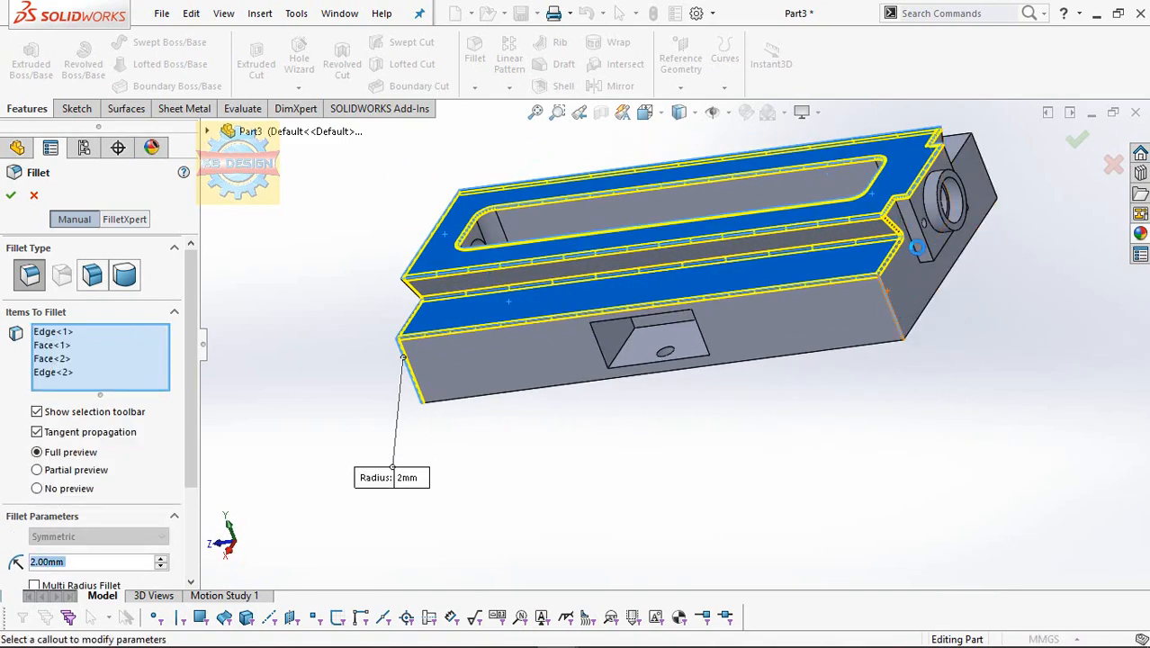
- Add the opposite ledge and the base block's side faces to the selection and apply the 2 mm fillet
middle_drag(951, 203, 795, 258)
click(792, 260)
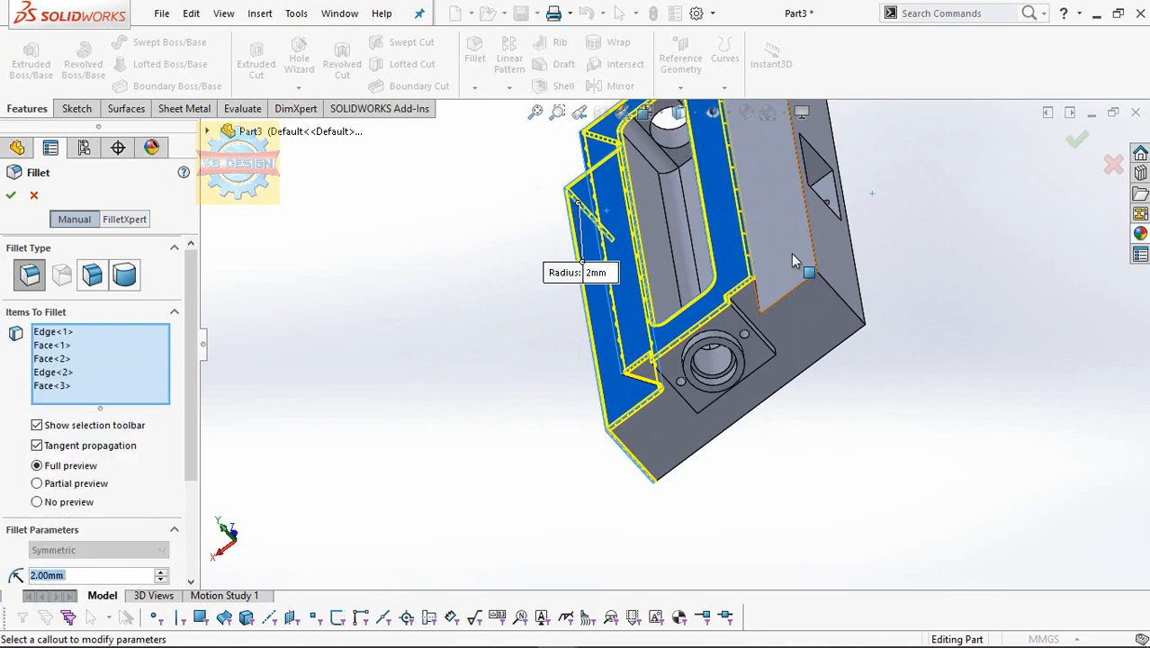
click(850, 256)
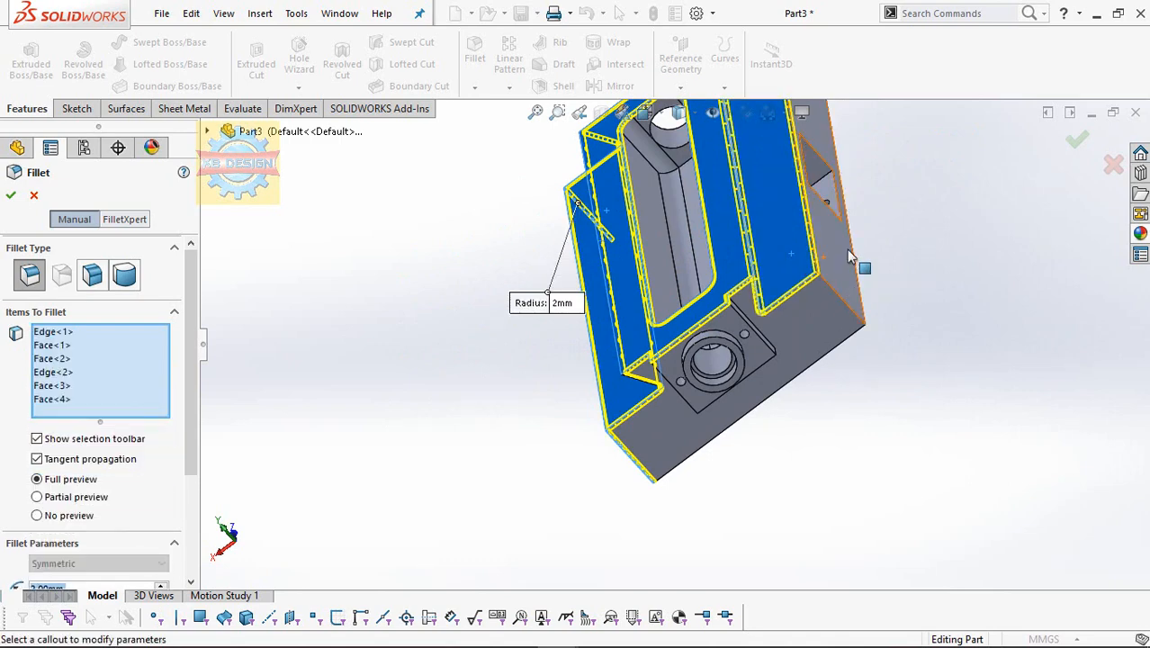
middle_drag(862, 257, 859, 290)
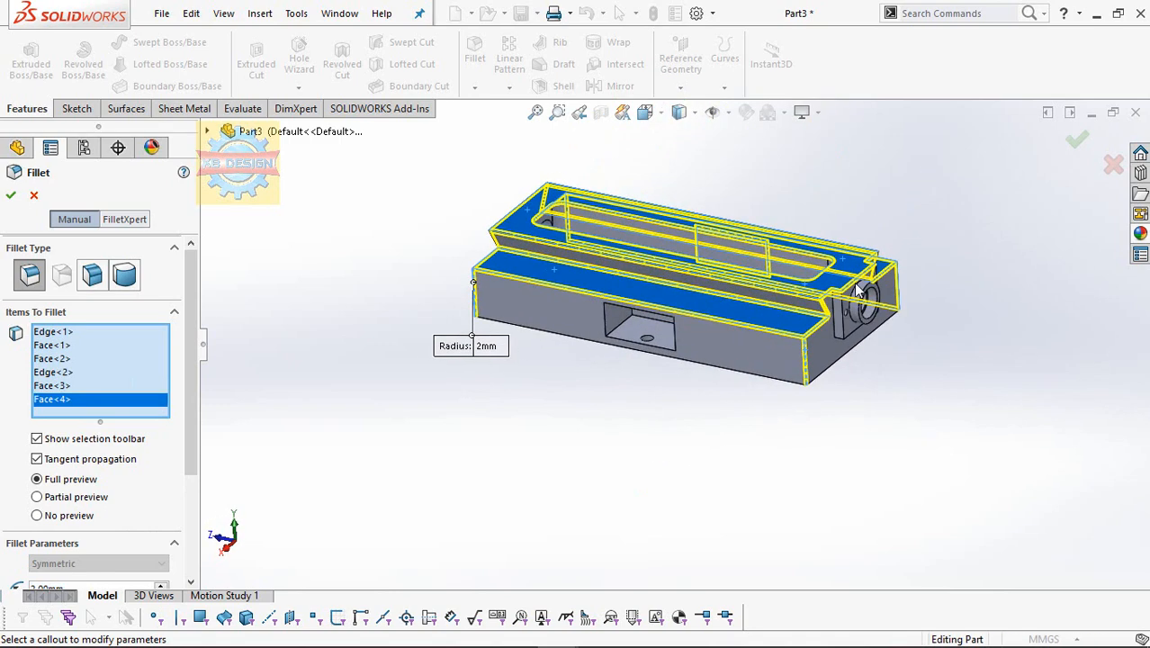
click(779, 368)
middle_drag(783, 367, 634, 232)
click(11, 194)
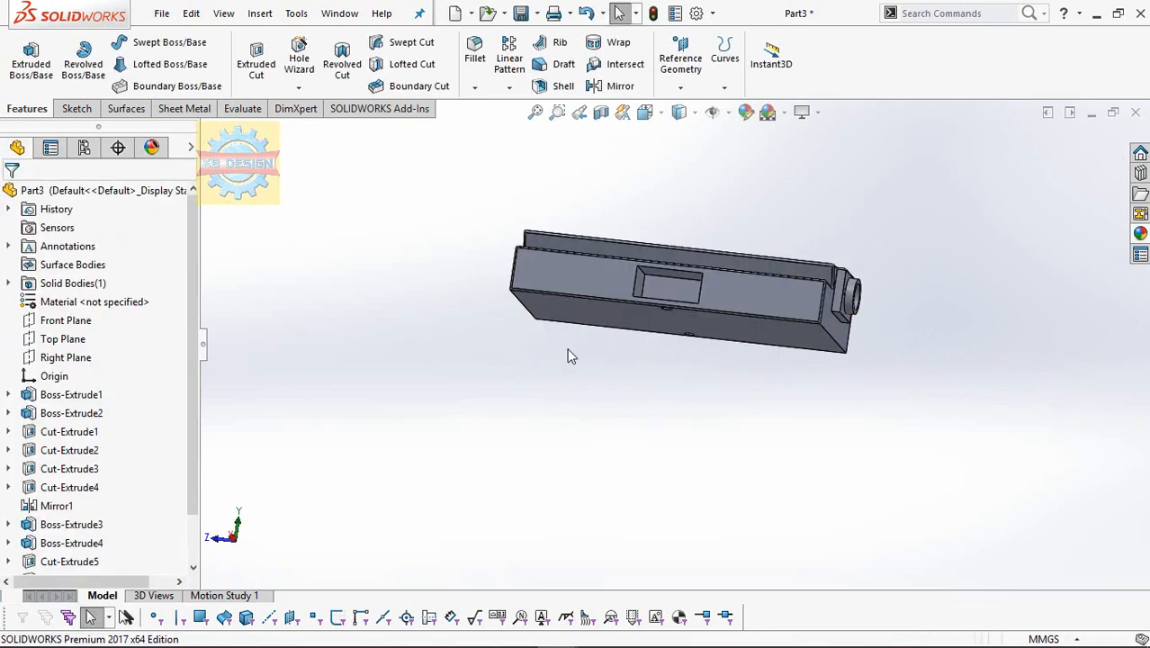
- Start a sketch on the block's underside and draw a circle about 139.5 mm in radius centred on the origin
middle_drag(568, 355, 511, 368)
scroll(615, 274, down, 3)
middle_drag(615, 274, 637, 261)
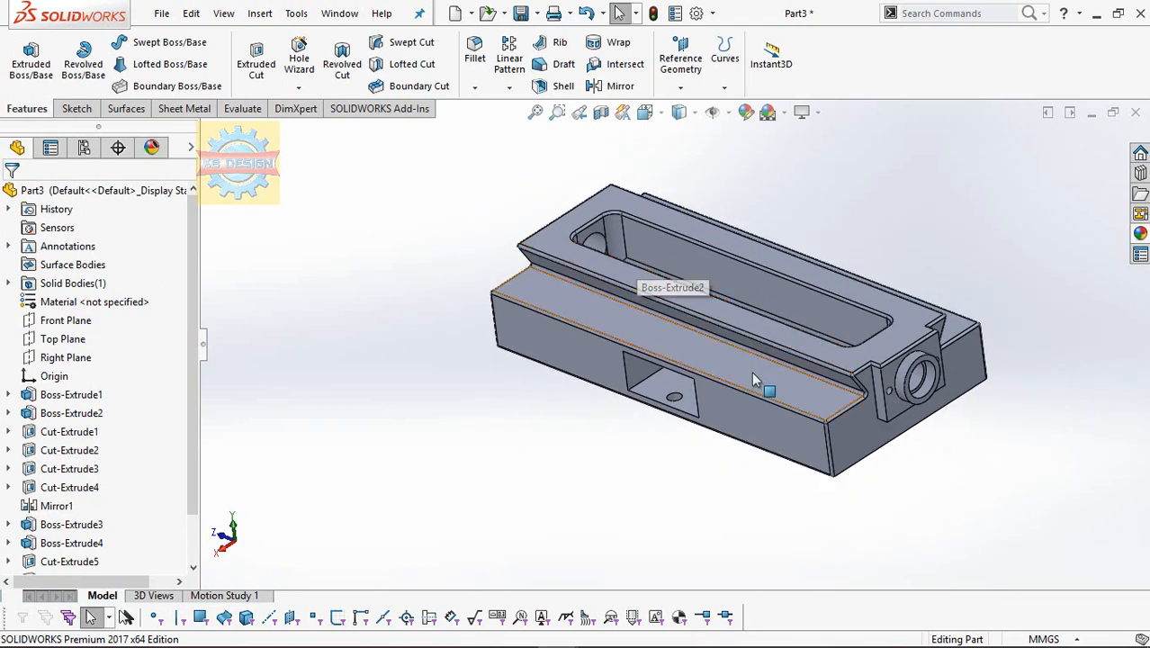
middle_drag(752, 372, 806, 124)
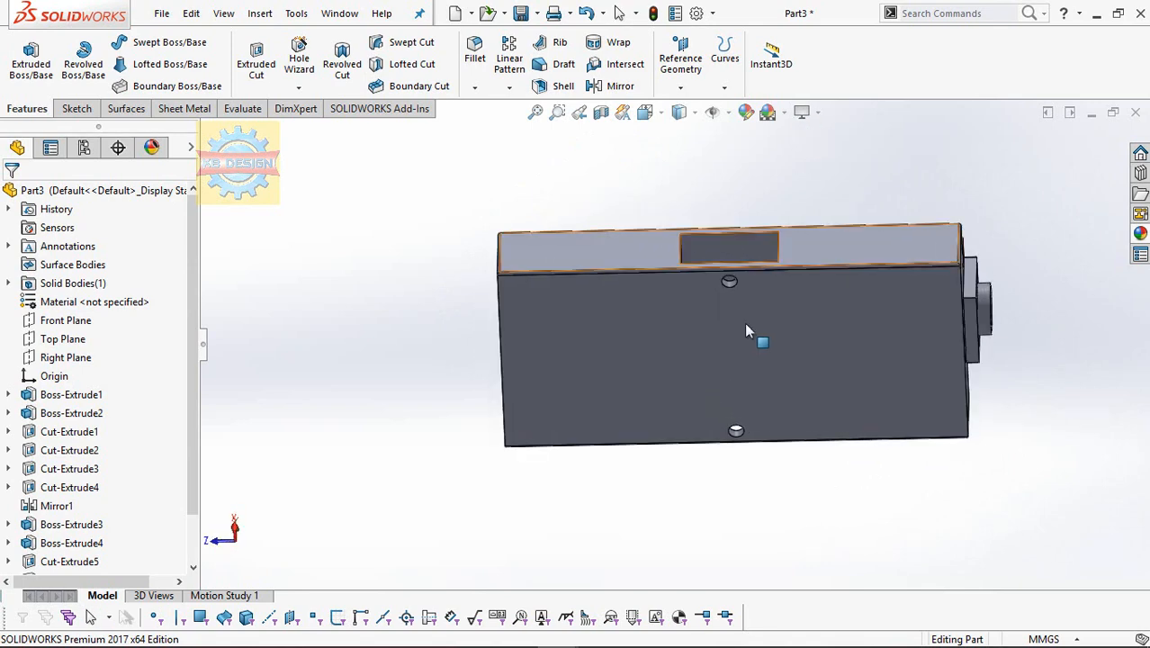
click(745, 331)
click(881, 276)
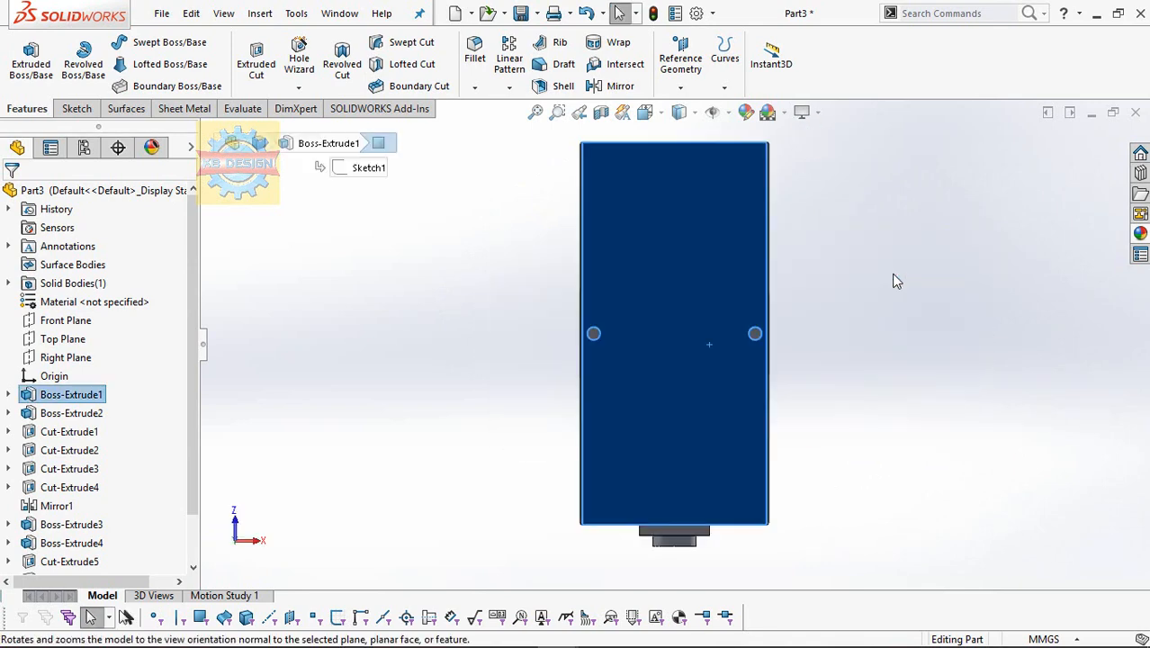
click(82, 108)
click(25, 53)
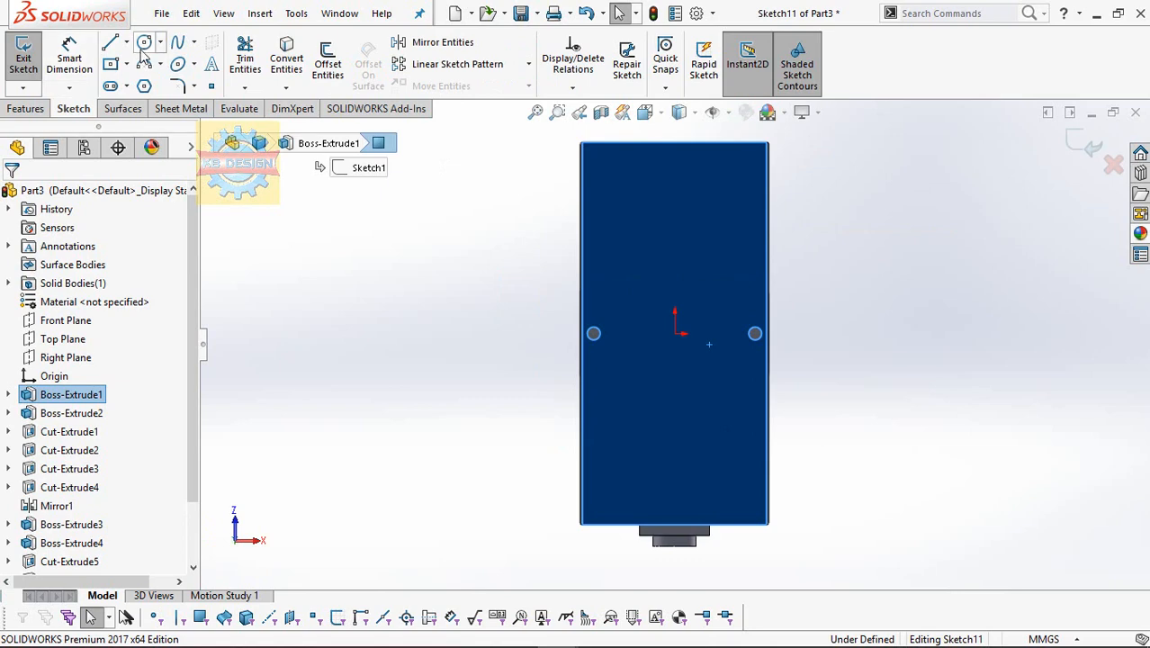
click(676, 332)
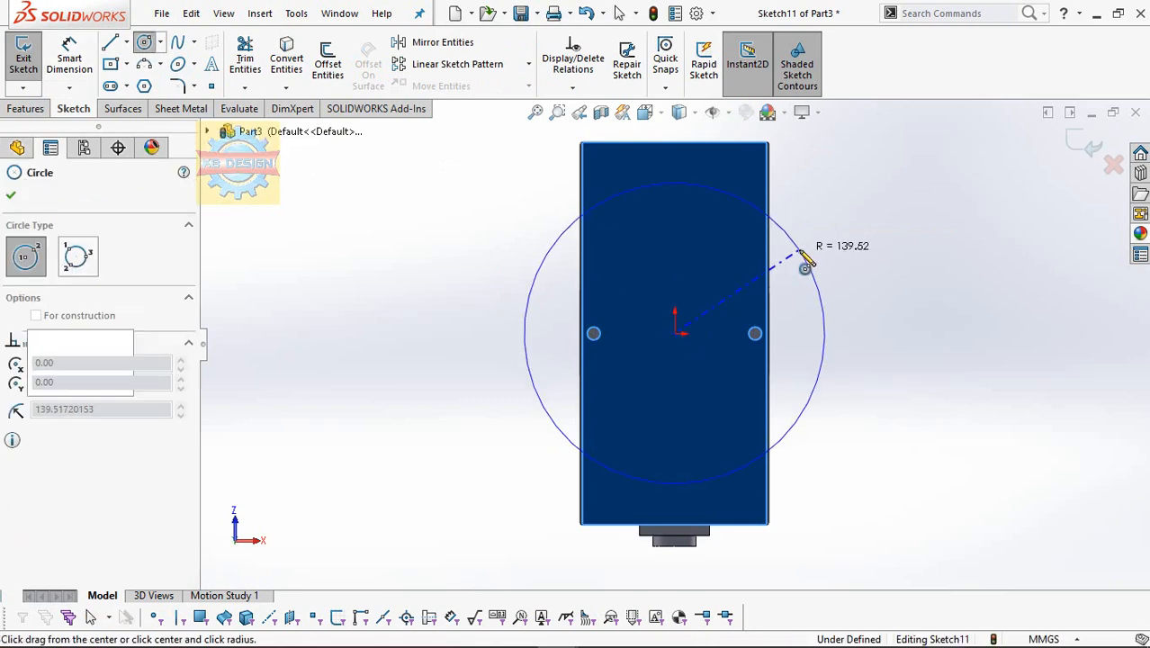
click(795, 250)
- Dimension the underside circle with a diameter of 202 mm
click(65, 71)
click(784, 232)
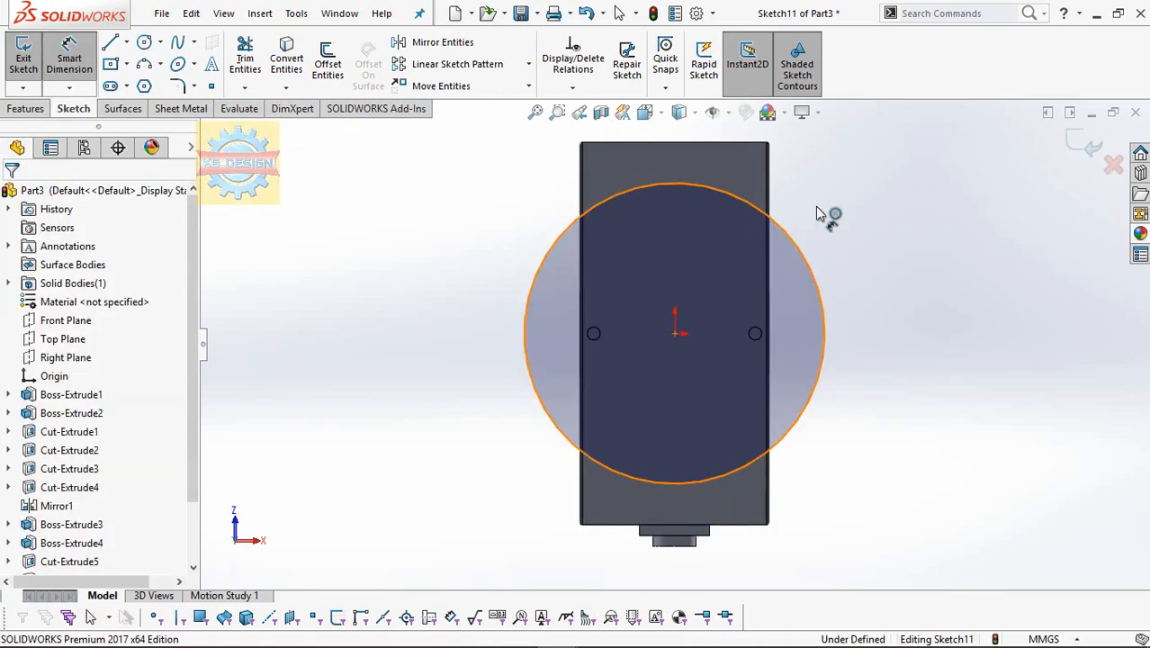
click(846, 205)
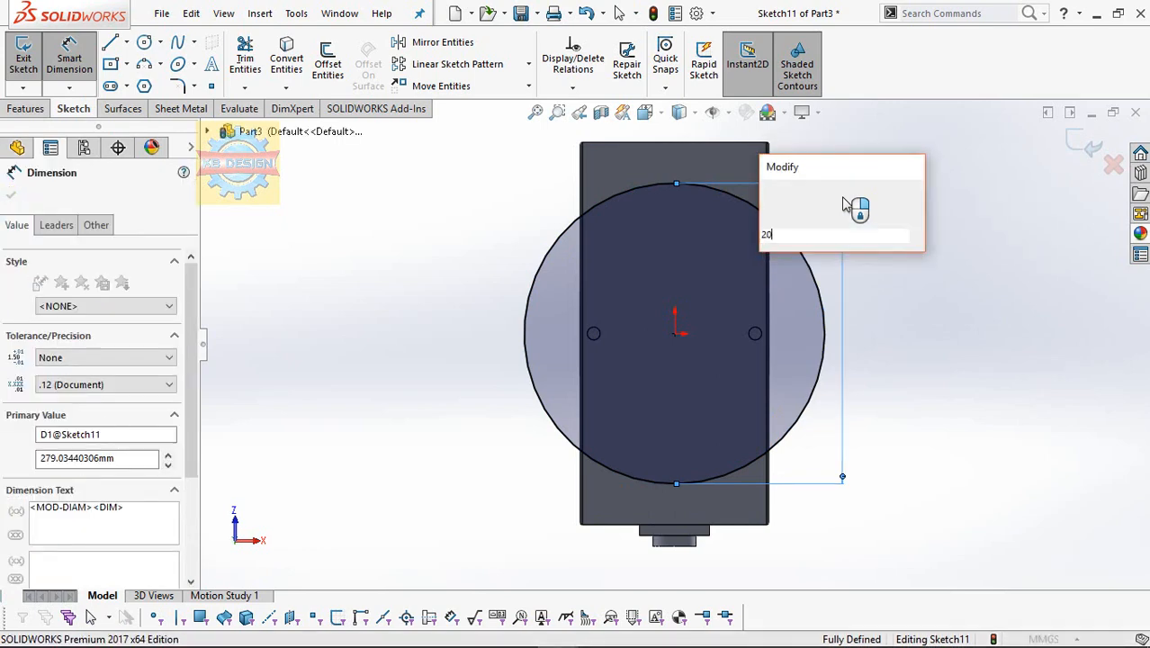
key(Return)
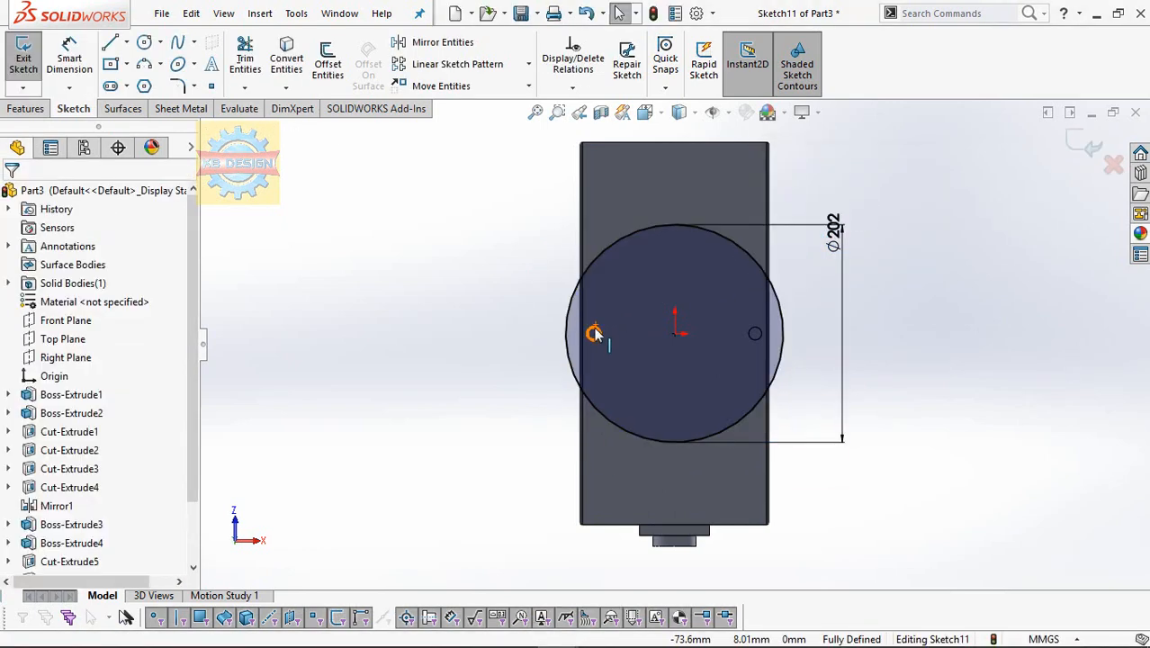
- Try to project one of the 12 mm holes into the underside sketch with Convert Entities
click(593, 333)
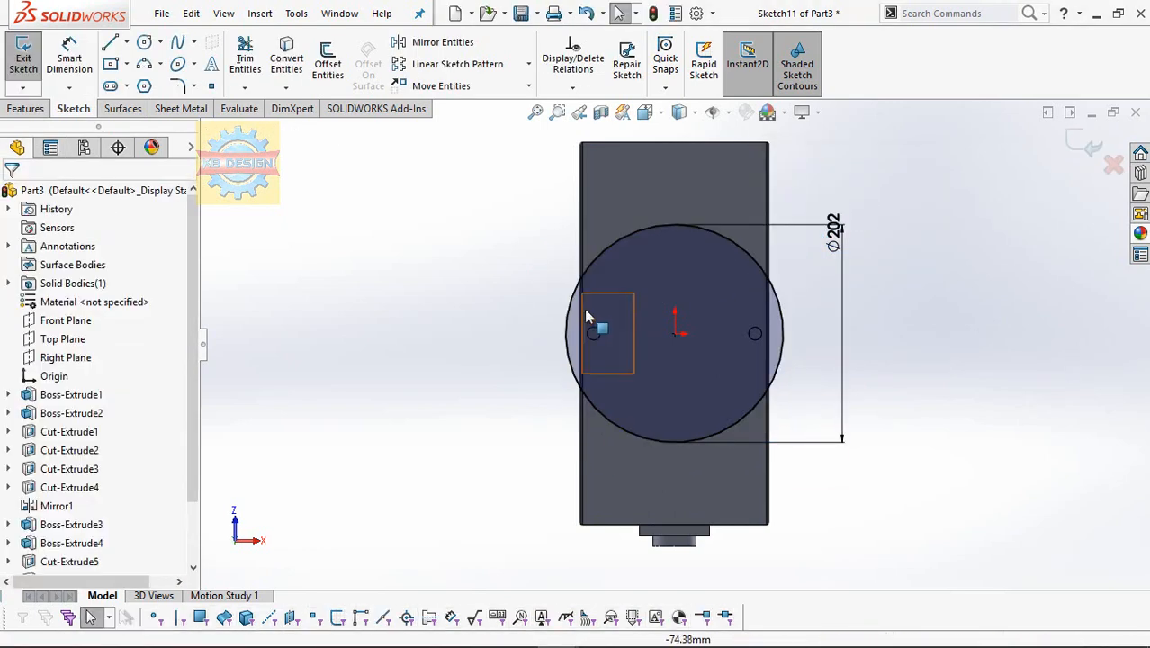
click(288, 68)
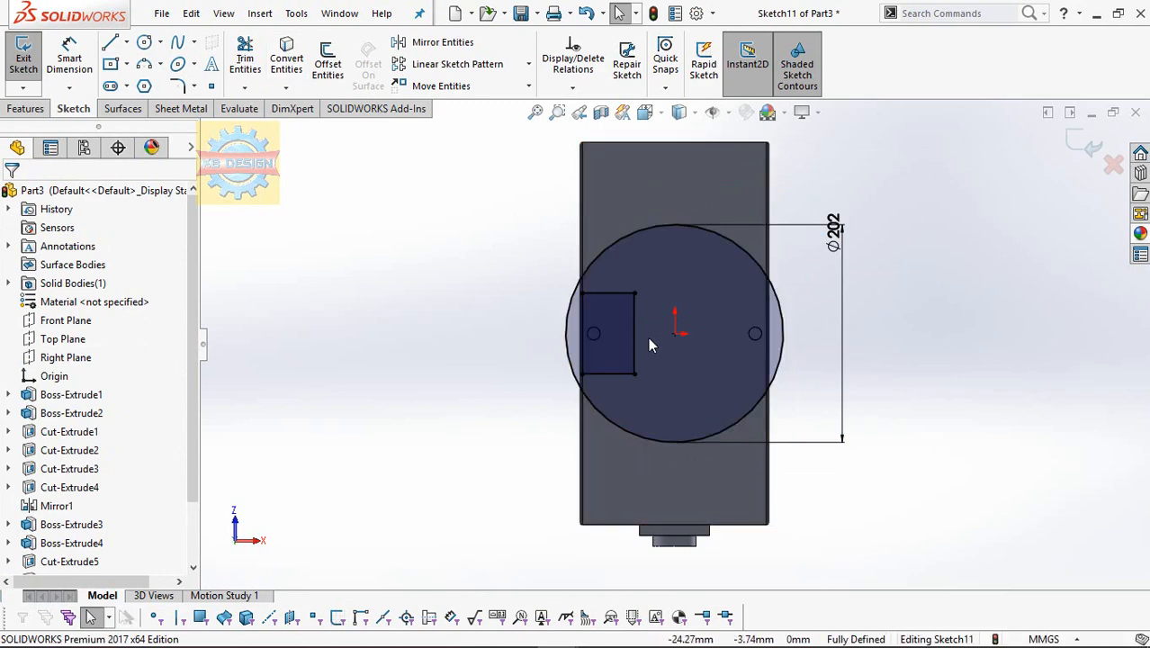
key(ctrl+z)
key(Escape)
- Convert the circular edges of both 12 mm side-pocket holes into the underside sketch
scroll(673, 355, down, 4)
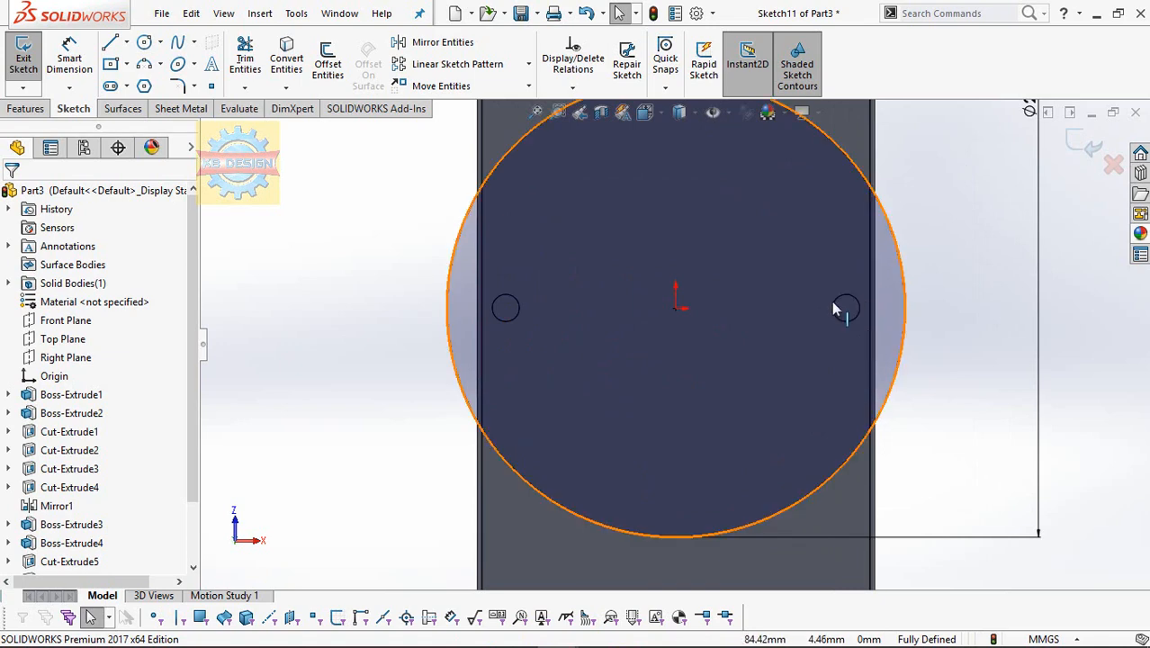
middle_drag(838, 307, 788, 304)
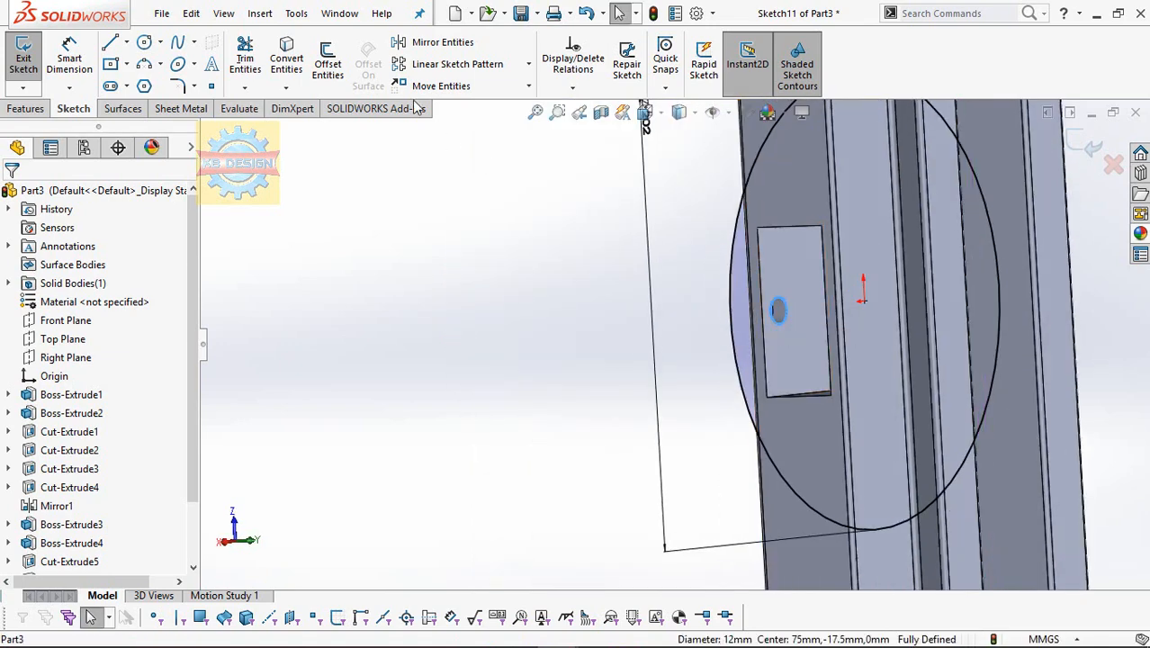
middle_drag(915, 339, 866, 361)
scroll(866, 323, up, 5)
scroll(892, 336, down, 4)
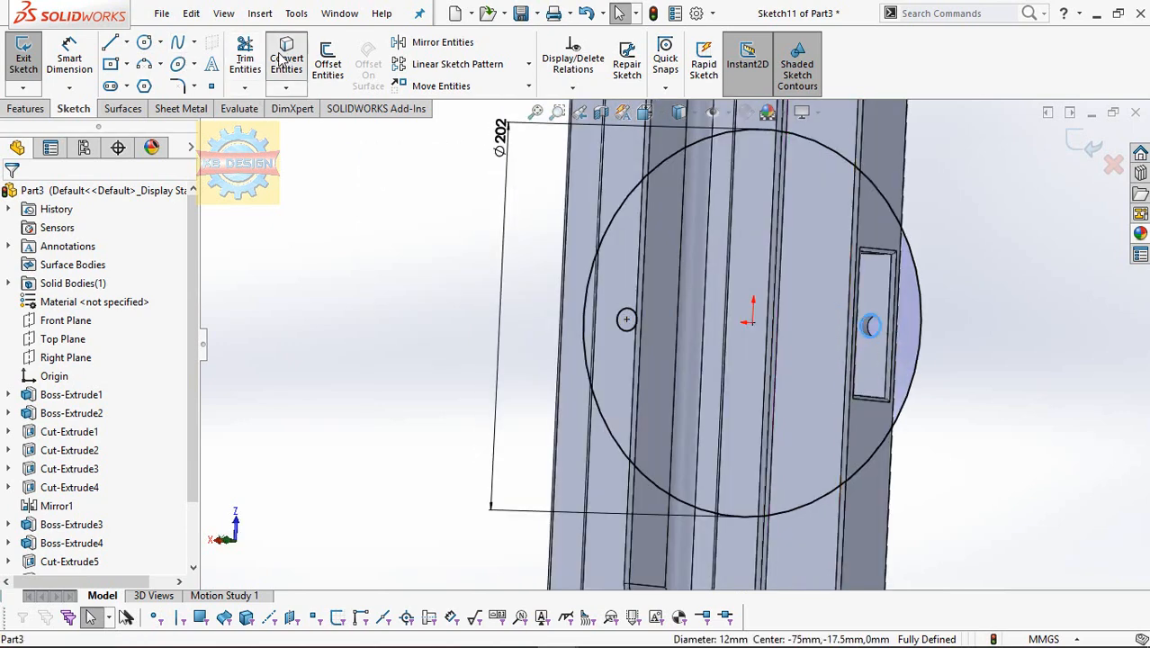
- Extrude the 202 mm disc with its two holes downward as a Blind boss 10 mm deep, merged with the block
click(12, 110)
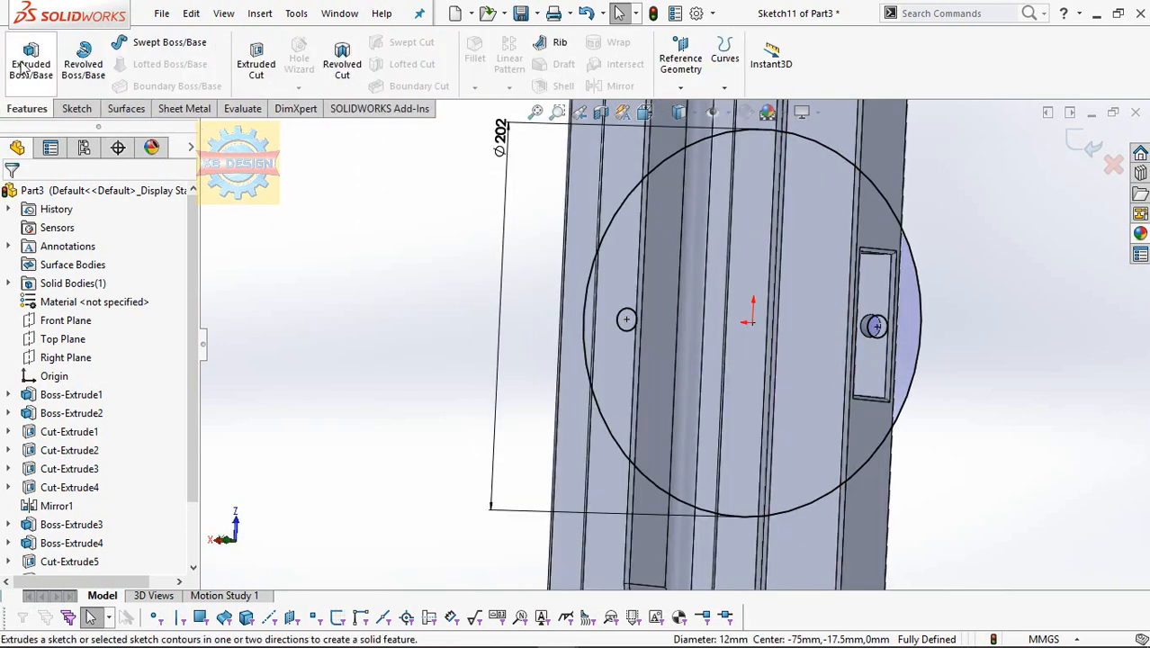
click(25, 67)
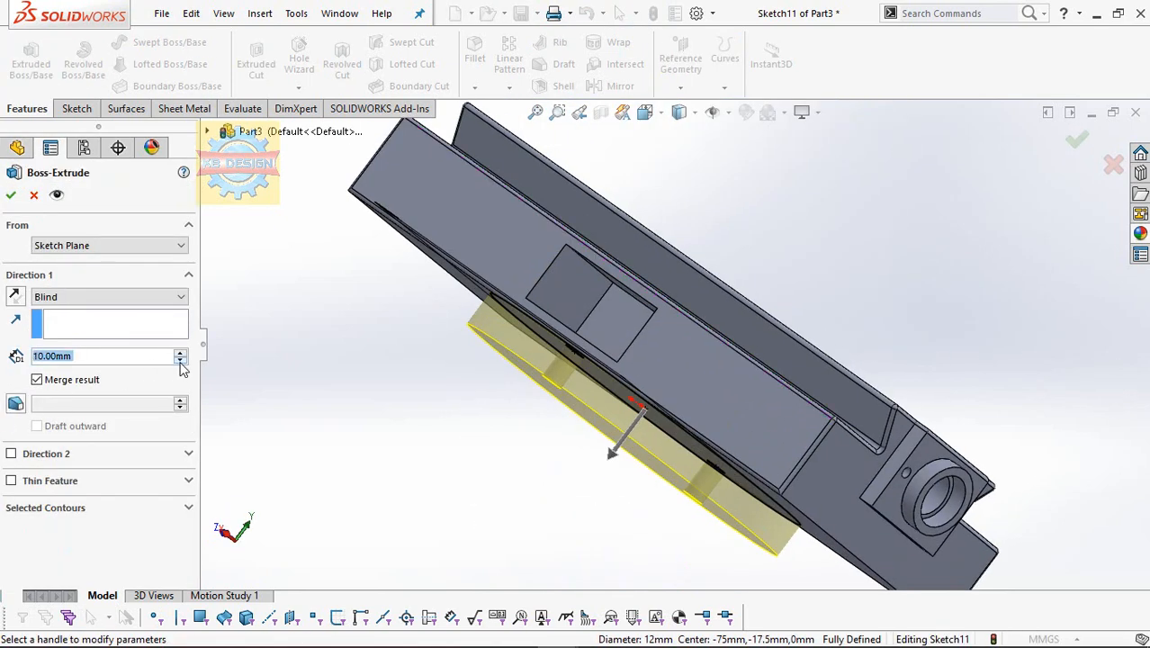
click(10, 194)
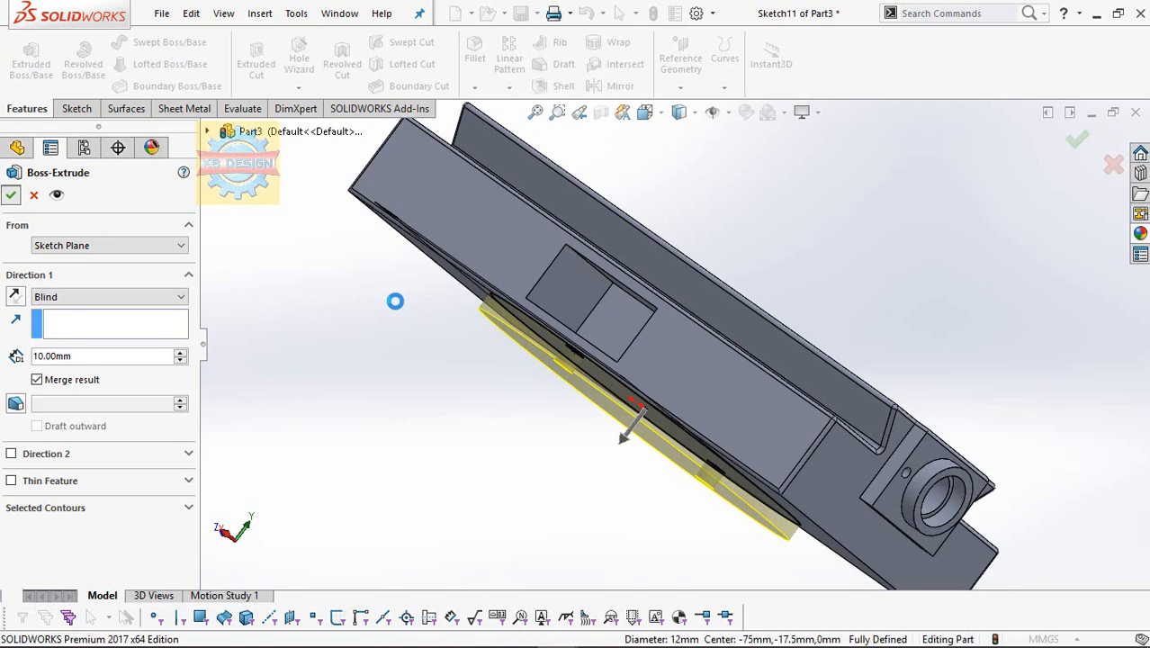
- Start a 2 mm fillet and select the four edges around the side pocket's opening
middle_drag(430, 385, 454, 287)
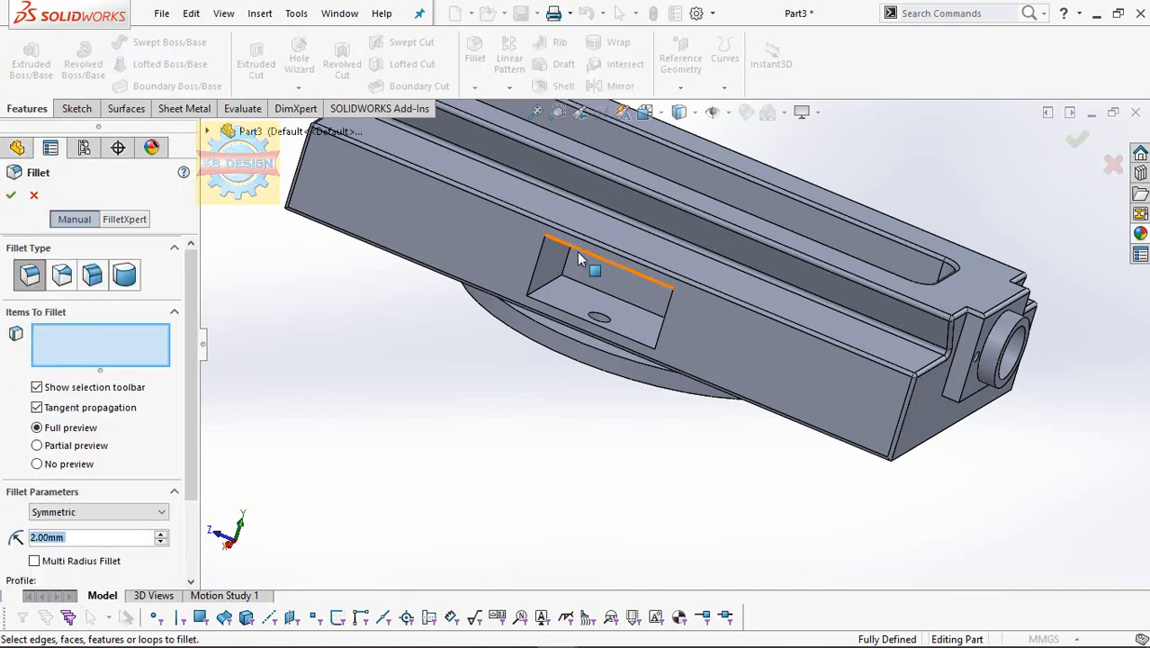
click(541, 268)
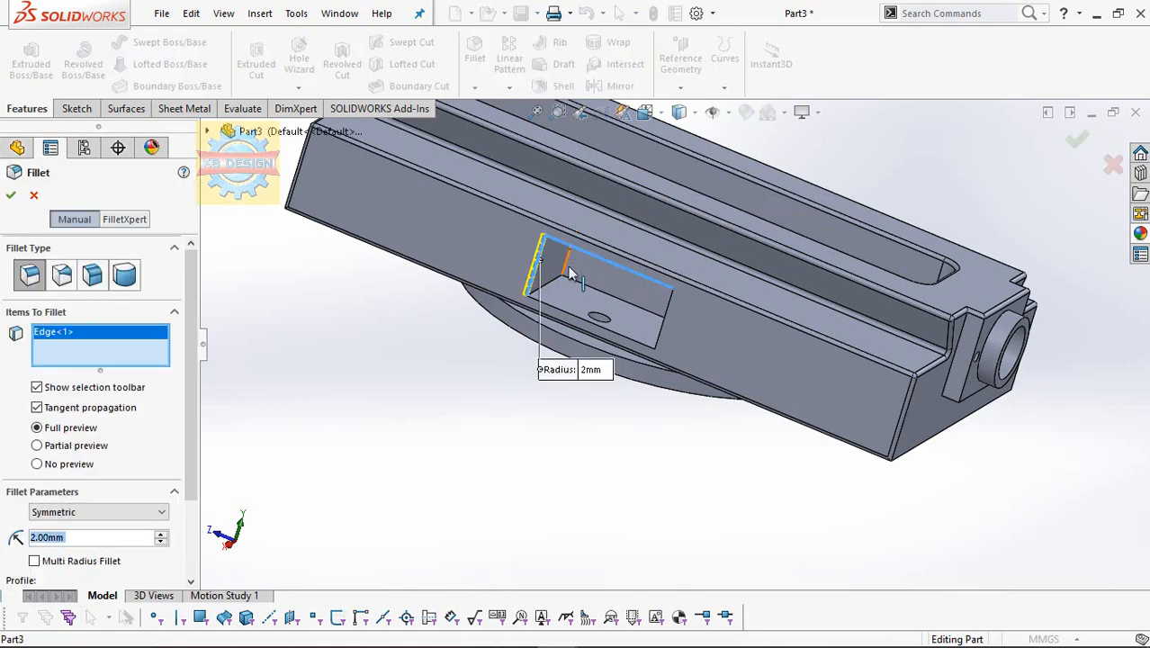
click(550, 242)
click(574, 321)
click(670, 323)
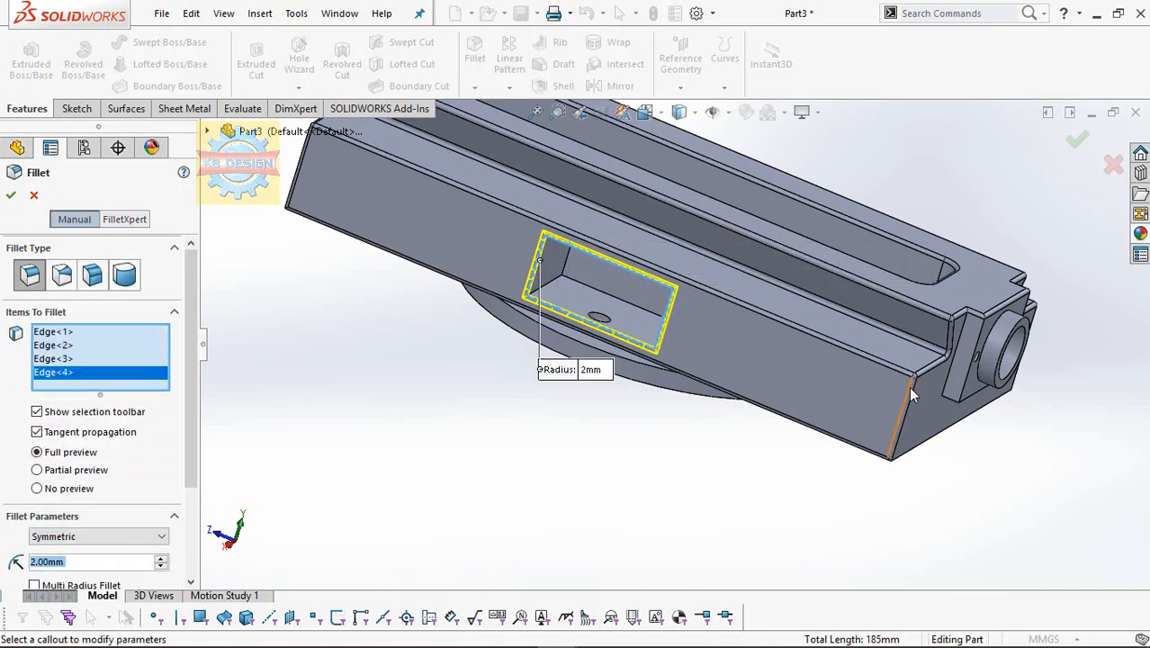
- Add the side and lower edges of the rectangular end-face boss to the 2 mm fillet selection
click(955, 383)
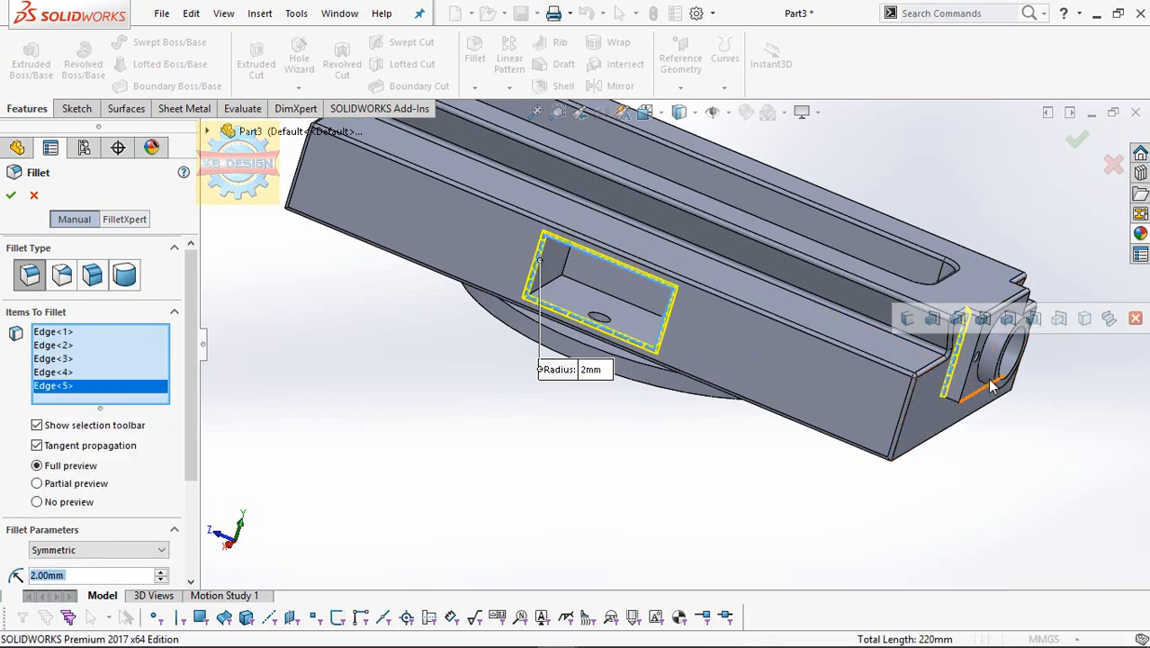
middle_drag(955, 382, 941, 244)
click(989, 396)
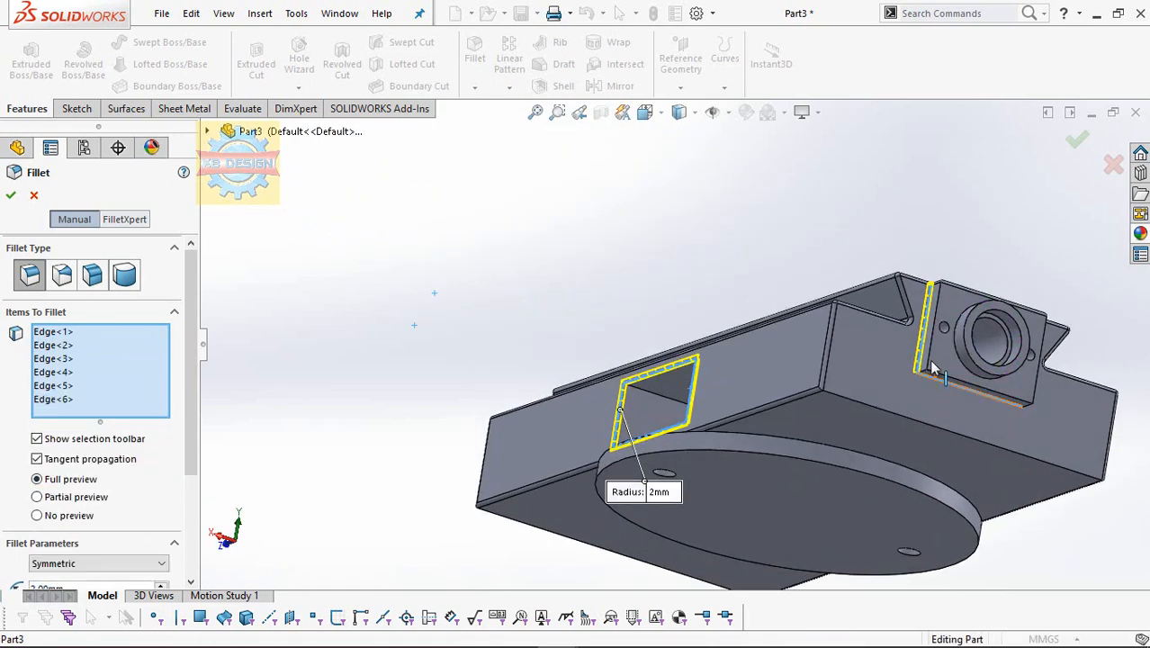
middle_drag(1032, 390, 880, 406)
click(629, 412)
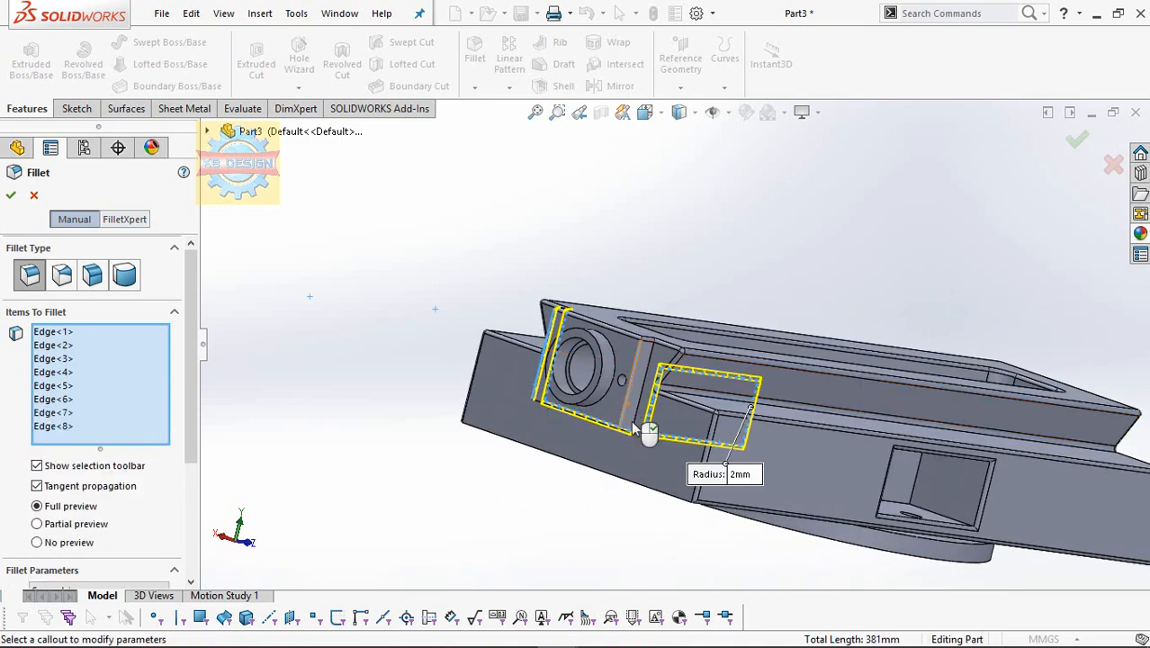
click(639, 423)
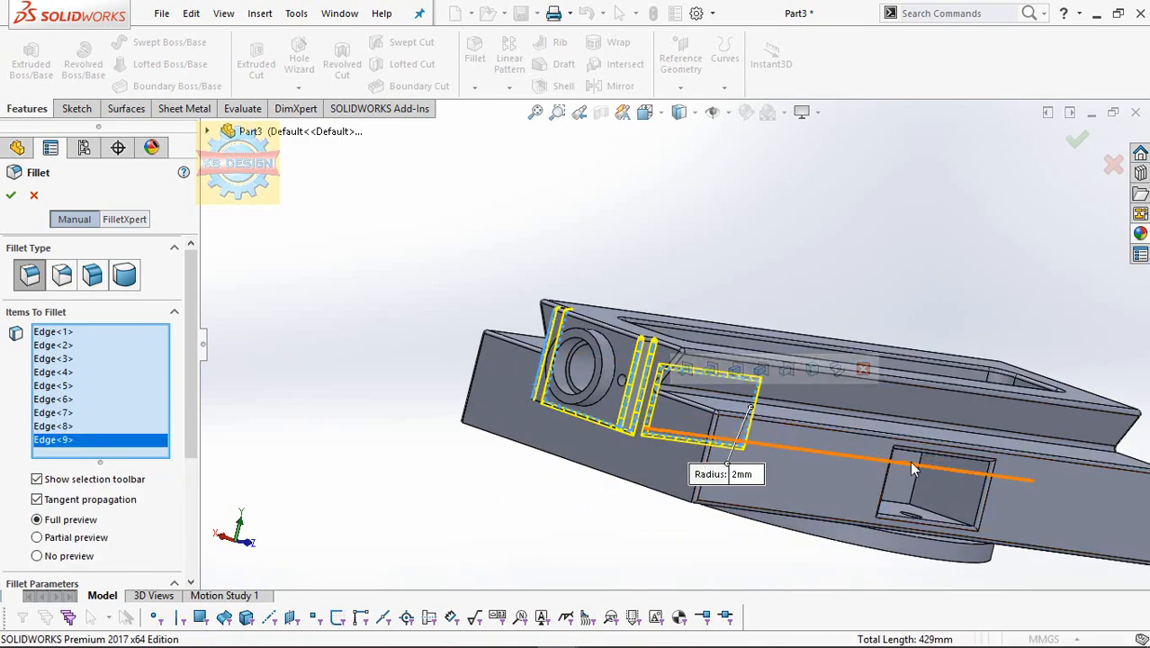